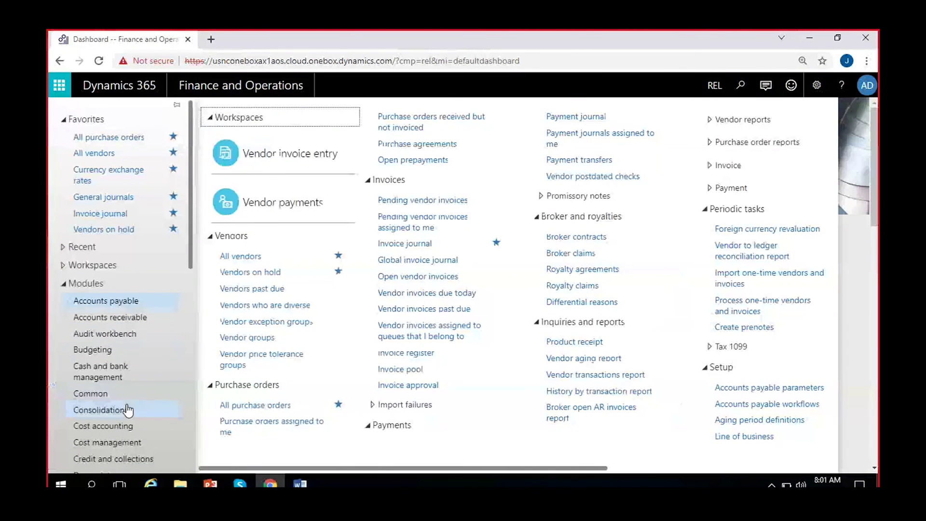
Step: Open the Cash and bank management parameters from the Cash and bank management module's setup
{"action": "scroll", "coordinate": [125, 410], "scroll_direction": "down", "scroll_amount": 1}
{"action": "left_click", "coordinate": [108, 311]}
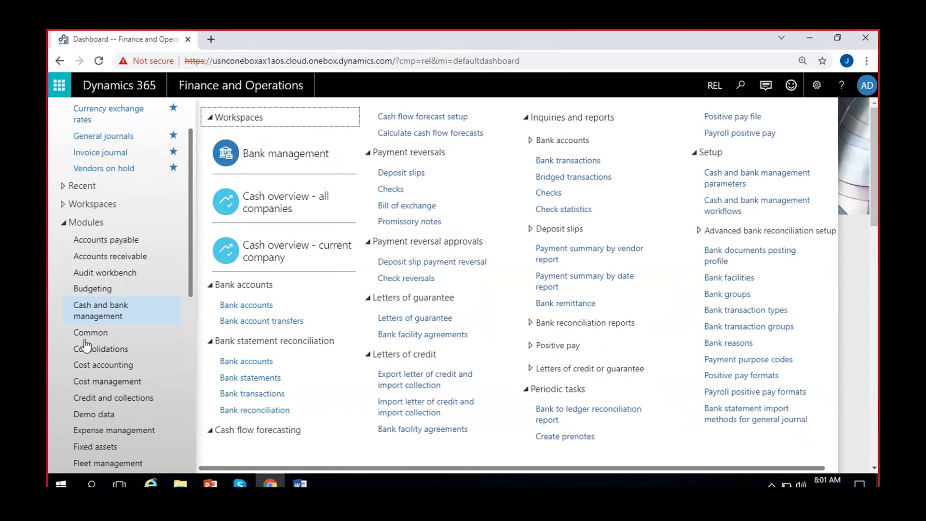
{"action": "left_click_drag", "start_coordinate": [321, 471], "coordinate": [332, 471]}
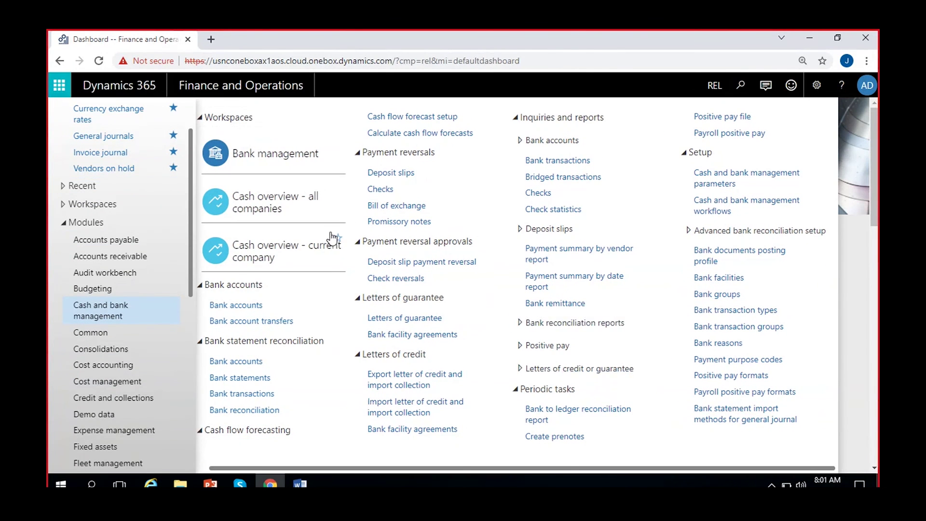
{"action": "left_click", "coordinate": [715, 184]}
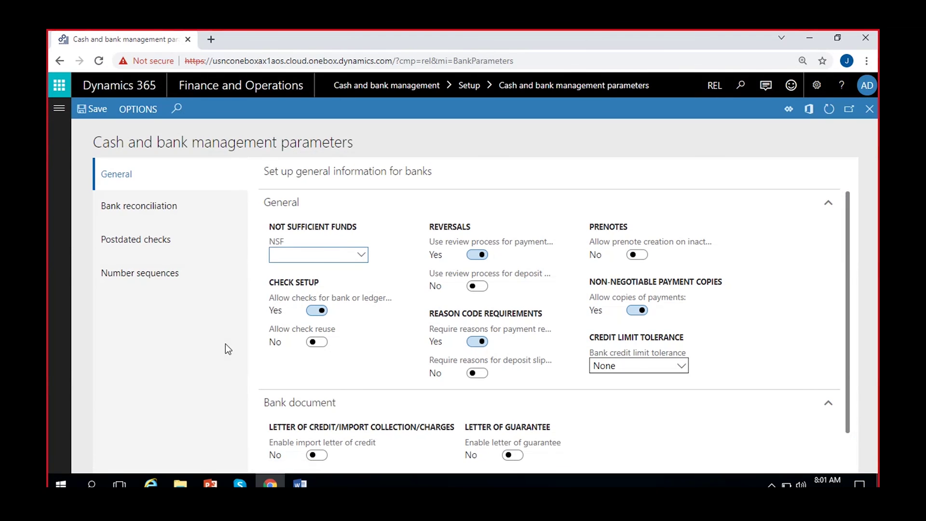
Step: Show the Postdated checks parameters and look up the clearing account for issued checks
{"action": "left_click", "coordinate": [221, 360]}
{"action": "left_click", "coordinate": [127, 205]}
{"action": "left_click", "coordinate": [136, 240]}
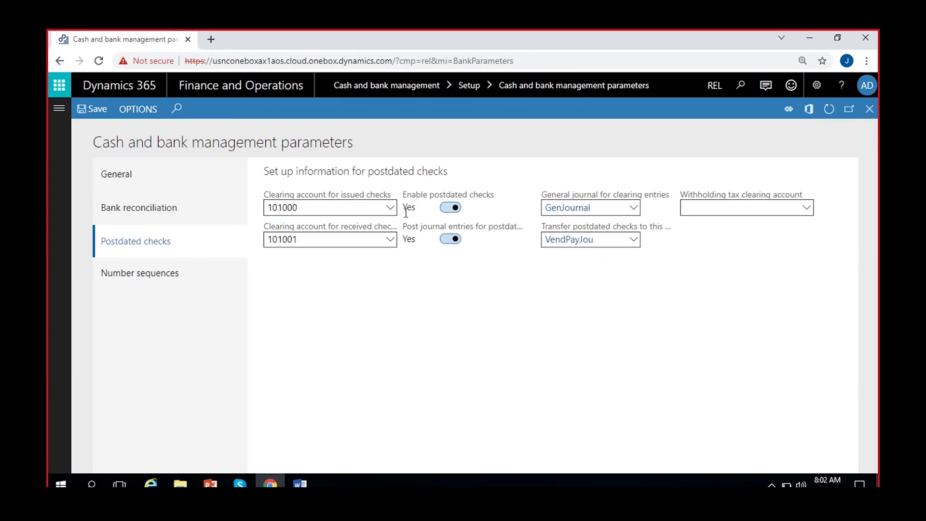
{"action": "left_click", "coordinate": [390, 210]}
{"action": "left_click", "coordinate": [390, 208]}
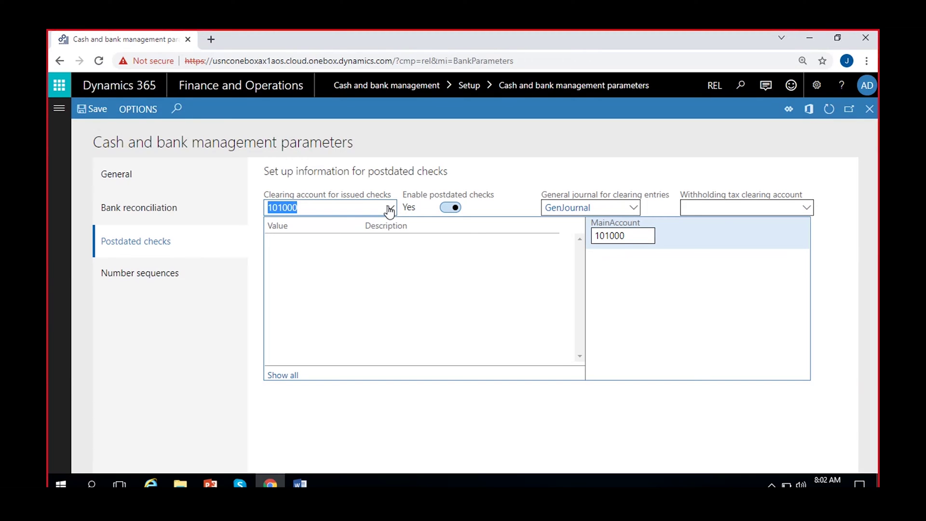
{"action": "left_click", "coordinate": [460, 383]}
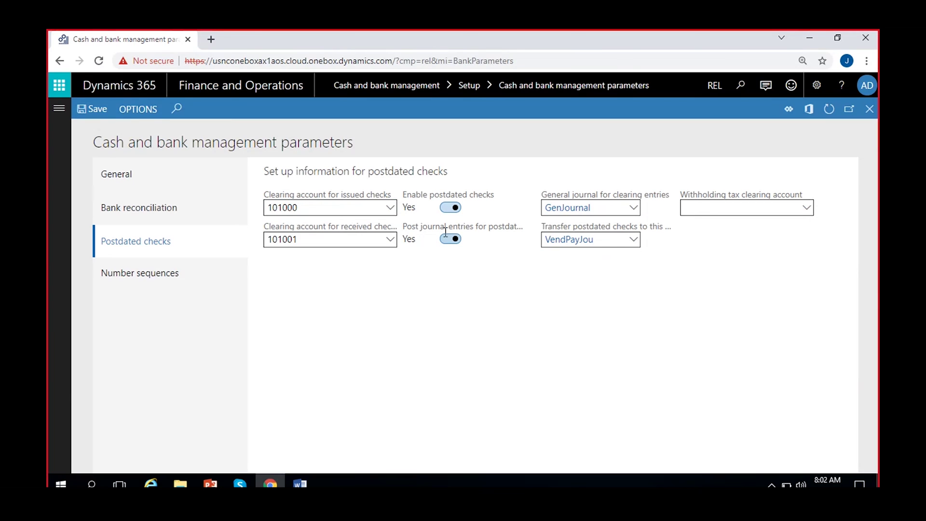
Step: Review the postdated check posting settings and the journals available as general journal for clearing entries
{"action": "mouse_move", "coordinate": [456, 228]}
{"action": "mouse_move", "coordinate": [605, 197]}
{"action": "left_click", "coordinate": [632, 208]}
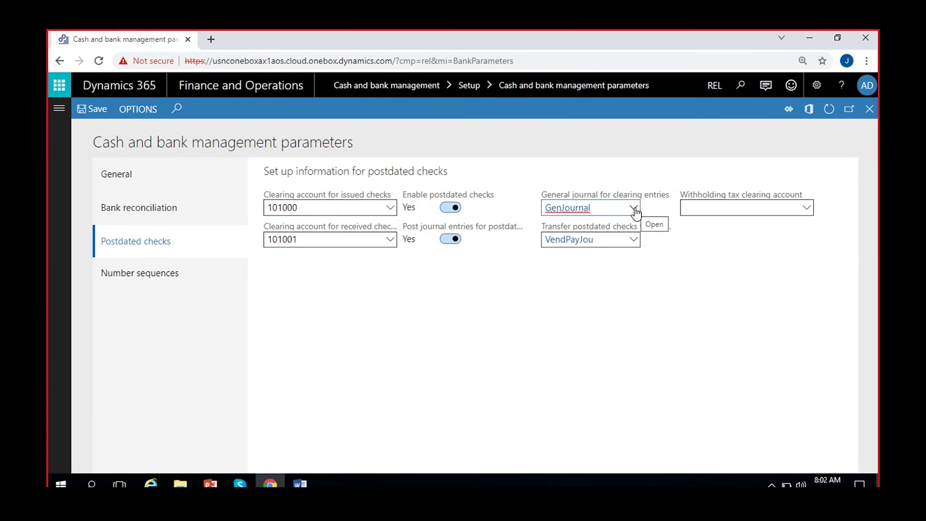
{"action": "left_click", "coordinate": [634, 209]}
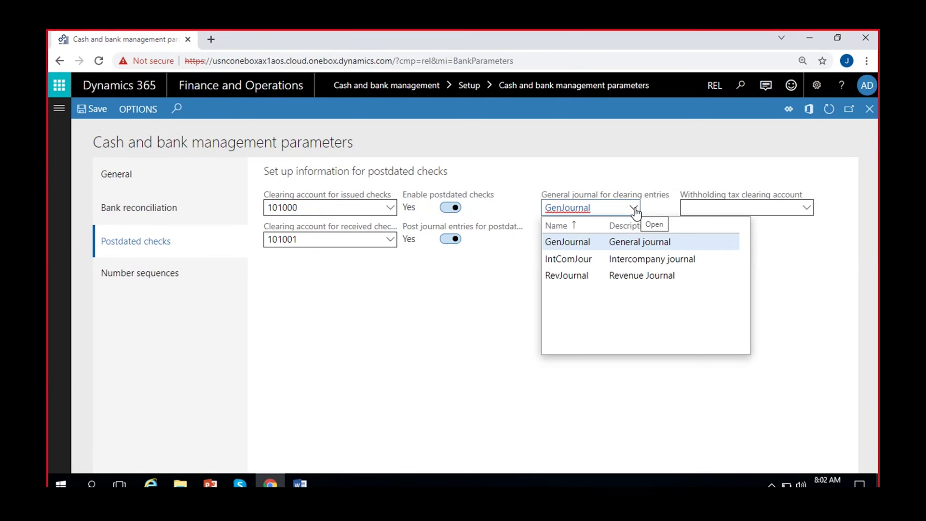
{"action": "left_click", "coordinate": [497, 289]}
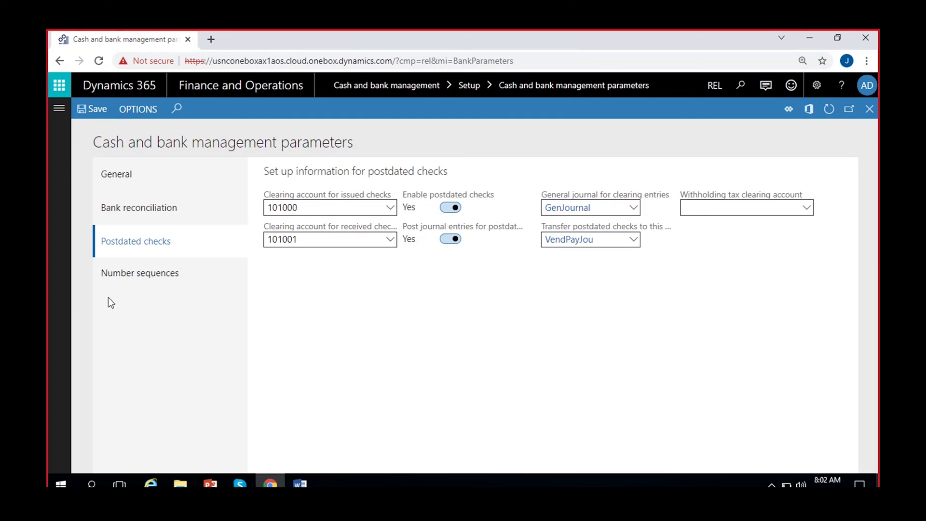
Step: Open the vendor Methods of payment from the Accounts payable payment setup and dismiss the edit notice
{"action": "left_click", "coordinate": [55, 112]}
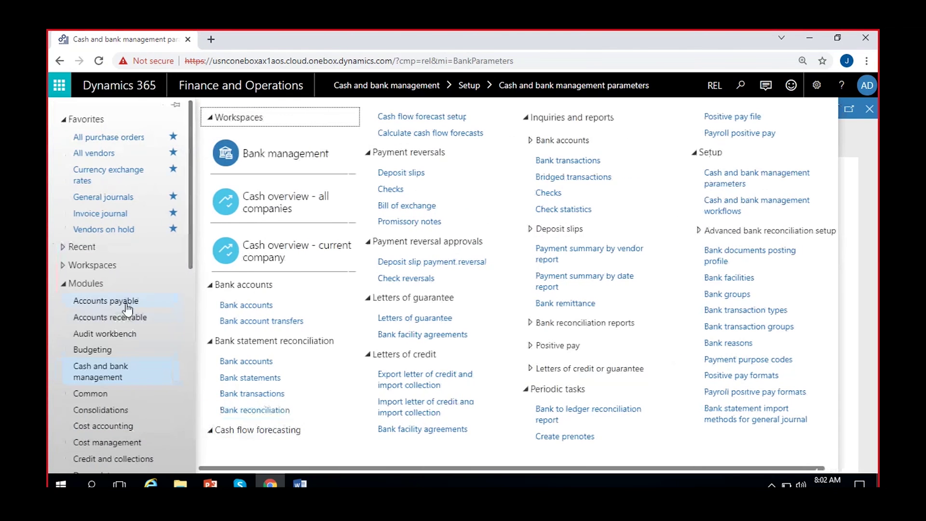
{"action": "left_click", "coordinate": [126, 303]}
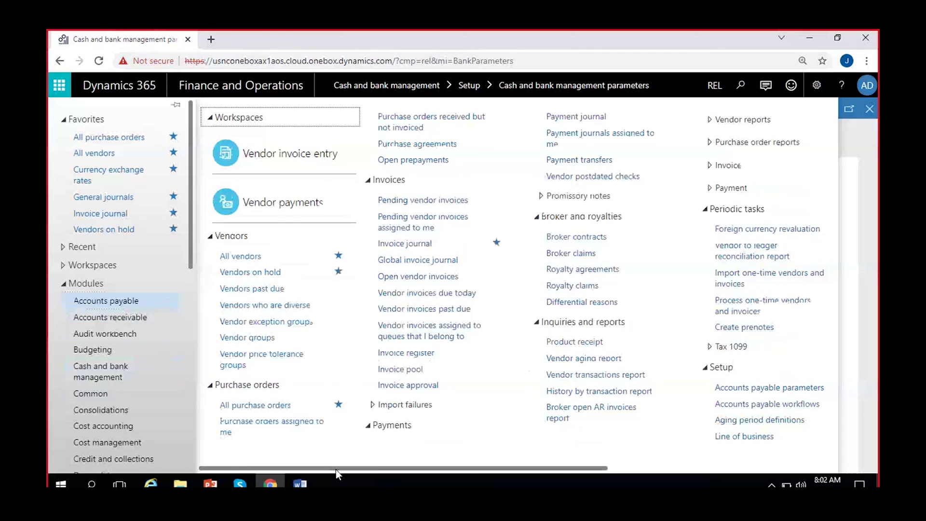
{"action": "left_click_drag", "start_coordinate": [338, 467], "coordinate": [708, 474]}
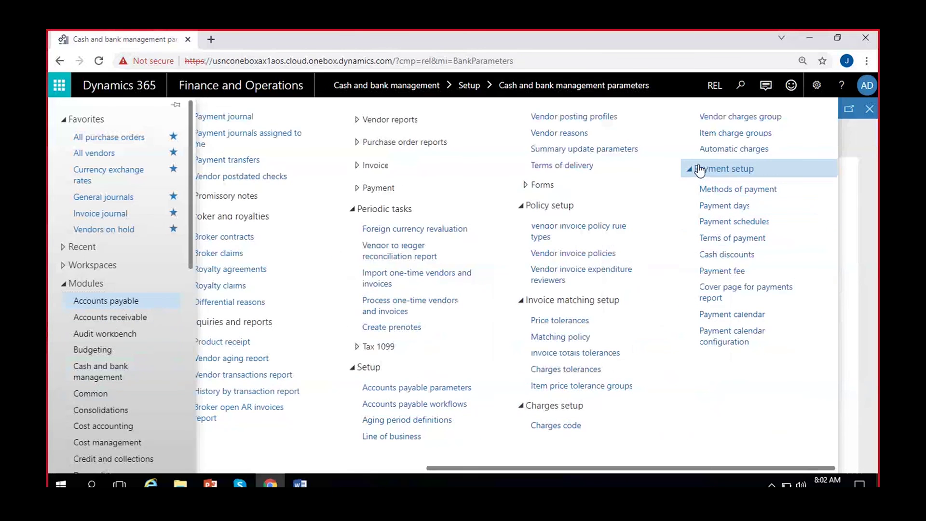
{"action": "left_click", "coordinate": [740, 190]}
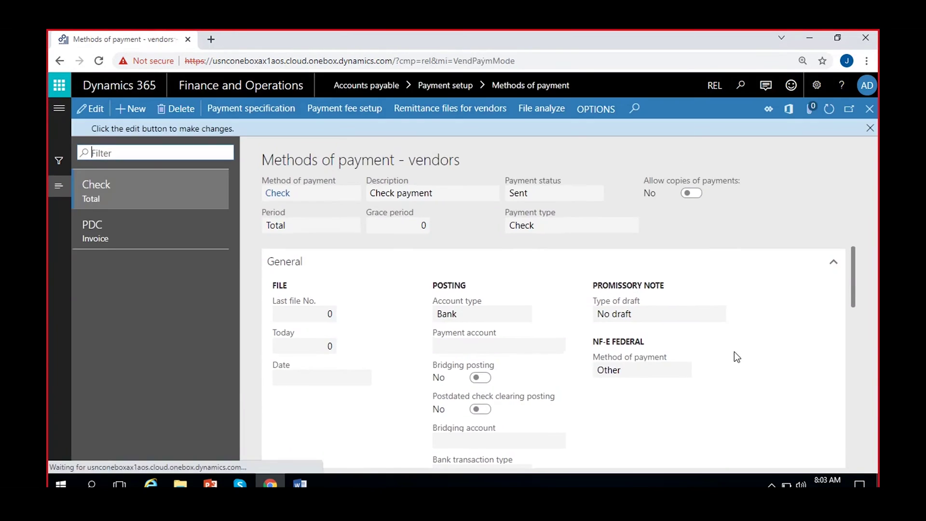
{"action": "left_click", "coordinate": [870, 128]}
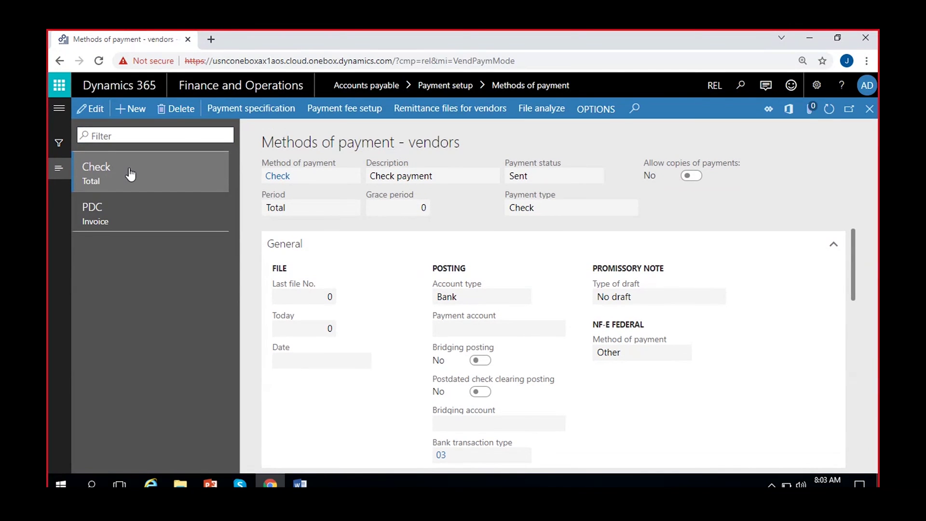
Step: Open the PDC method of payment for editing and review its general posting settings
{"action": "left_click", "coordinate": [120, 217]}
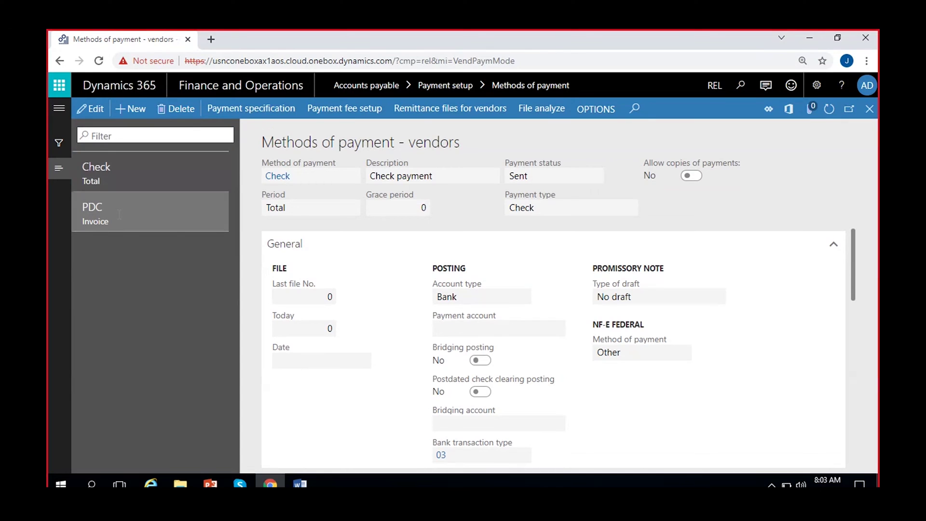
{"action": "left_click", "coordinate": [94, 113]}
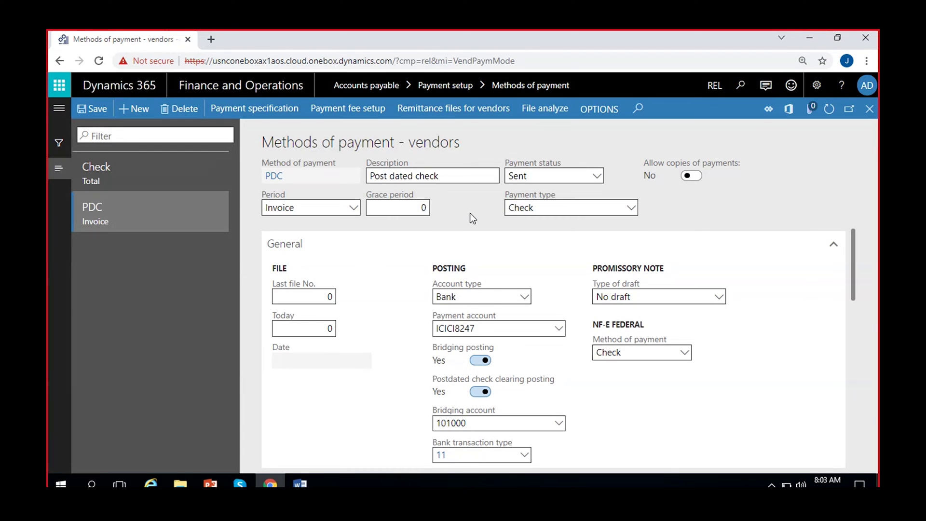
{"action": "left_click_drag", "start_coordinate": [855, 242], "coordinate": [854, 260]}
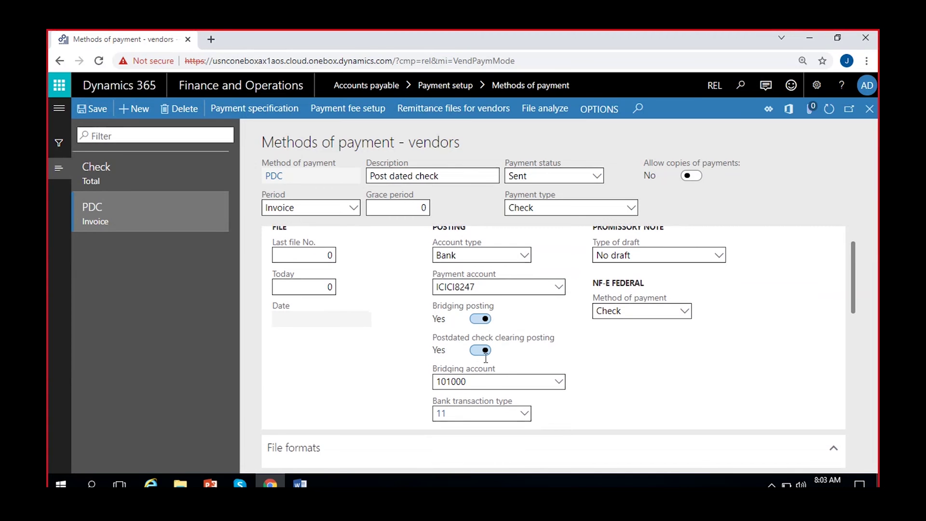
{"action": "left_click_drag", "start_coordinate": [854, 268], "coordinate": [854, 279]}
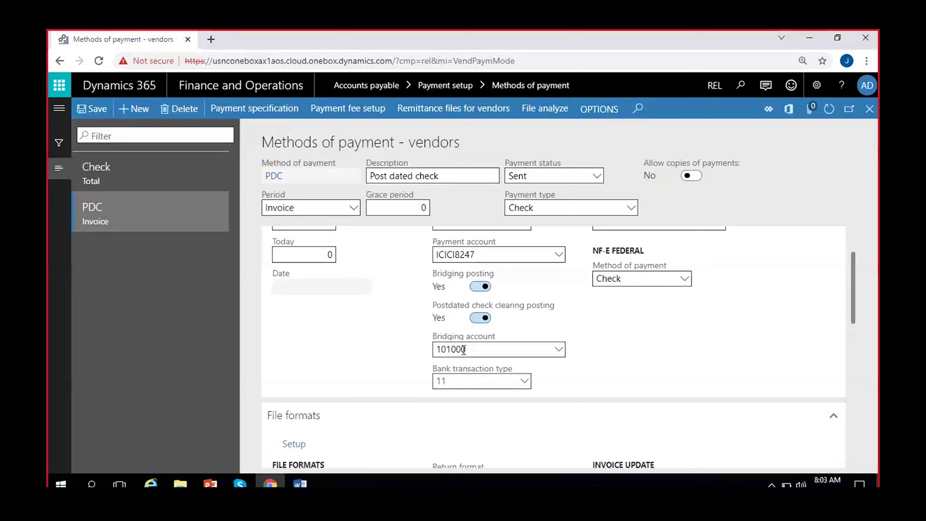
Step: Look up the PDC method's bridging account and review its bank transaction type and file formats
{"action": "left_click", "coordinate": [558, 351]}
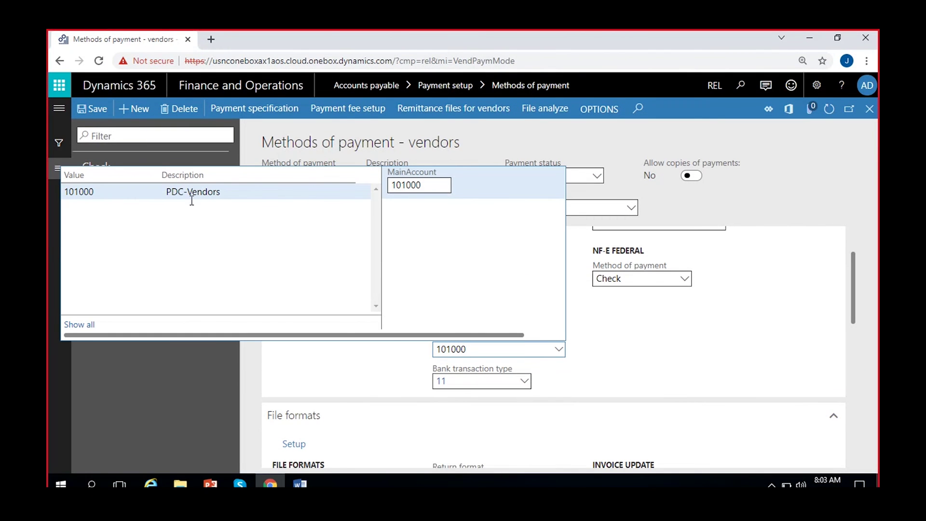
{"action": "left_click", "coordinate": [208, 386]}
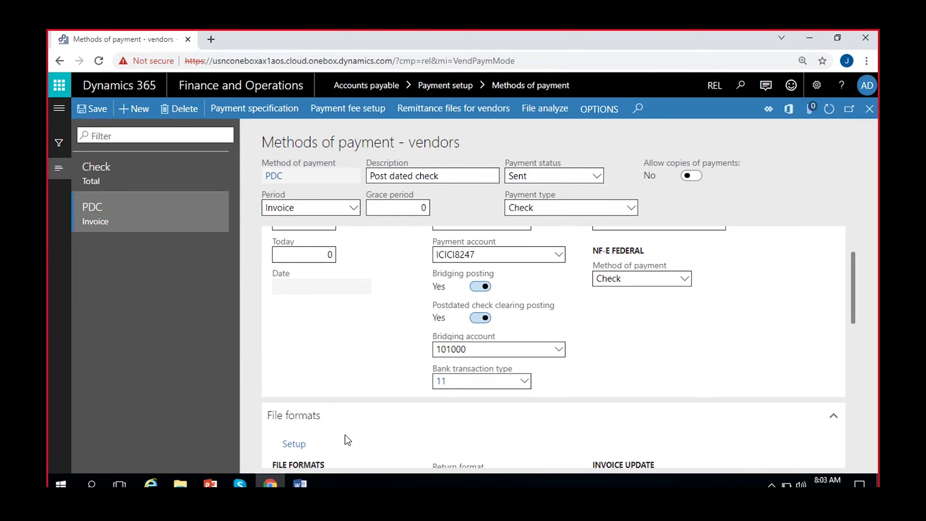
{"action": "left_click_drag", "start_coordinate": [854, 273], "coordinate": [861, 296]}
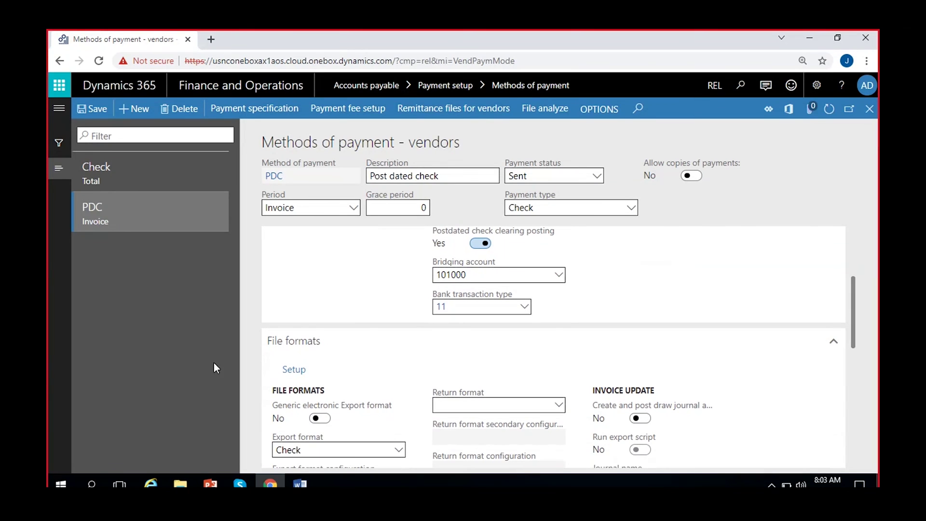
{"action": "scroll", "coordinate": [381, 381], "scroll_direction": "up", "scroll_amount": 3}
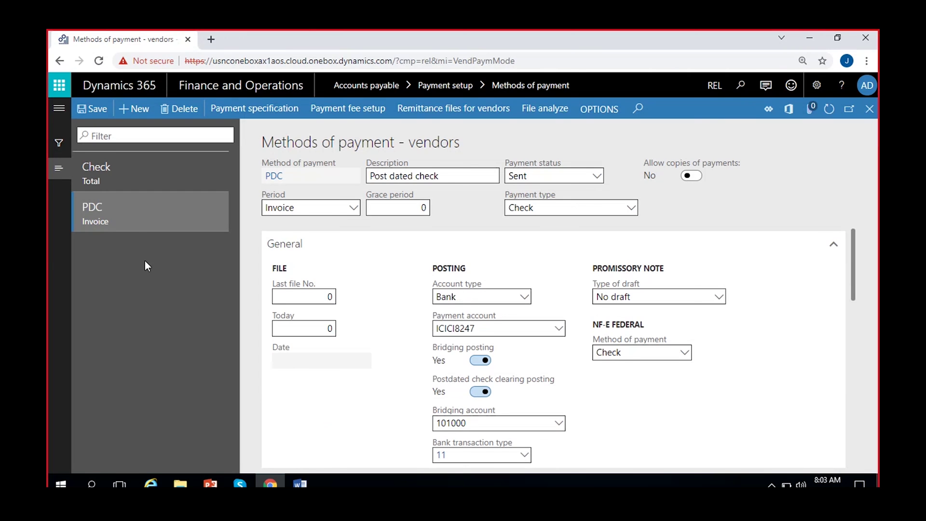
Step: Switch to the Dynamics new document in Word and view the Post-dated checks notes
{"action": "left_click", "coordinate": [58, 109]}
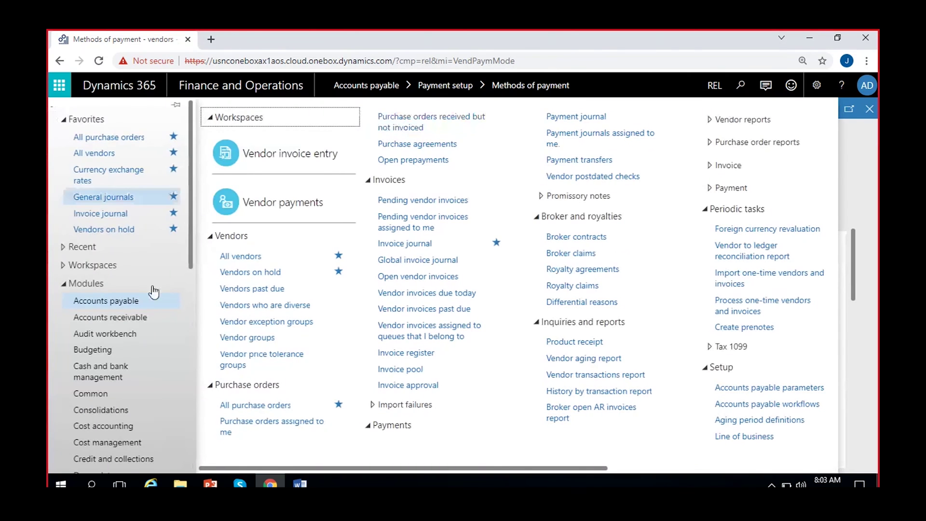
{"action": "left_click", "coordinate": [300, 484]}
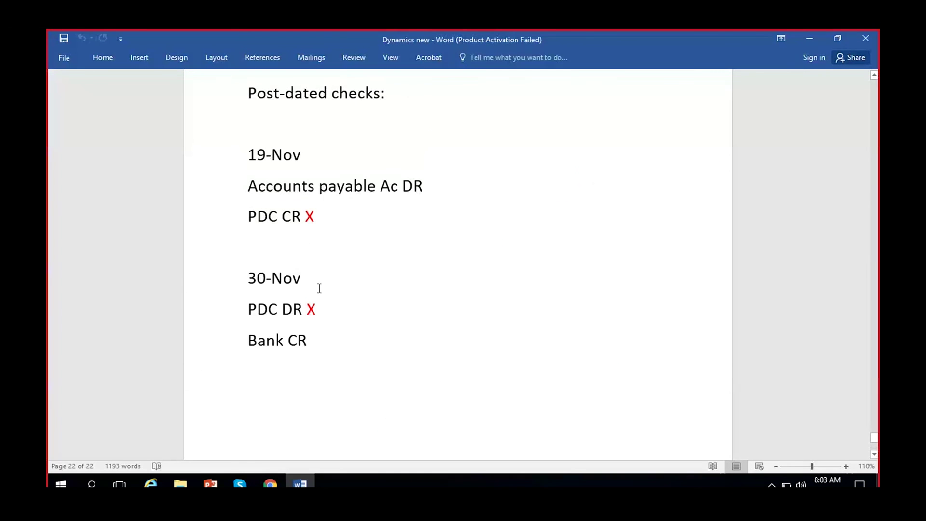
{"action": "scroll", "coordinate": [319, 288], "scroll_direction": "up", "scroll_amount": 2}
{"action": "left_click_drag", "start_coordinate": [328, 285], "coordinate": [234, 263]}
{"action": "left_click", "coordinate": [372, 306]}
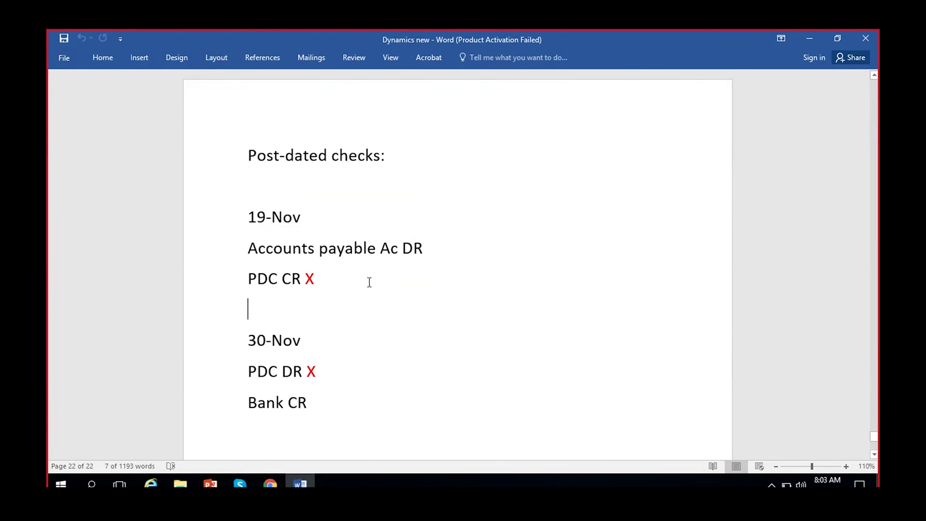
Step: Highlight the 19-Nov accounts payable debit and PDC credit lines to examine the entry
{"action": "left_click_drag", "start_coordinate": [439, 246], "coordinate": [182, 256]}
{"action": "left_click_drag", "start_coordinate": [225, 278], "coordinate": [219, 256]}
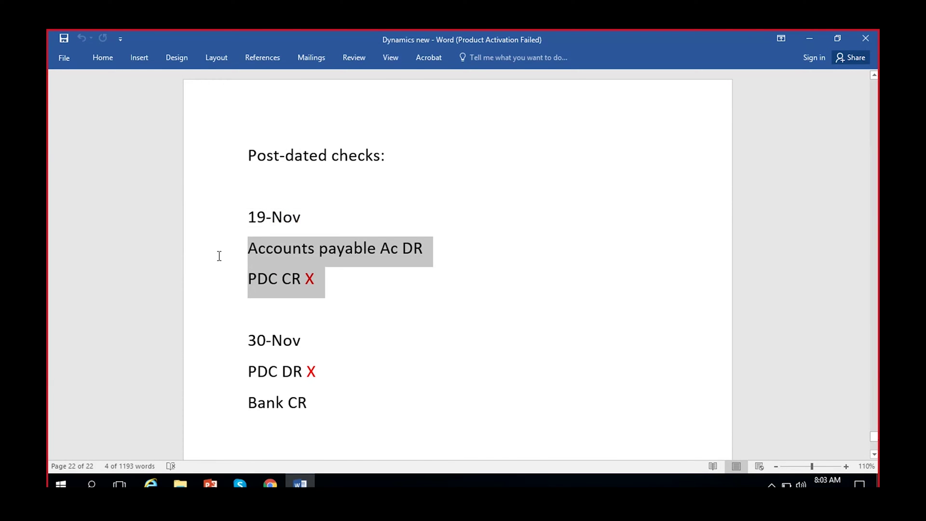
{"action": "double_click", "coordinate": [312, 279]}
{"action": "left_click", "coordinate": [302, 279]}
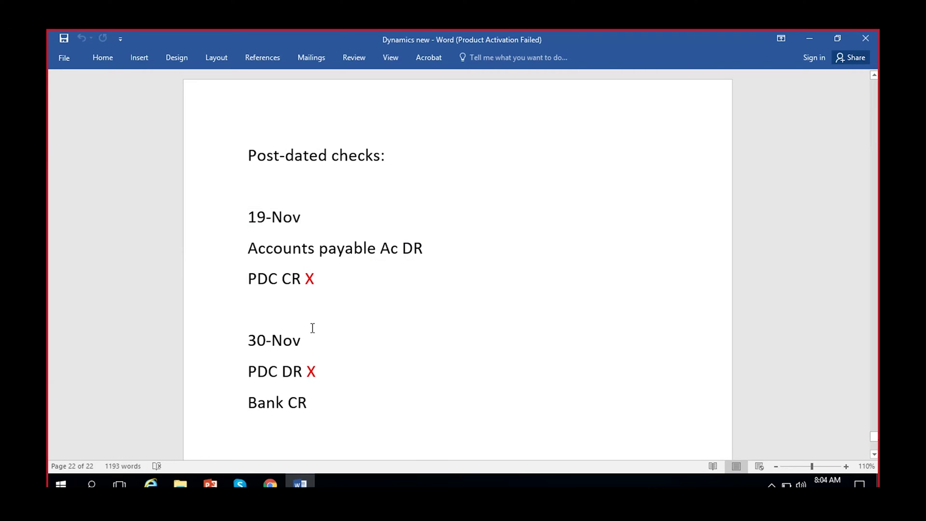
Step: Highlight the PDC CR line of the 19-Nov entry and compare it with the 30-Nov entry
{"action": "key", "text": "Home"}
{"action": "key", "text": "ctrl+shift+Right"}
{"action": "key", "text": "ctrl+shift+Right"}
{"action": "key", "text": "ctrl+shift+Right"}
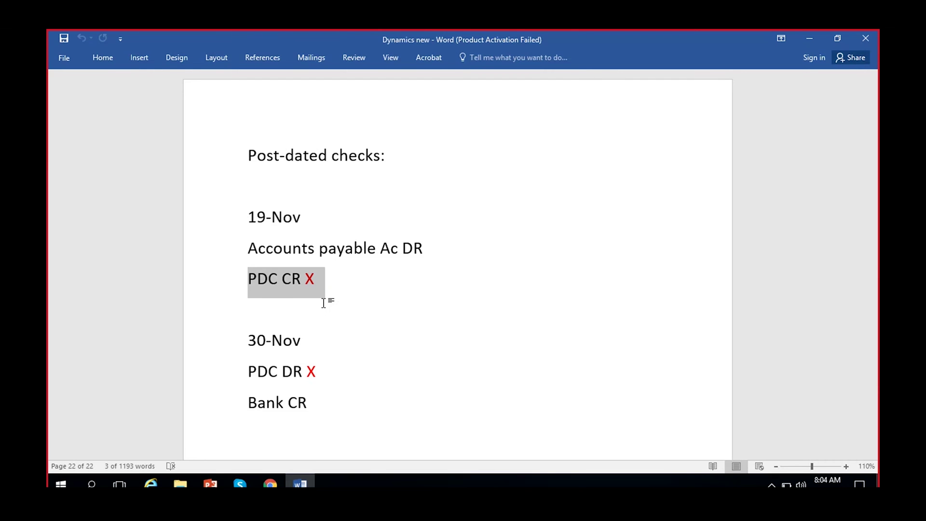
{"action": "left_click", "coordinate": [320, 286]}
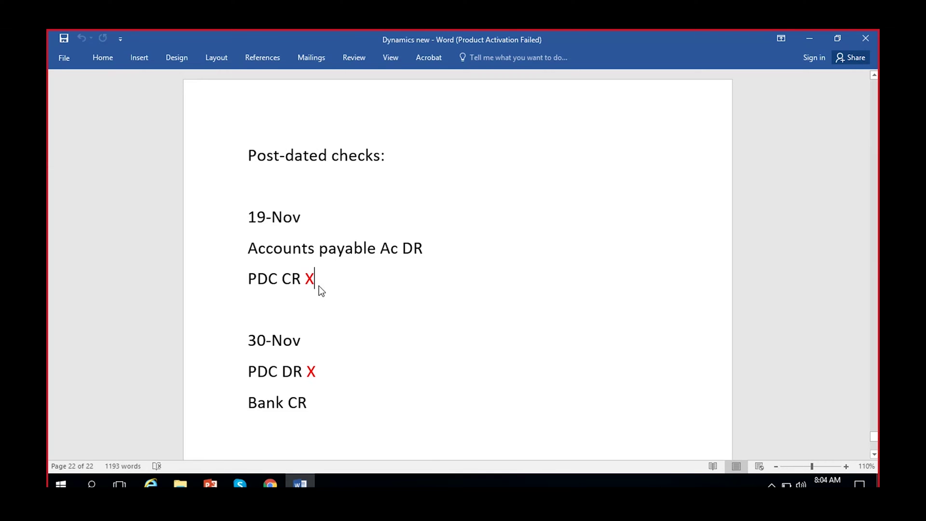
{"action": "left_click_drag", "start_coordinate": [320, 278], "coordinate": [234, 282]}
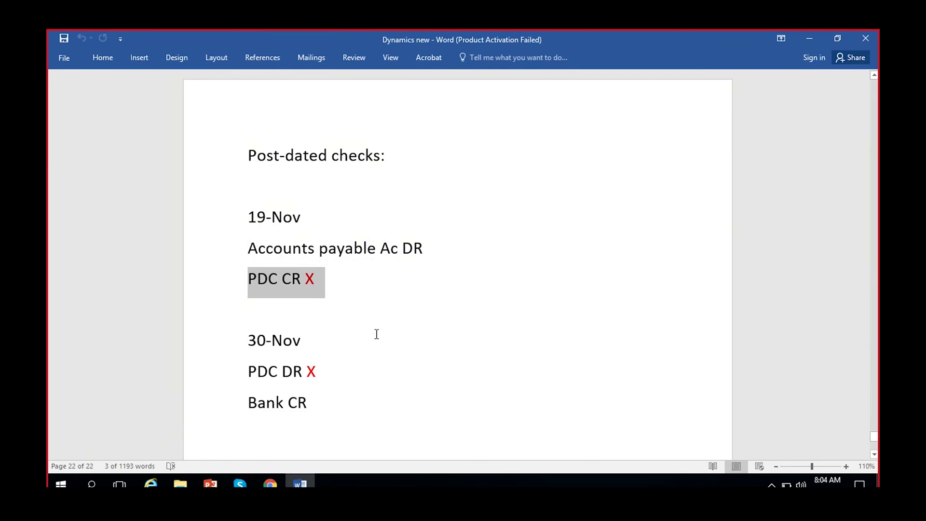
{"action": "left_click", "coordinate": [317, 404]}
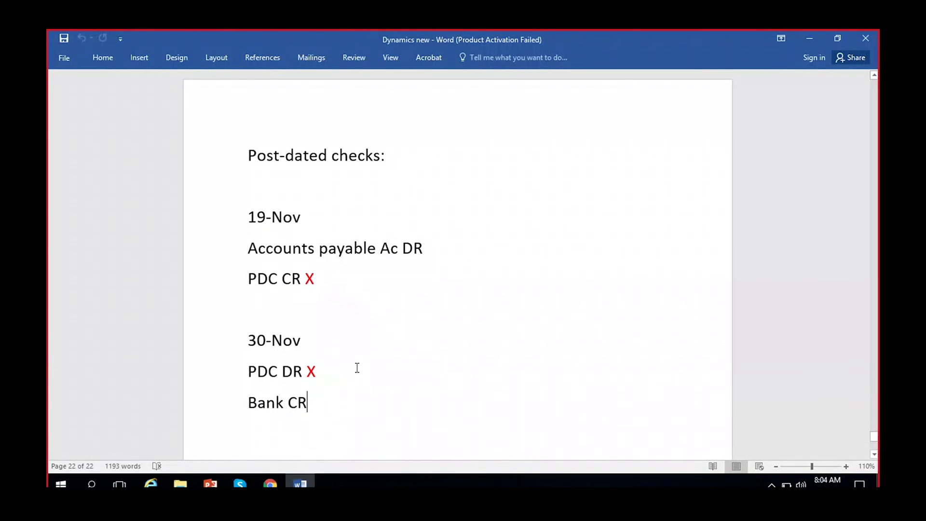
{"action": "triple_click", "coordinate": [254, 278]}
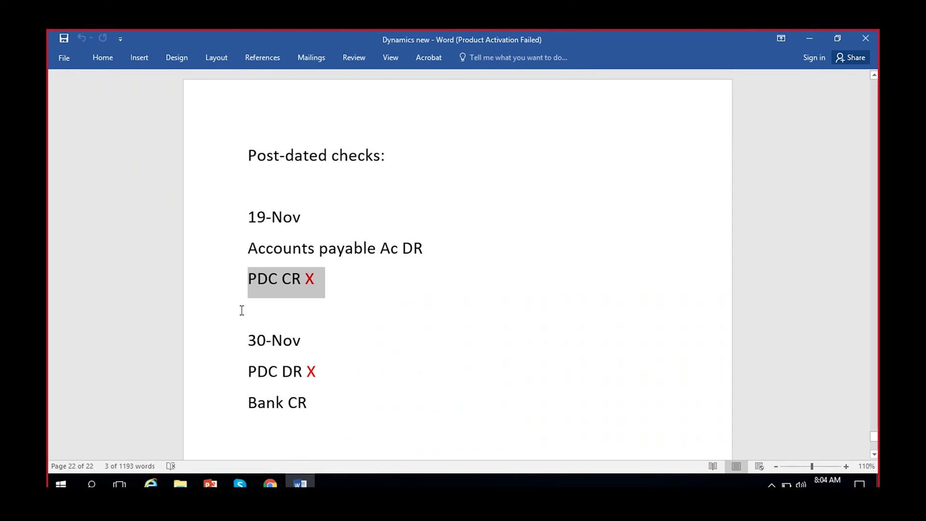
Step: Highlight both lines of the 19-Nov entry and both lines of the 30-Nov entry in turn
{"action": "left_click", "coordinate": [325, 289]}
{"action": "left_click_drag", "start_coordinate": [320, 288], "coordinate": [225, 244]}
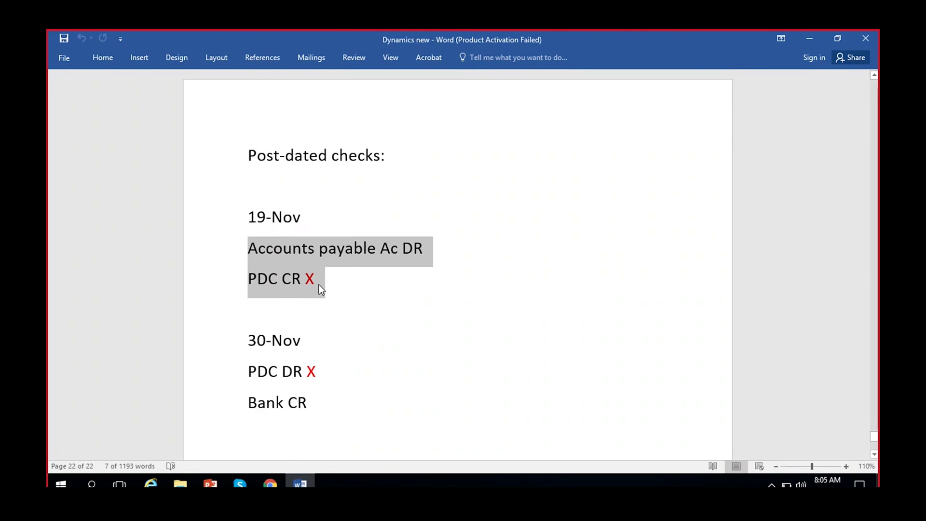
{"action": "left_click_drag", "start_coordinate": [326, 405], "coordinate": [240, 385]}
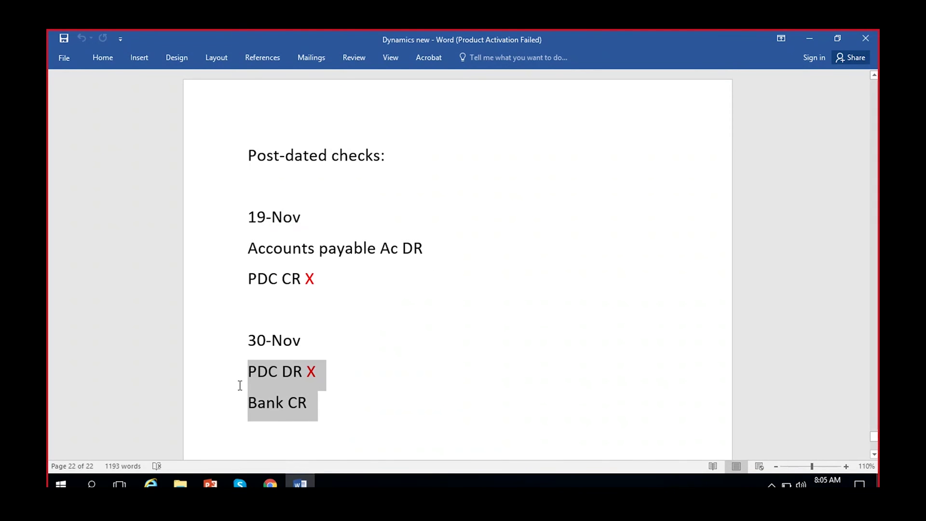
{"action": "left_click", "coordinate": [337, 413]}
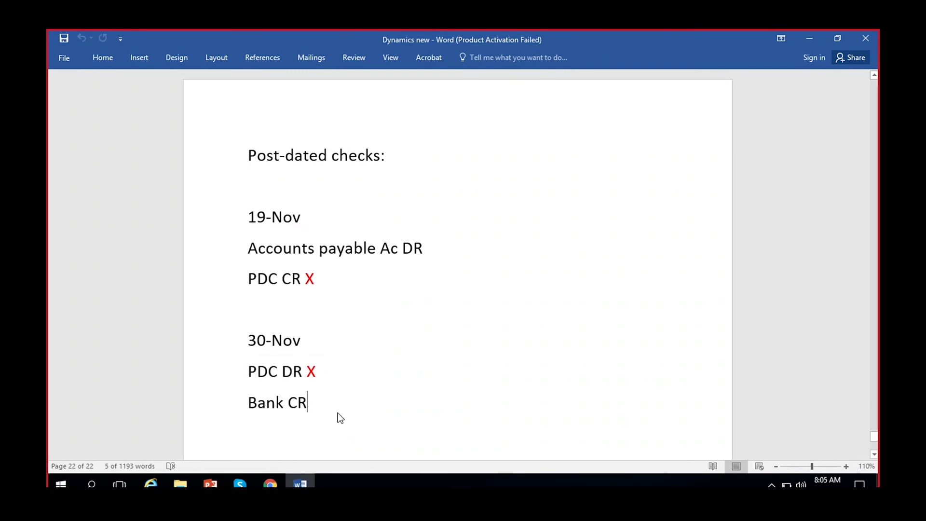
Step: Highlight the PDC CR line, the PDC DR line and the Bank CR line in turn to compare the two entries
{"action": "left_click", "coordinate": [318, 280]}
{"action": "left_click", "coordinate": [214, 373]}
{"action": "left_click", "coordinate": [322, 415]}
{"action": "left_click", "coordinate": [215, 407]}
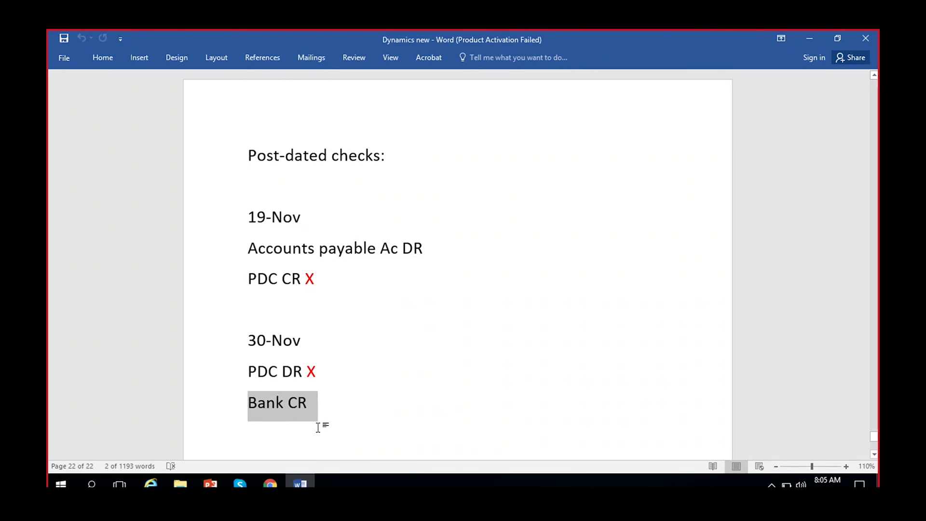
Step: Switch to Dynamics 365, open the Accounts payable payment journal and show only posted journals
{"action": "left_click", "coordinate": [270, 483]}
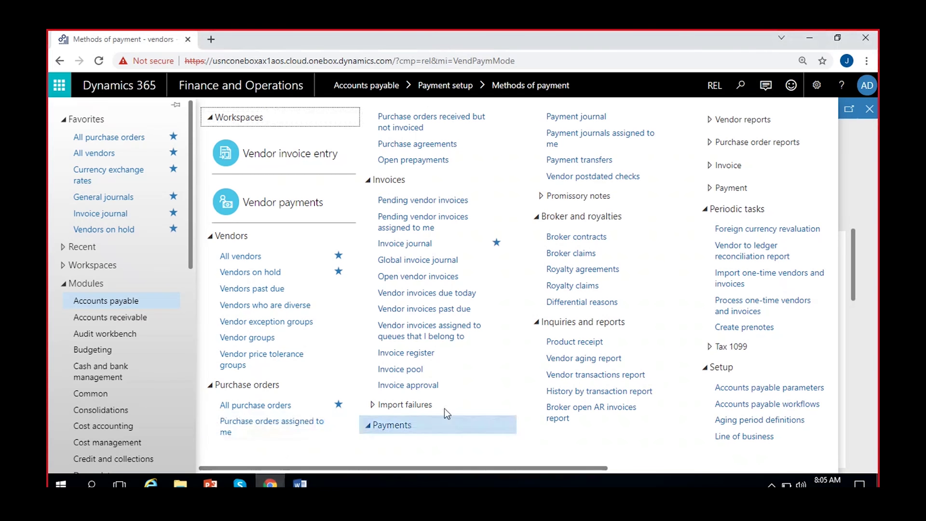
{"action": "left_click", "coordinate": [610, 116]}
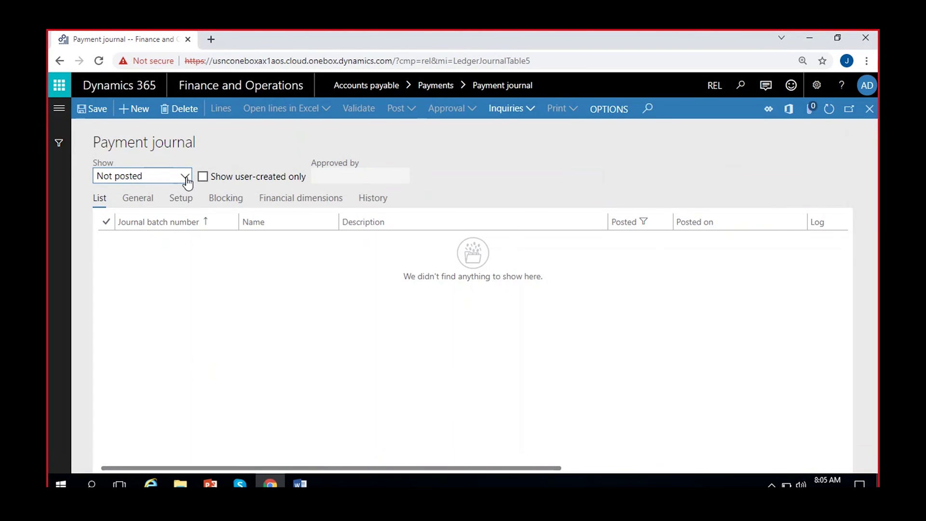
{"action": "left_click", "coordinate": [186, 180]}
{"action": "left_click", "coordinate": [129, 220]}
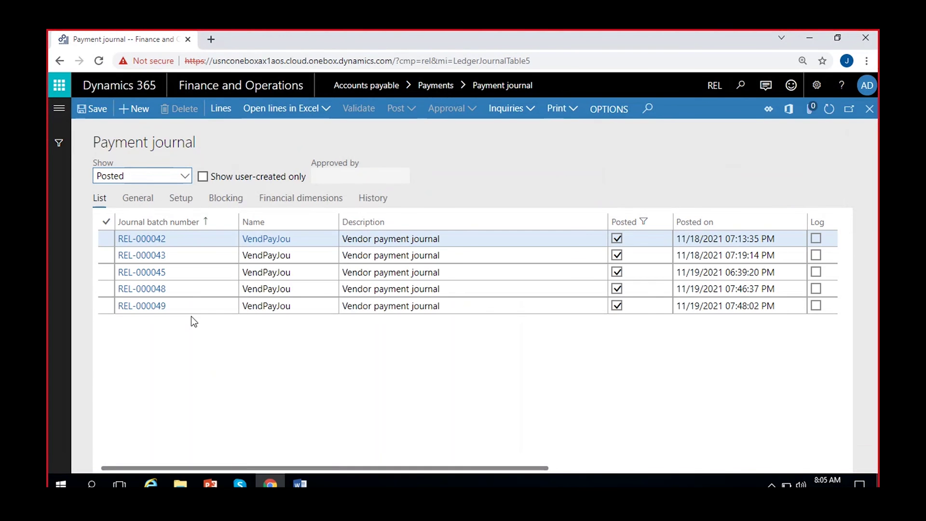
Step: Open the lines of posted journal REL-000048 and examine the payment's debit amount, offset account, method of payment and check number
{"action": "left_click", "coordinate": [371, 289]}
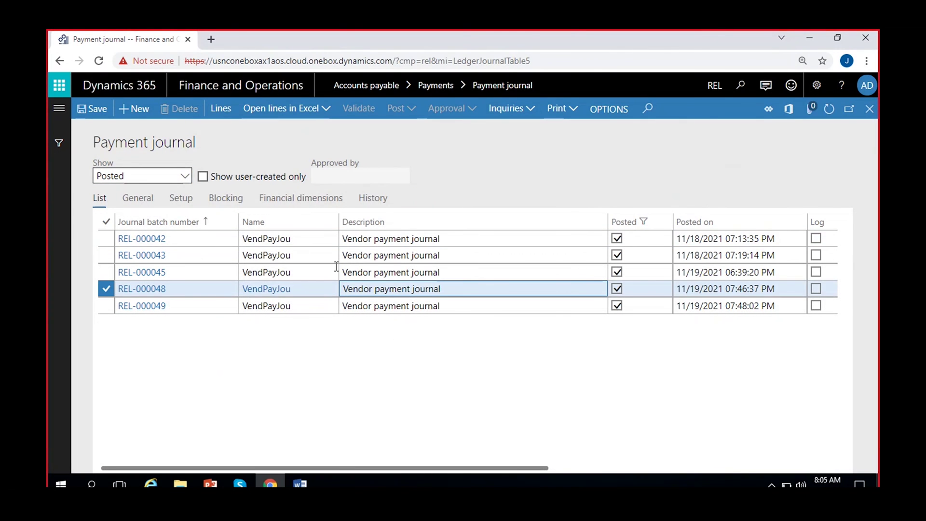
{"action": "left_click", "coordinate": [219, 110]}
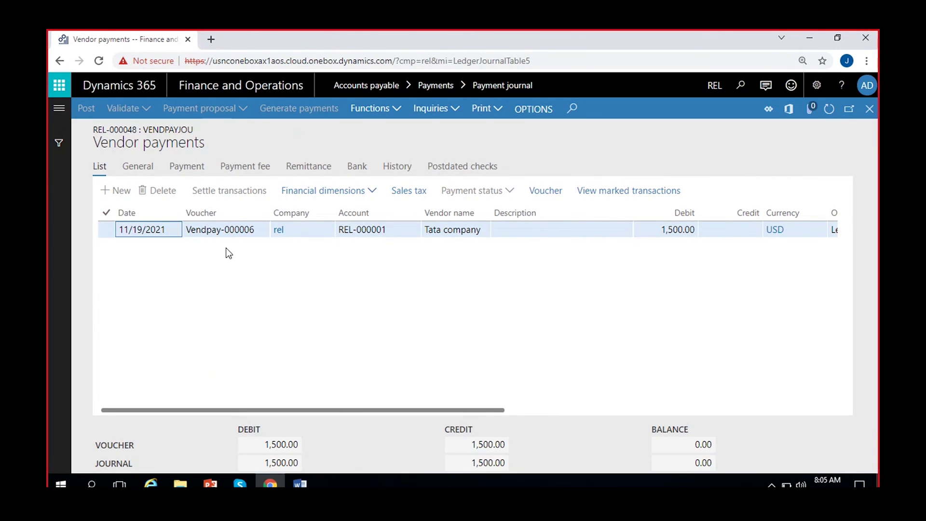
{"action": "scroll", "coordinate": [182, 289], "scroll_direction": "right", "scroll_amount": 3}
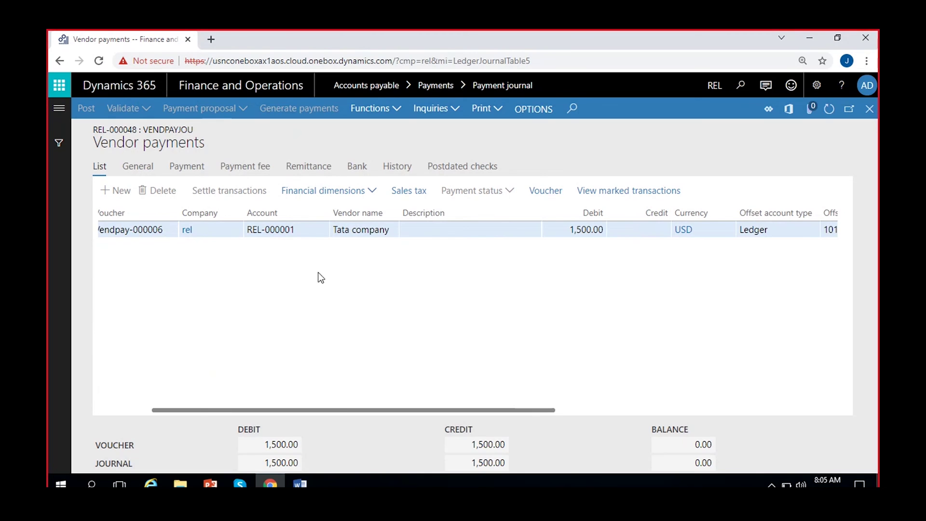
{"action": "scroll", "coordinate": [262, 287], "scroll_direction": "right", "scroll_amount": 3}
{"action": "left_click", "coordinate": [469, 229]}
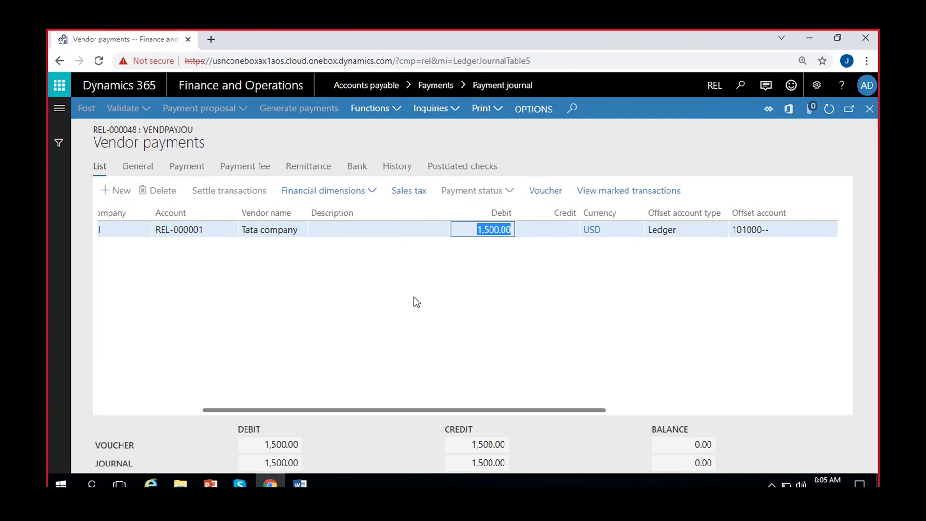
{"action": "scroll", "coordinate": [387, 299], "scroll_direction": "right", "scroll_amount": 6}
{"action": "scroll", "coordinate": [386, 299], "scroll_direction": "right", "scroll_amount": 3}
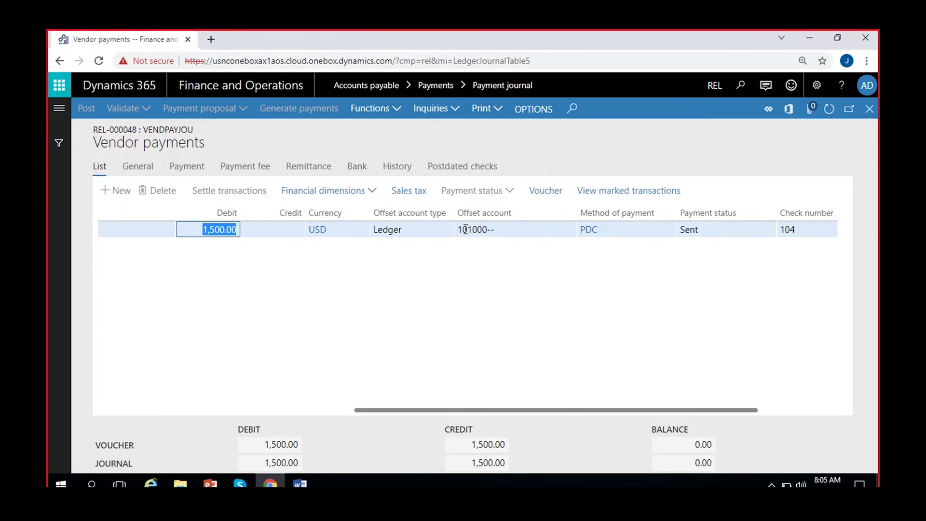
{"action": "mouse_move", "coordinate": [466, 230]}
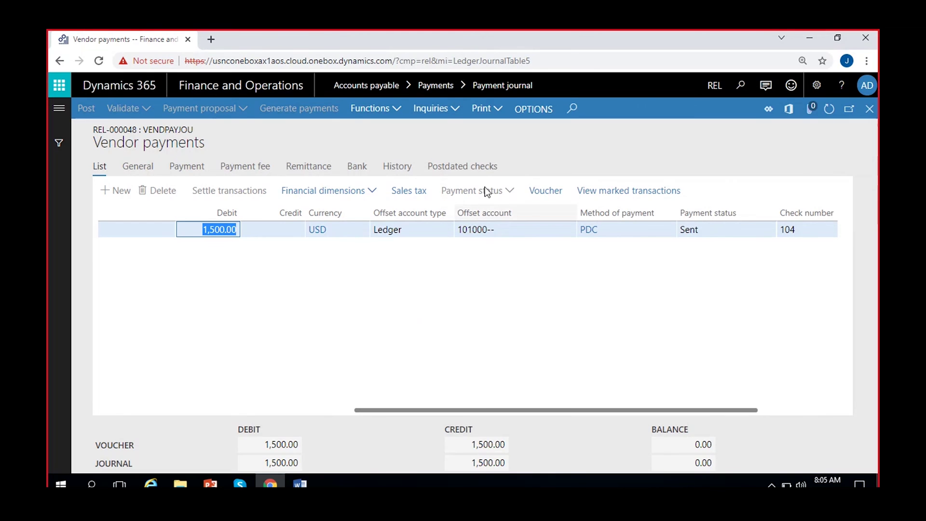
Step: Examine the payment's postdated check details, including the maturity date and check number, and return to the payment line
{"action": "left_click", "coordinate": [474, 168]}
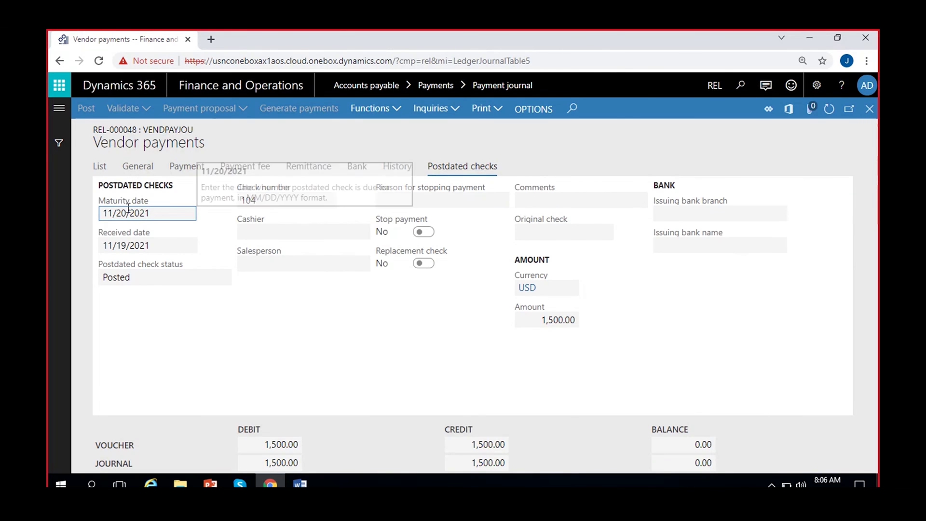
{"action": "left_click", "coordinate": [100, 166]}
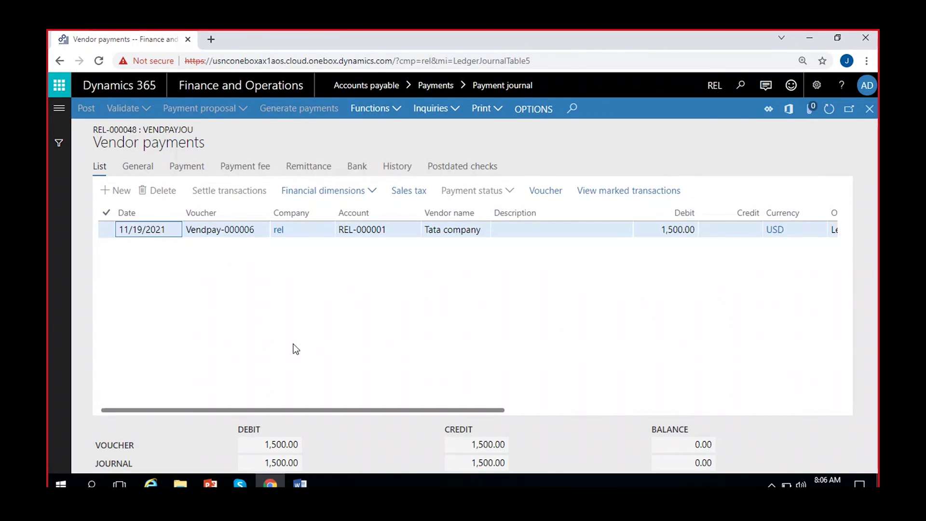
{"action": "left_click", "coordinate": [465, 166]}
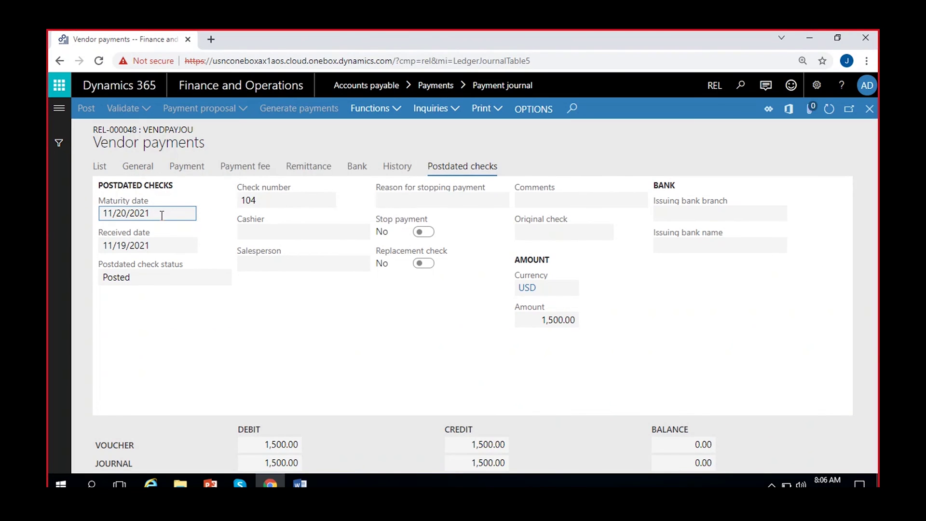
{"action": "left_click_drag", "start_coordinate": [162, 215], "coordinate": [47, 220]}
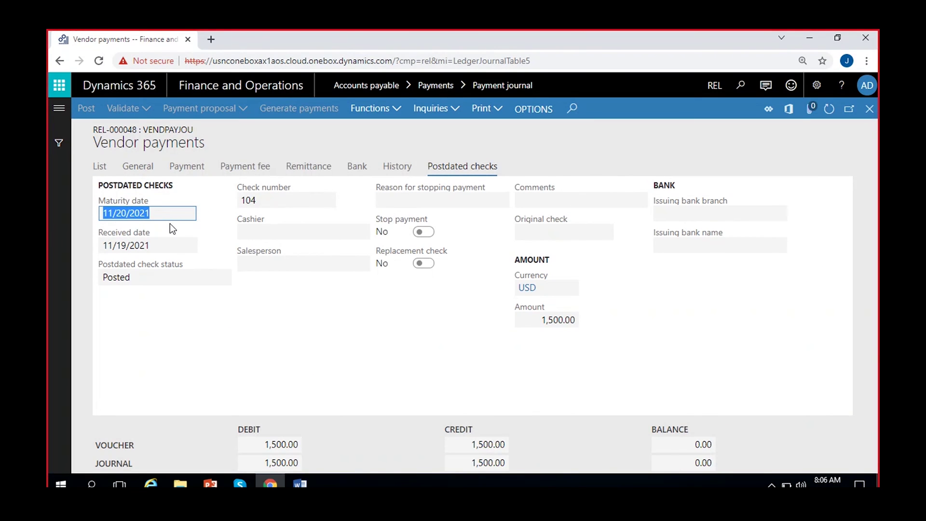
{"action": "left_click", "coordinate": [265, 199]}
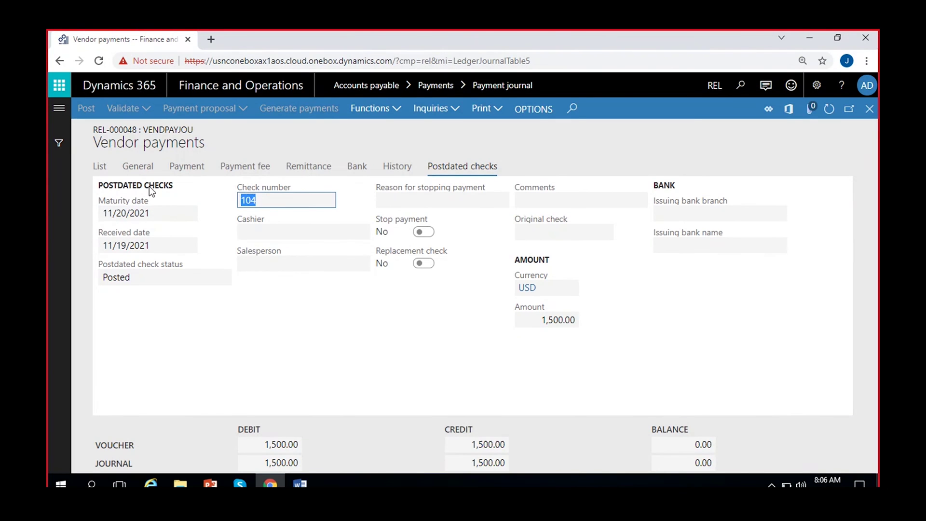
{"action": "left_click", "coordinate": [99, 167]}
{"action": "scroll", "coordinate": [678, 326], "scroll_direction": "right", "scroll_amount": 5}
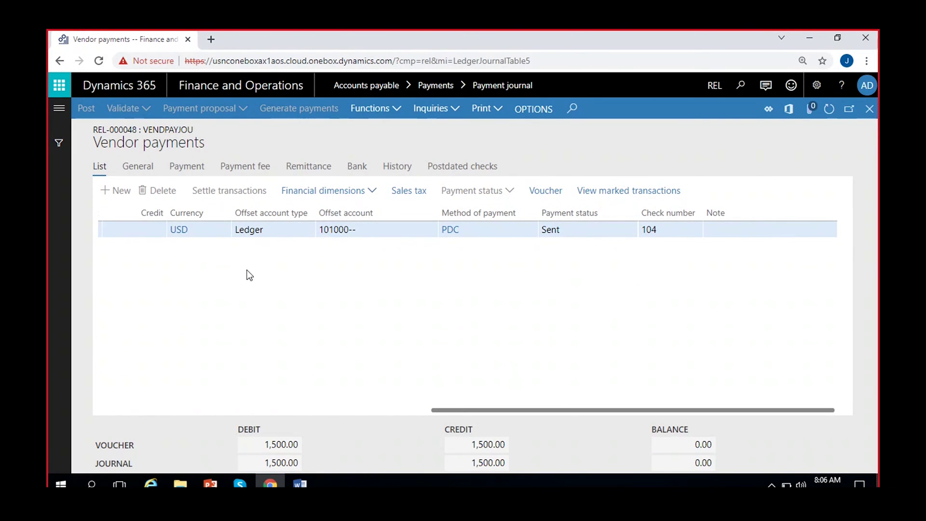
{"action": "scroll", "coordinate": [249, 275], "scroll_direction": "left", "scroll_amount": 5}
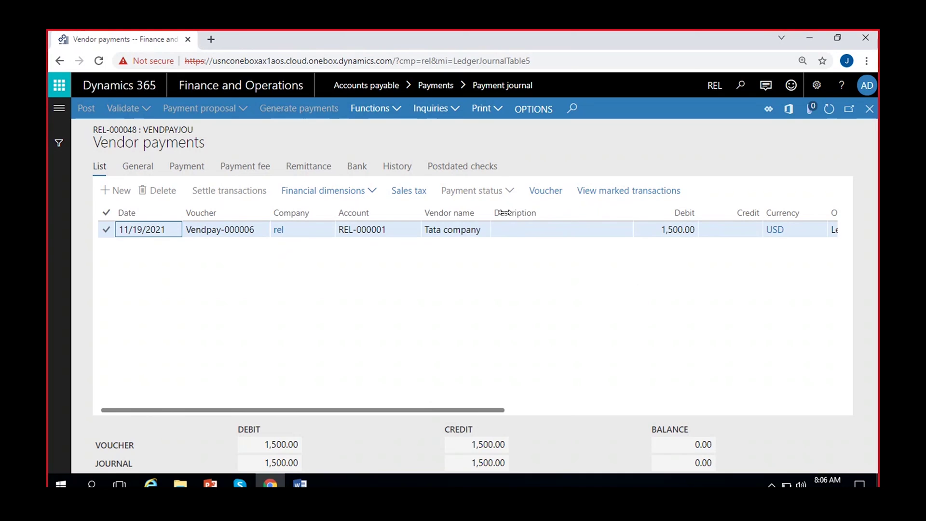
Step: Examine the Accounts payable and PDC-Vendors postings in the payment's voucher transactions, and return to the payment journal list
{"action": "left_click", "coordinate": [549, 196]}
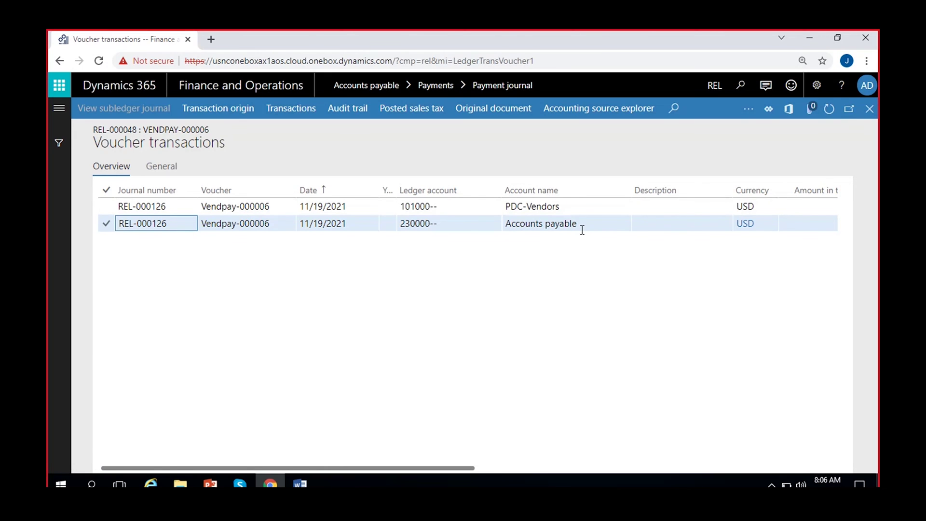
{"action": "scroll", "coordinate": [578, 263], "scroll_direction": "right", "scroll_amount": 5}
{"action": "left_click_drag", "start_coordinate": [605, 225], "coordinate": [656, 226]}
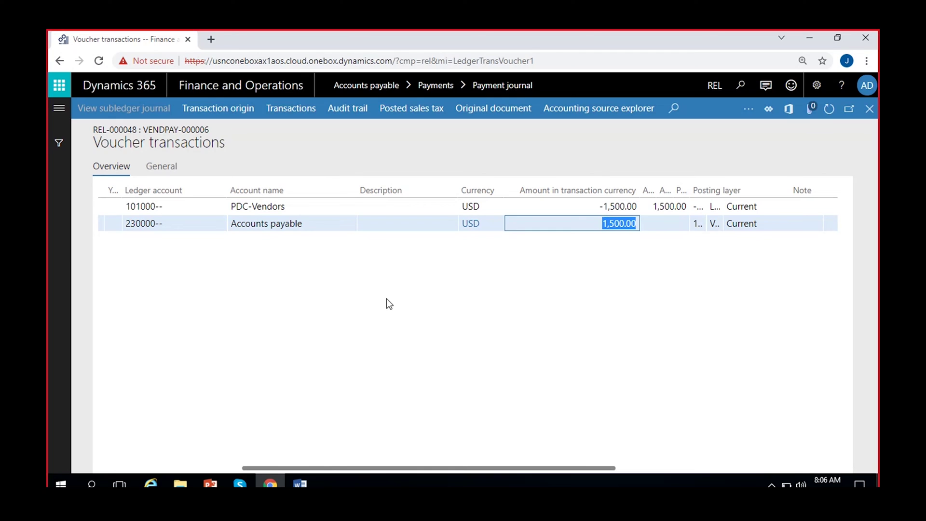
{"action": "left_click", "coordinate": [317, 225]}
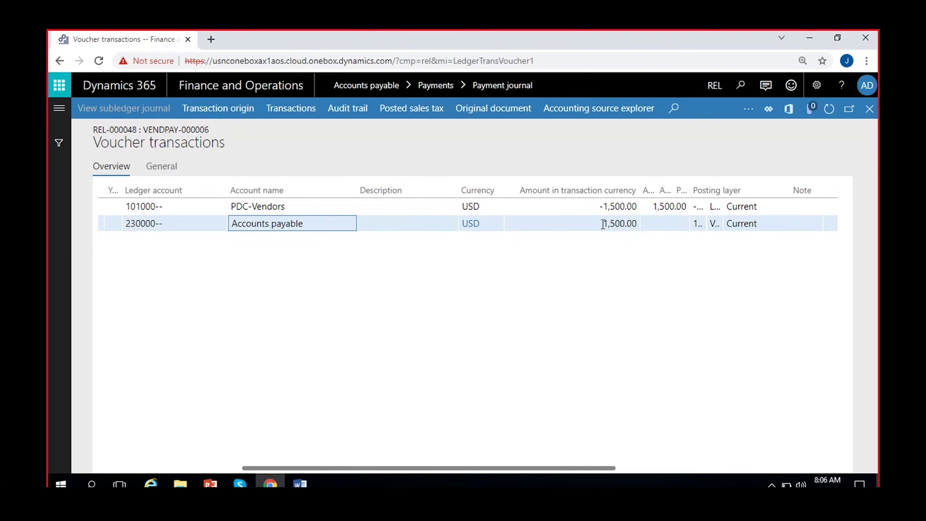
{"action": "left_click", "coordinate": [311, 206]}
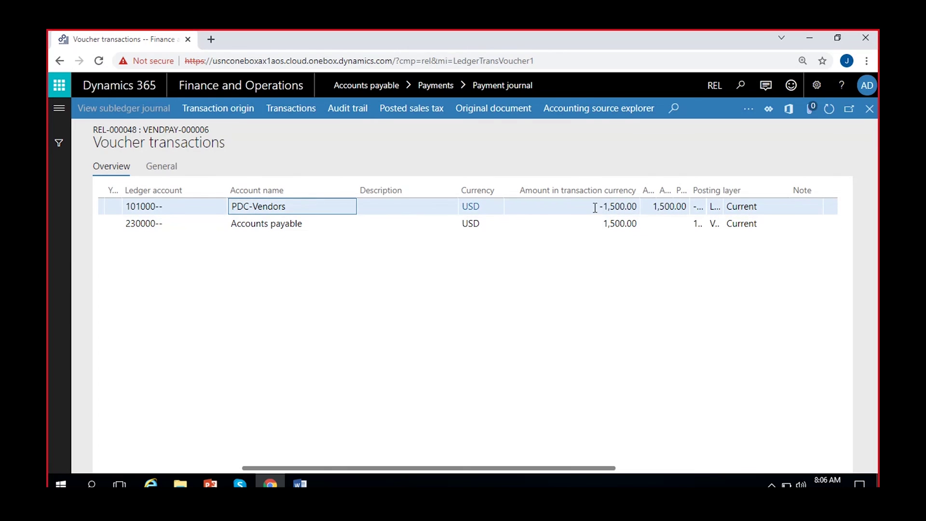
{"action": "left_click", "coordinate": [595, 209]}
{"action": "left_click", "coordinate": [289, 207]}
{"action": "left_click", "coordinate": [300, 208]}
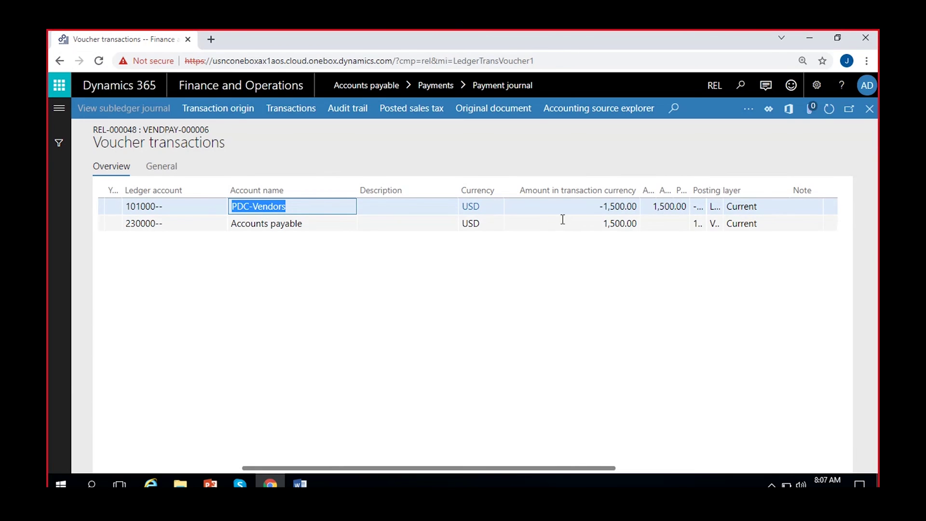
{"action": "left_click", "coordinate": [303, 308]}
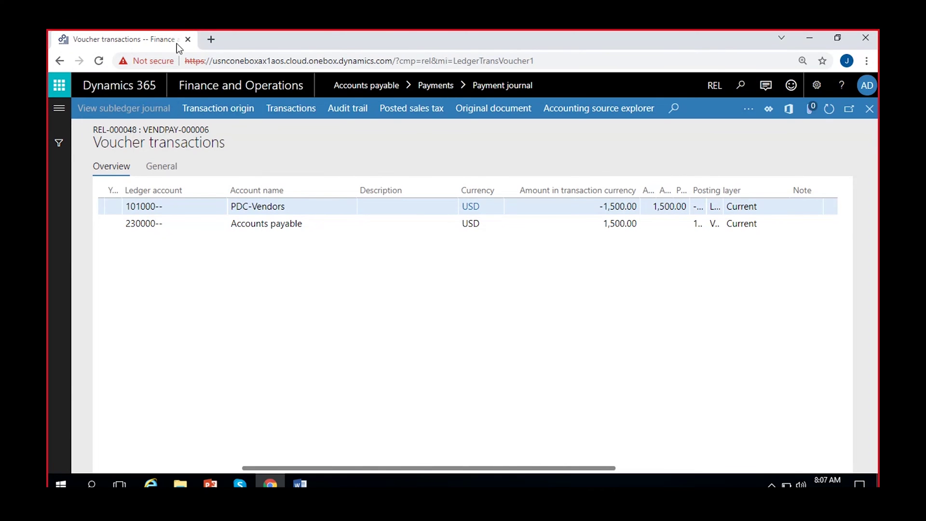
{"action": "left_click", "coordinate": [870, 109]}
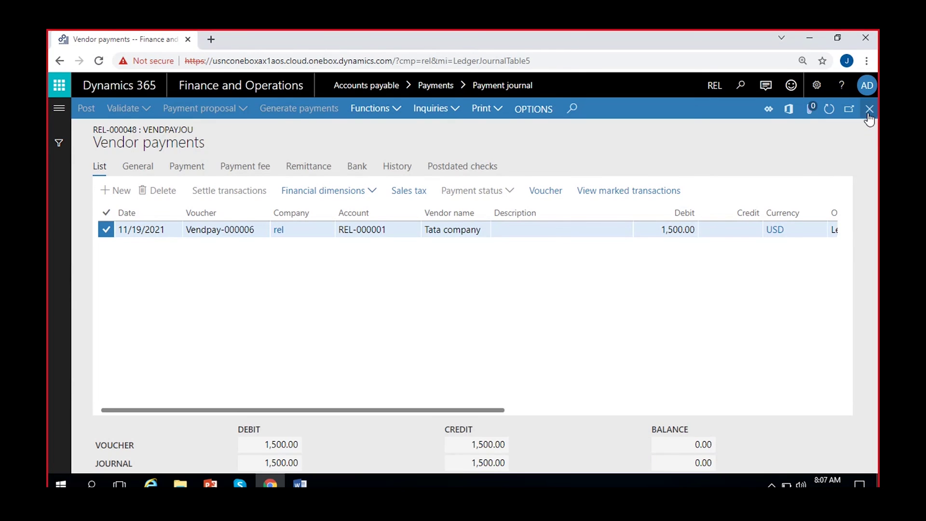
{"action": "left_click", "coordinate": [869, 109]}
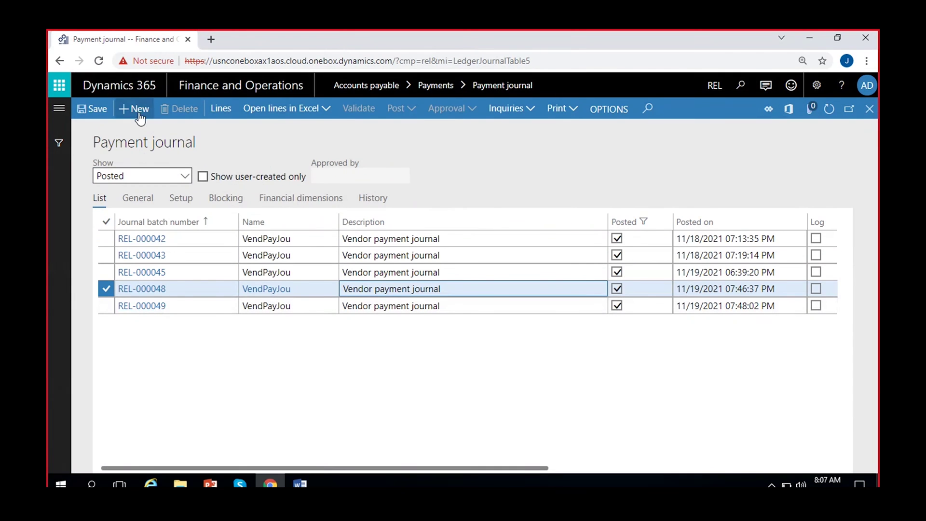
Step: Create a new payment journal with the name VendPayJou and open its lines
{"action": "left_click", "coordinate": [138, 109]}
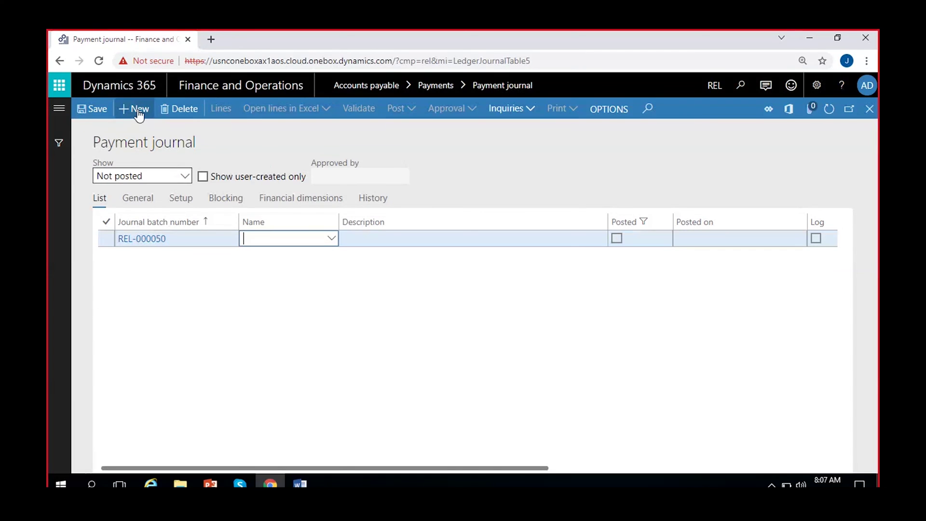
{"action": "left_click", "coordinate": [332, 240]}
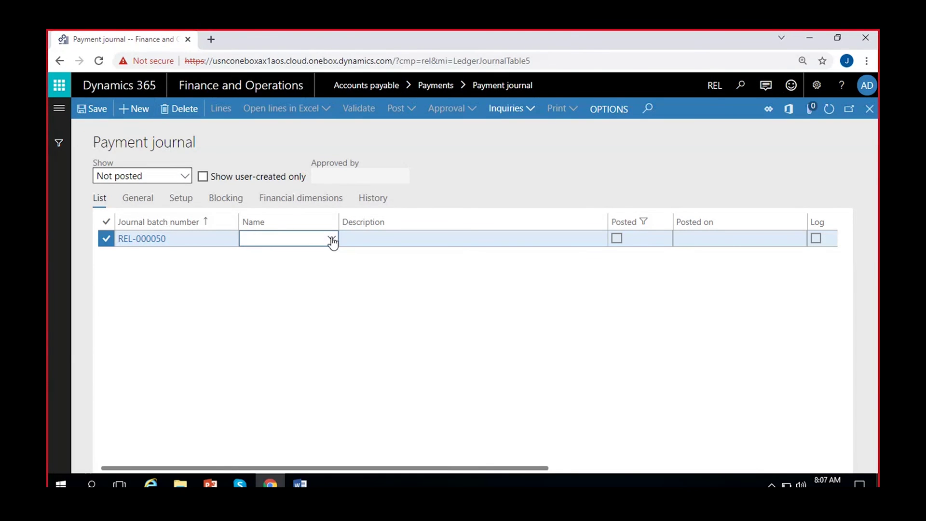
{"action": "left_click", "coordinate": [331, 273]}
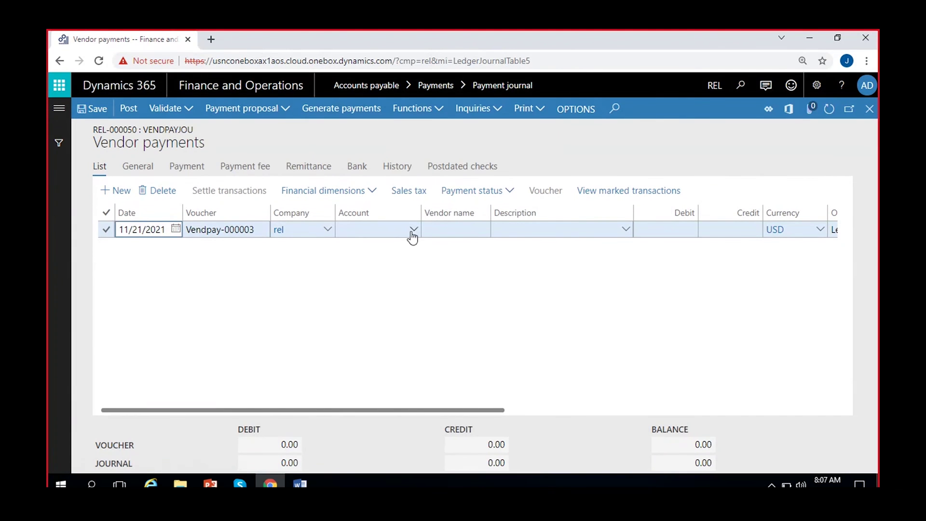
Step: Select the Tata company vendor account on the new payment line and enter a debit of 2500
{"action": "left_click", "coordinate": [412, 233]}
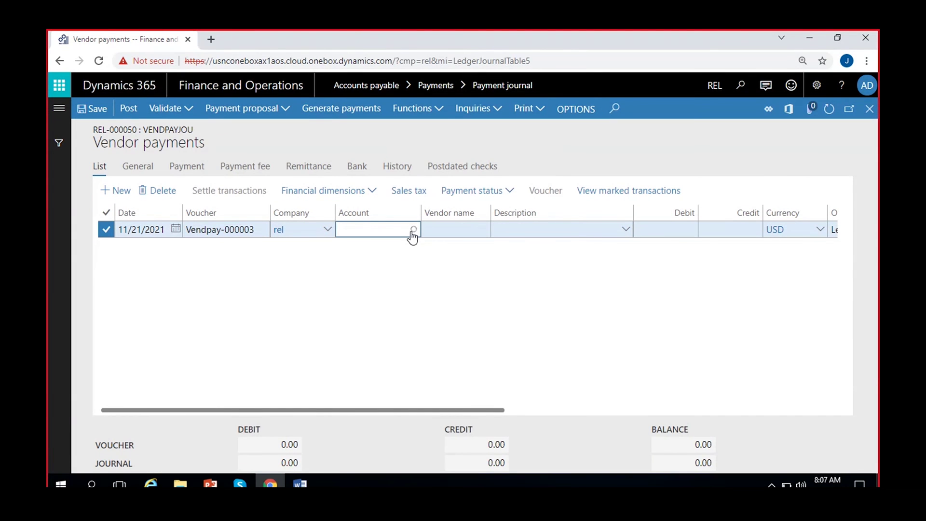
{"action": "left_click", "coordinate": [412, 233]}
{"action": "left_click", "coordinate": [420, 266]}
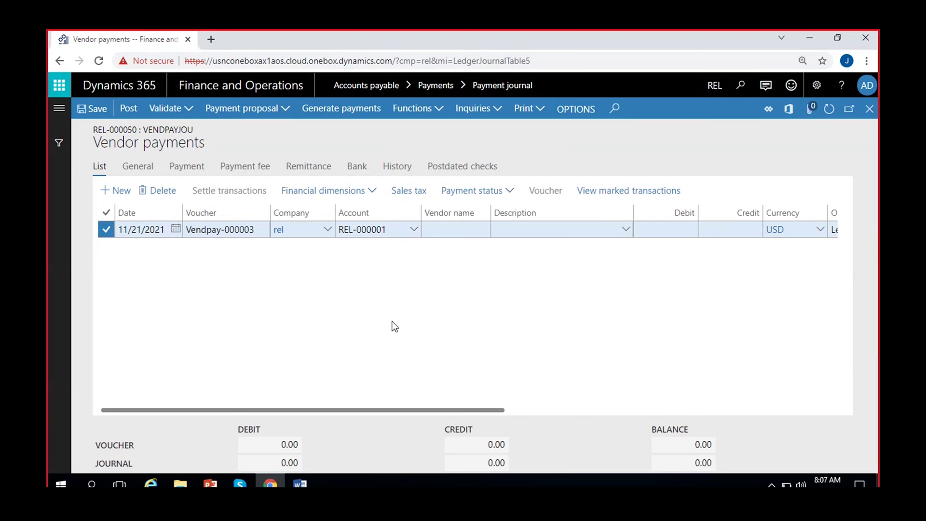
{"action": "scroll", "coordinate": [395, 327], "scroll_direction": "right", "scroll_amount": 2}
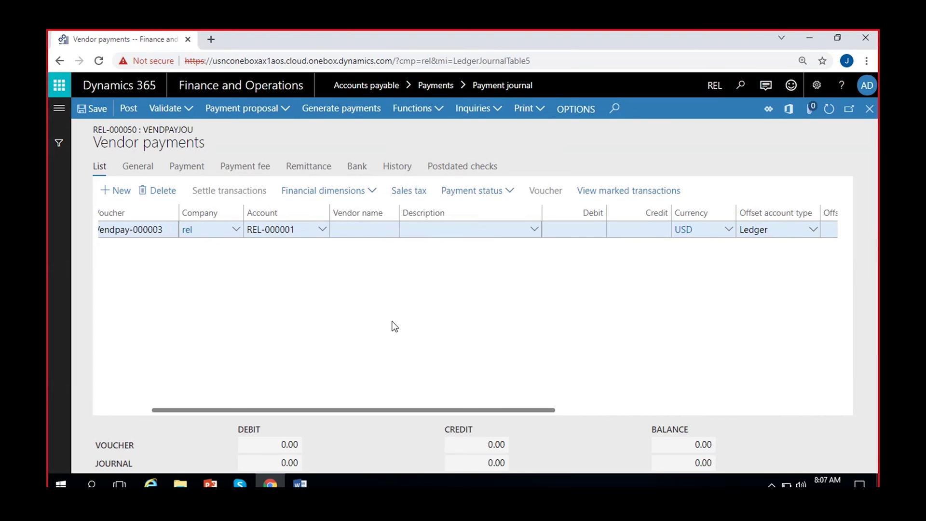
{"action": "left_click", "coordinate": [573, 230]}
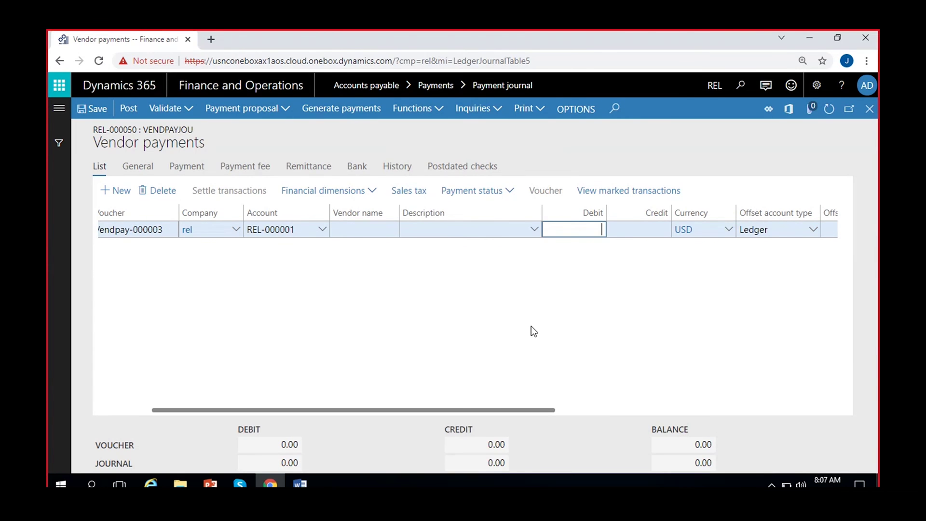
{"action": "type", "text": "2500"}
{"action": "left_click", "coordinate": [548, 351]}
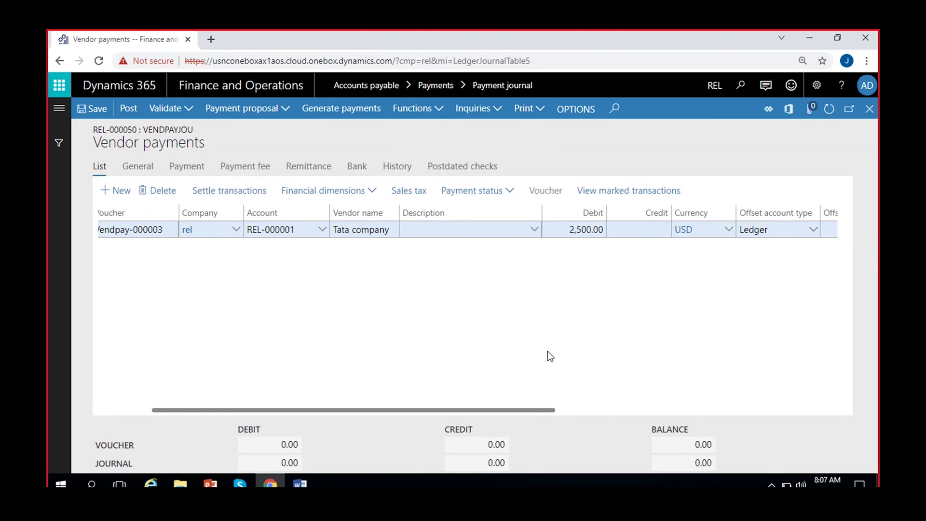
Step: Set the method of payment on the Tata company payment line to PDC
{"action": "scroll", "coordinate": [548, 356], "scroll_direction": "right", "scroll_amount": 3}
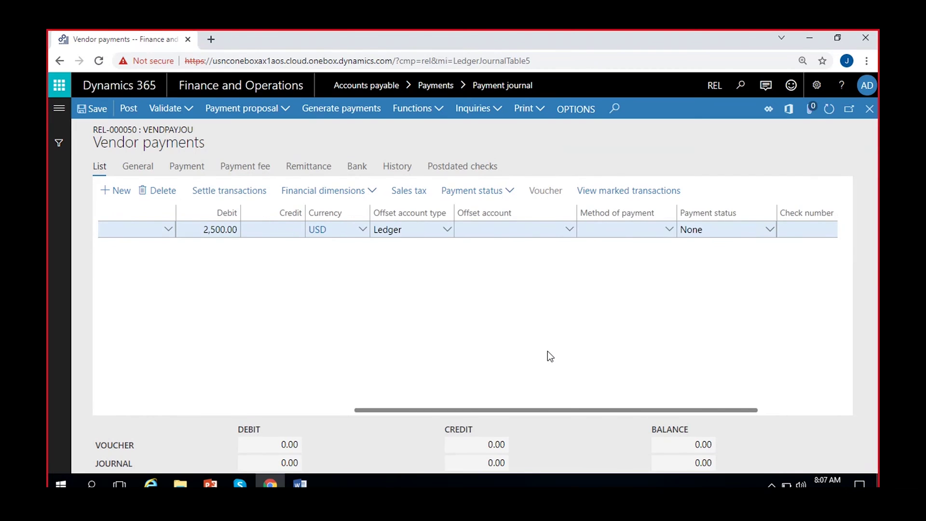
{"action": "left_click", "coordinate": [669, 231]}
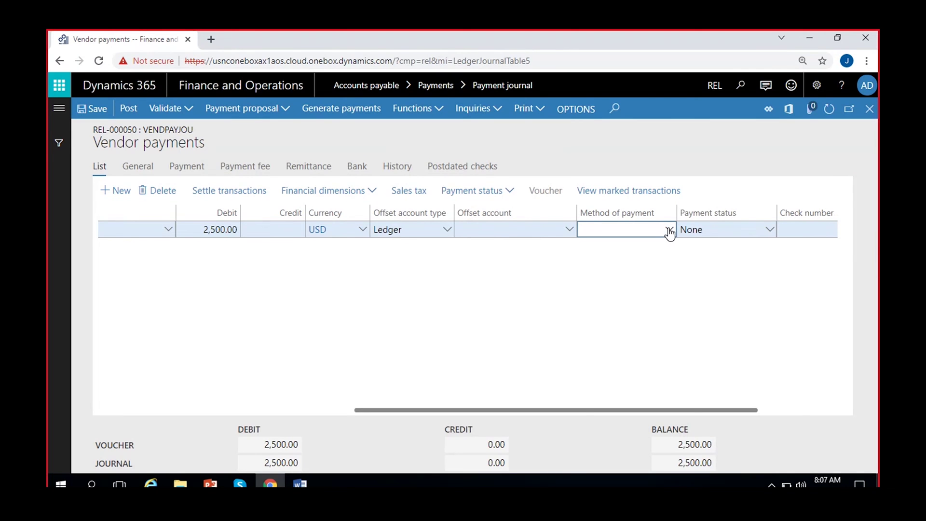
{"action": "left_click", "coordinate": [669, 230]}
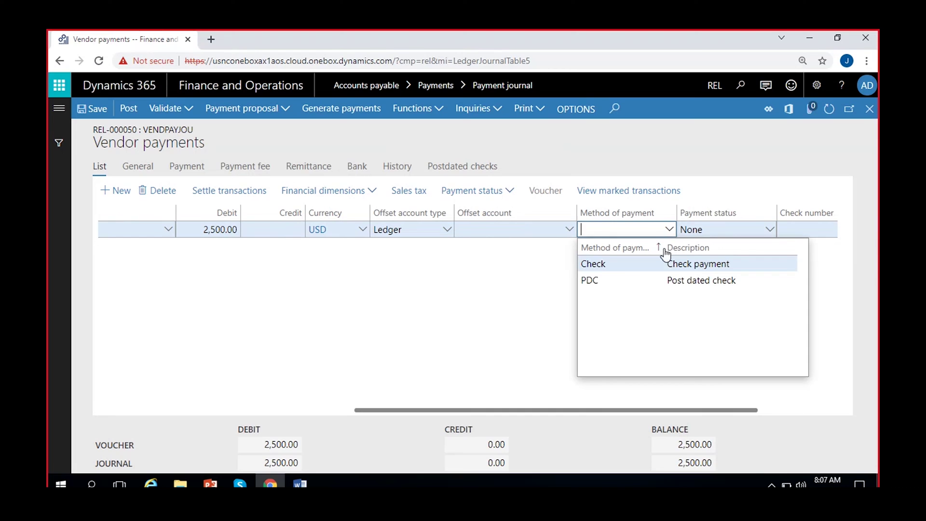
{"action": "left_click", "coordinate": [619, 280]}
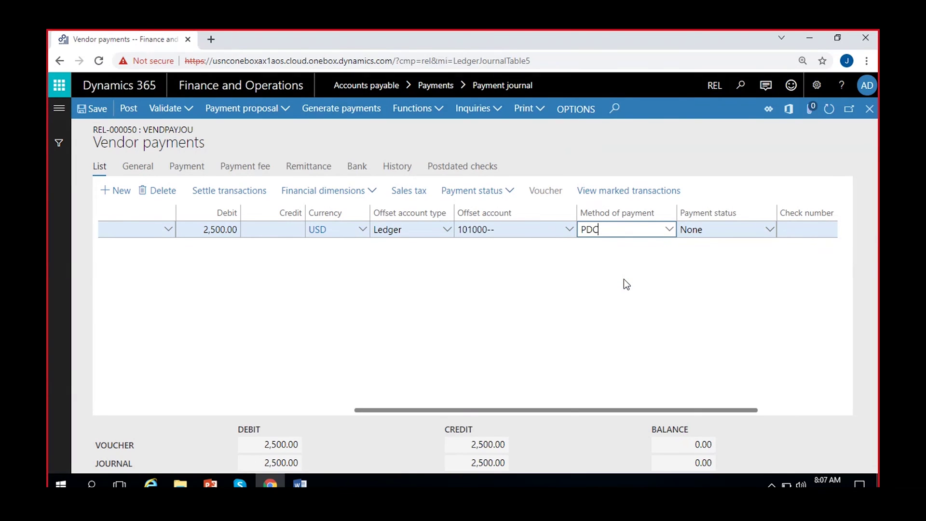
{"action": "left_click", "coordinate": [600, 254]}
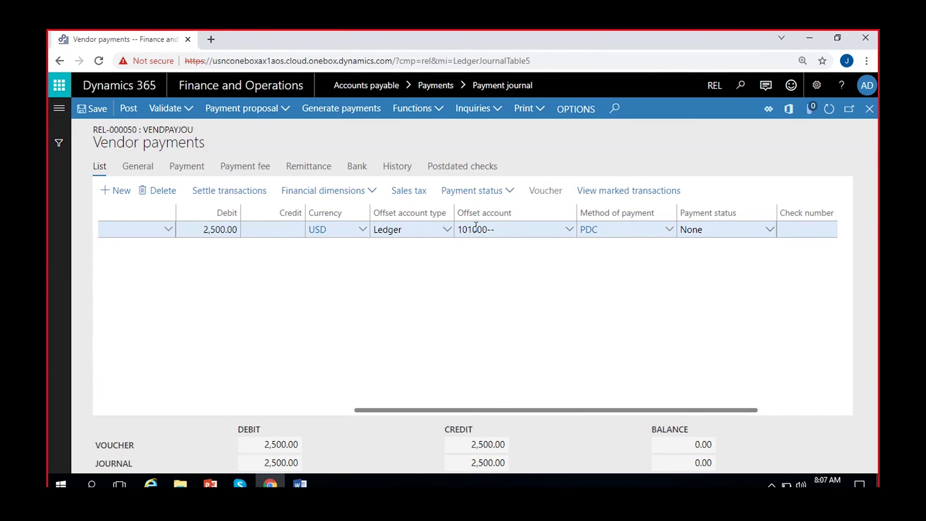
Step: Examine the PDC payment method's setup, including its bridging account, postdated check clearing and payment controls, and return to the payment line
{"action": "mouse_move", "coordinate": [475, 226]}
{"action": "left_click", "coordinate": [589, 228]}
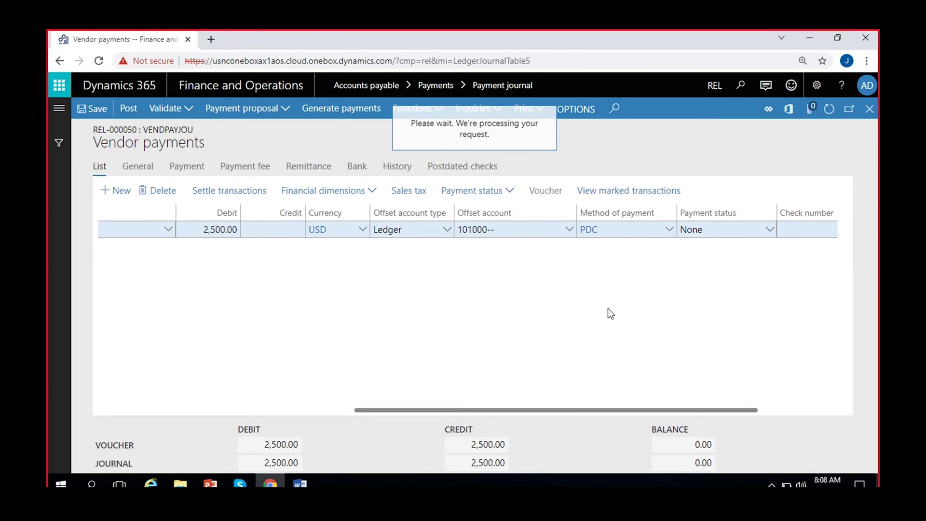
{"action": "scroll", "coordinate": [438, 367], "scroll_direction": "down", "scroll_amount": 10}
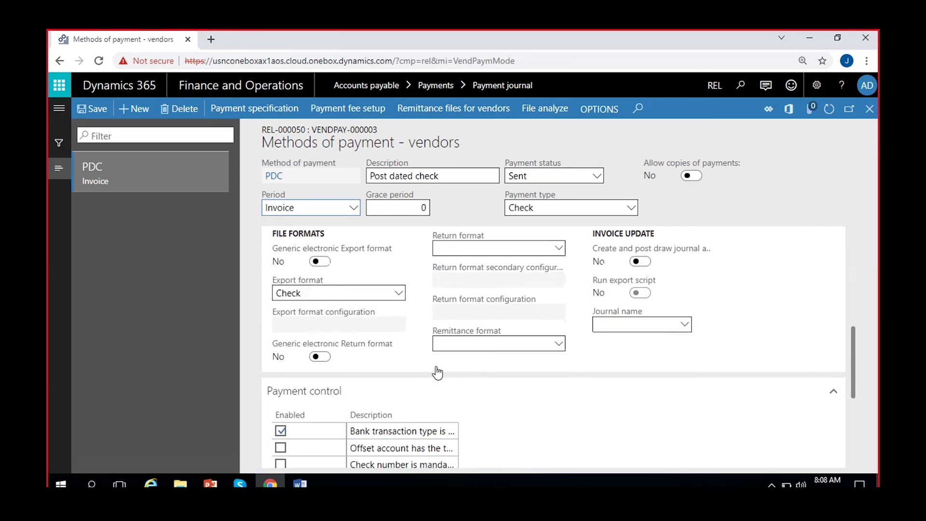
{"action": "scroll", "coordinate": [436, 372], "scroll_direction": "up", "scroll_amount": 2}
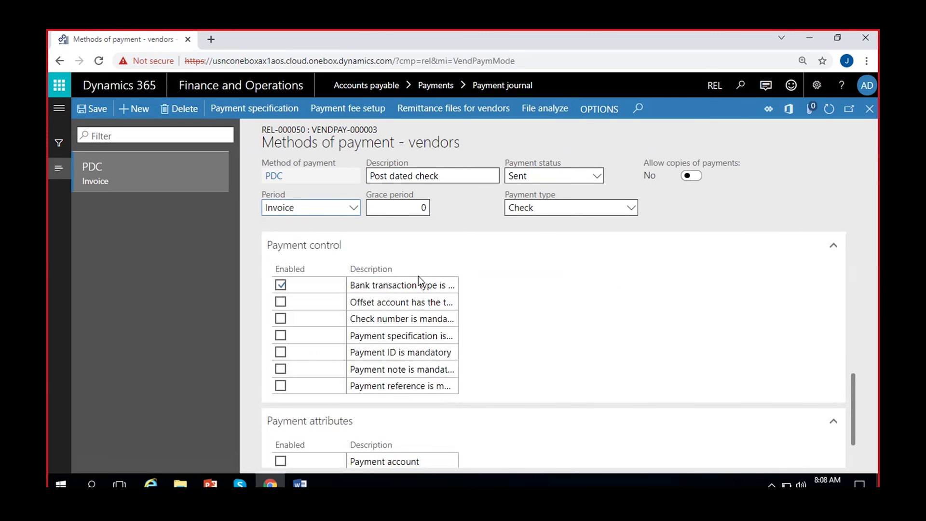
{"action": "scroll", "coordinate": [594, 345], "scroll_direction": "up", "scroll_amount": 8}
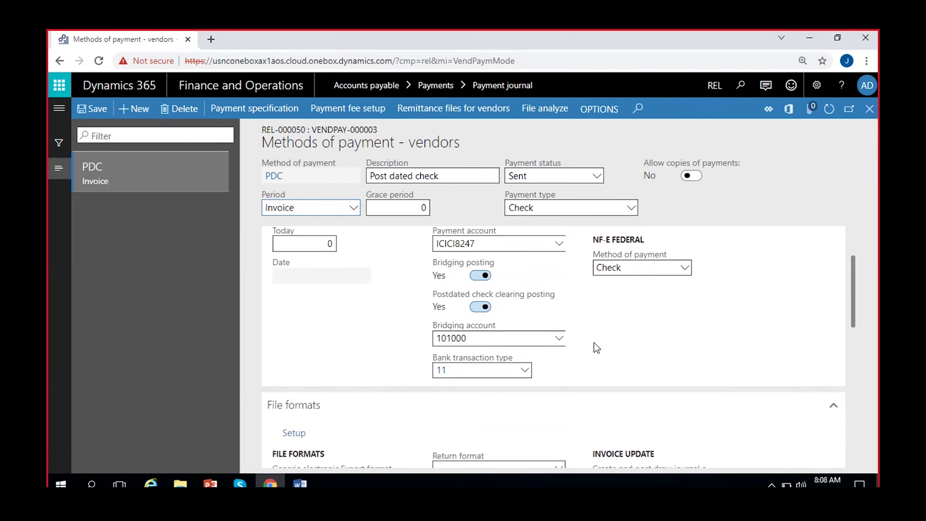
{"action": "left_click", "coordinate": [870, 109]}
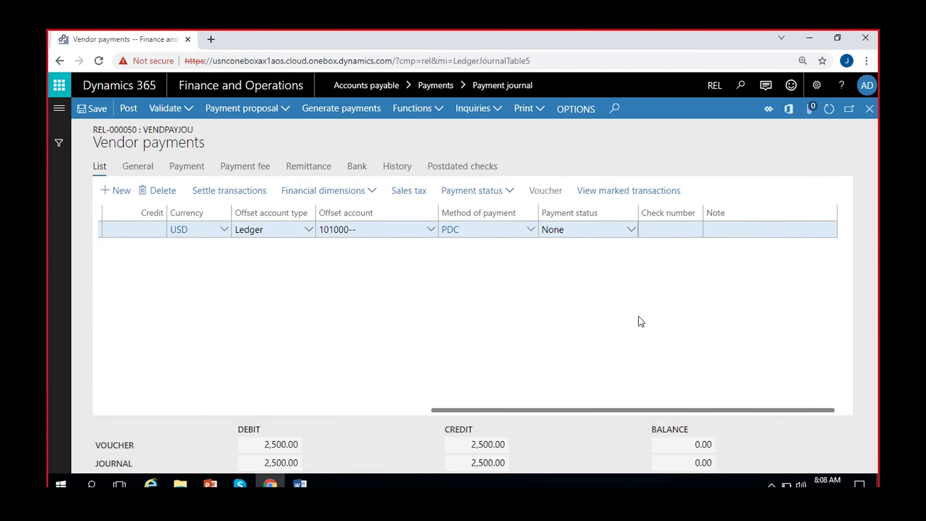
Step: Set the maturity date in the payment's postdated check details to 11/30/2021 and return to the payment line
{"action": "scroll", "coordinate": [641, 322], "scroll_direction": "left", "scroll_amount": 2}
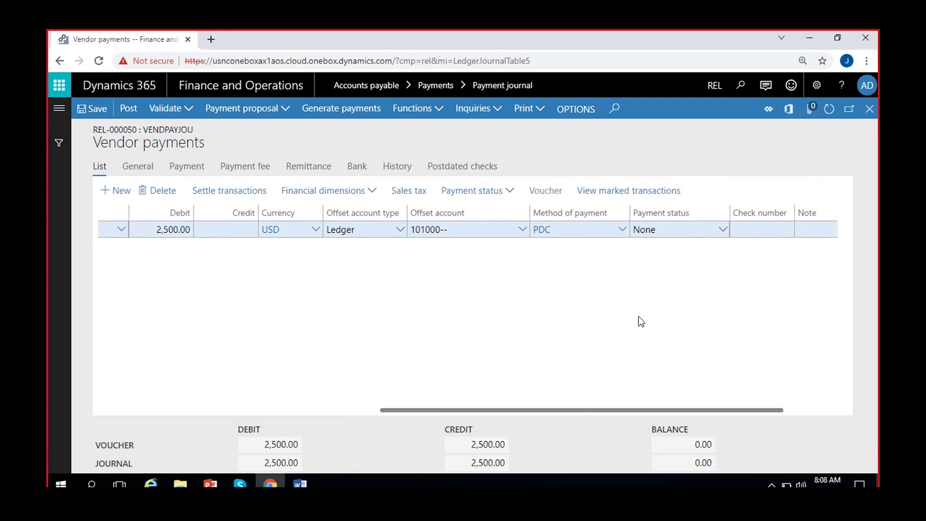
{"action": "scroll", "coordinate": [641, 321], "scroll_direction": "left", "scroll_amount": 8}
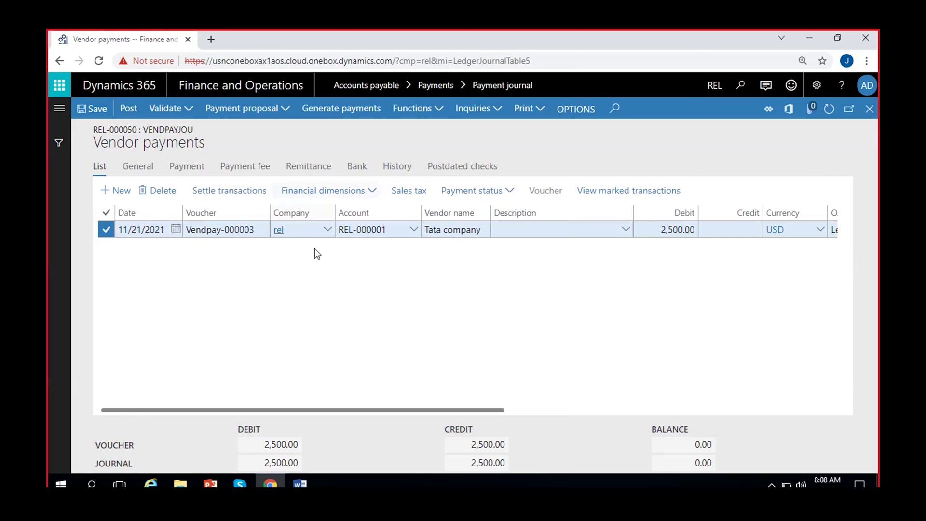
{"action": "left_click", "coordinate": [439, 166]}
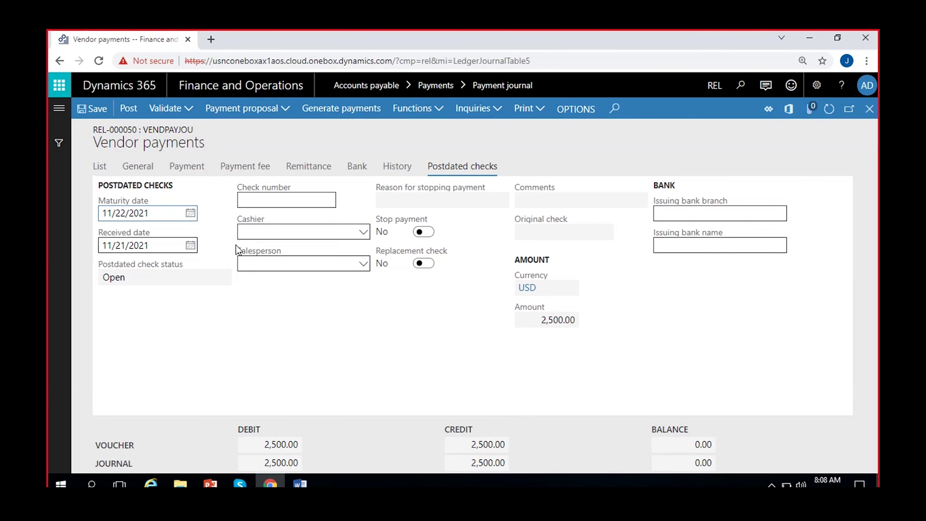
{"action": "left_click", "coordinate": [99, 166]}
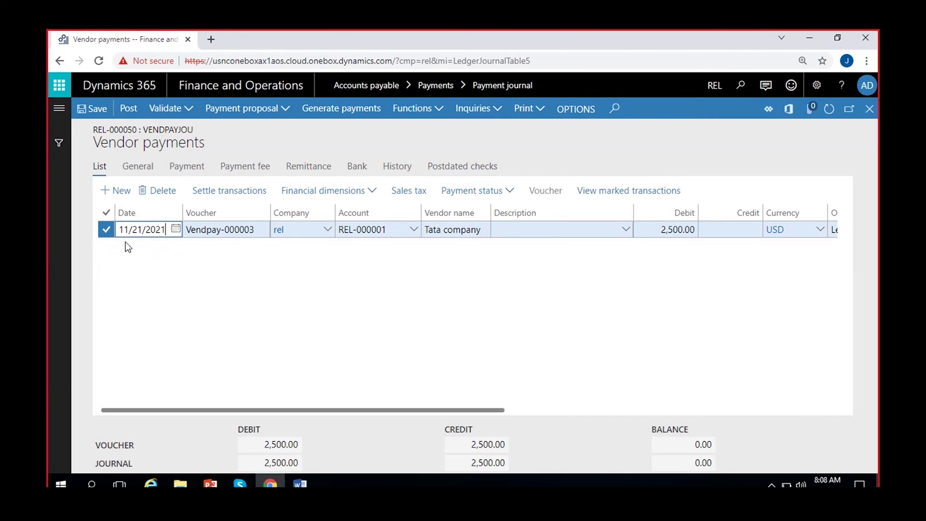
{"action": "left_click", "coordinate": [456, 169]}
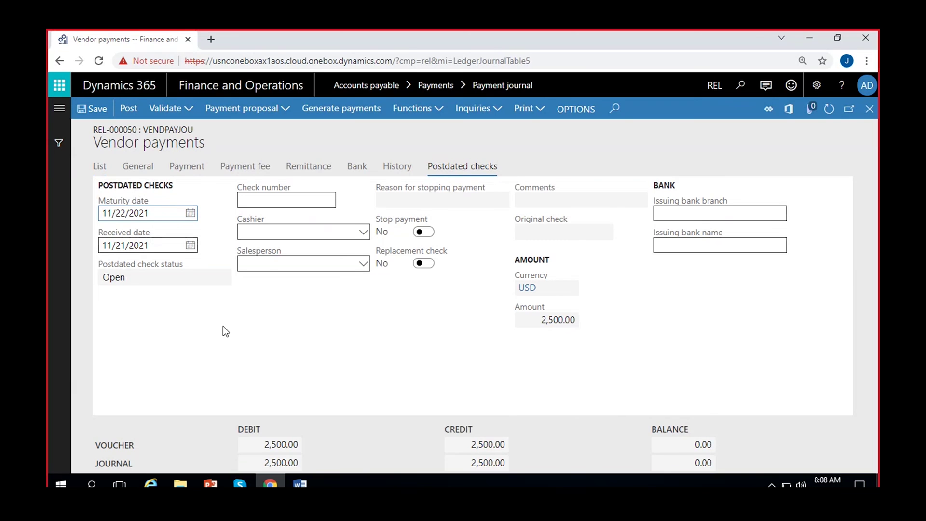
{"action": "left_click", "coordinate": [191, 212]}
{"action": "left_click", "coordinate": [158, 355]}
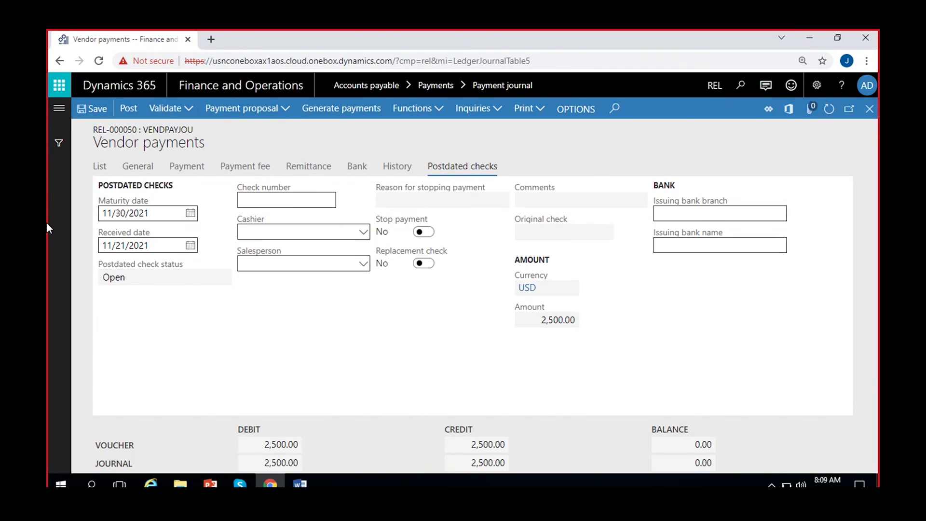
{"action": "left_click", "coordinate": [99, 169]}
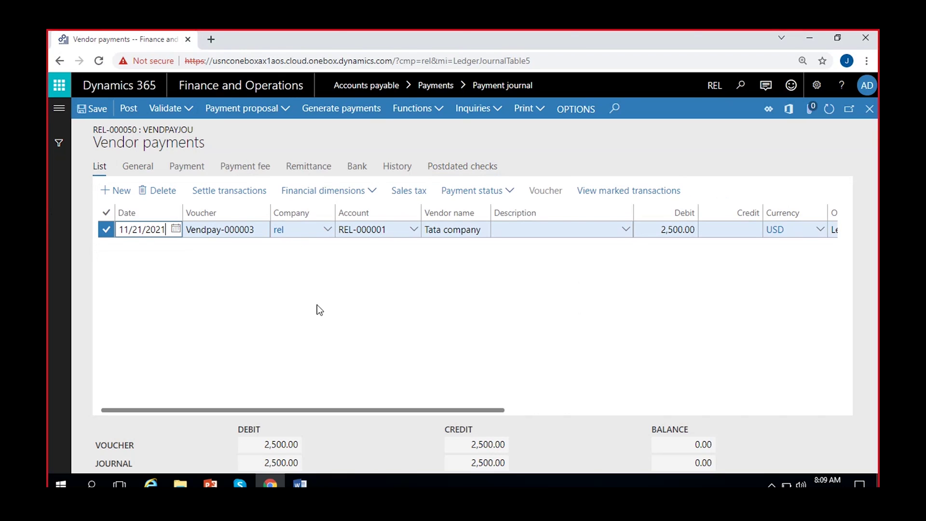
Step: Generate the payment in the Check export format from the ICICI bank account, with Screen as the document's print destination, and dismiss the resulting messages
{"action": "left_click", "coordinate": [339, 112]}
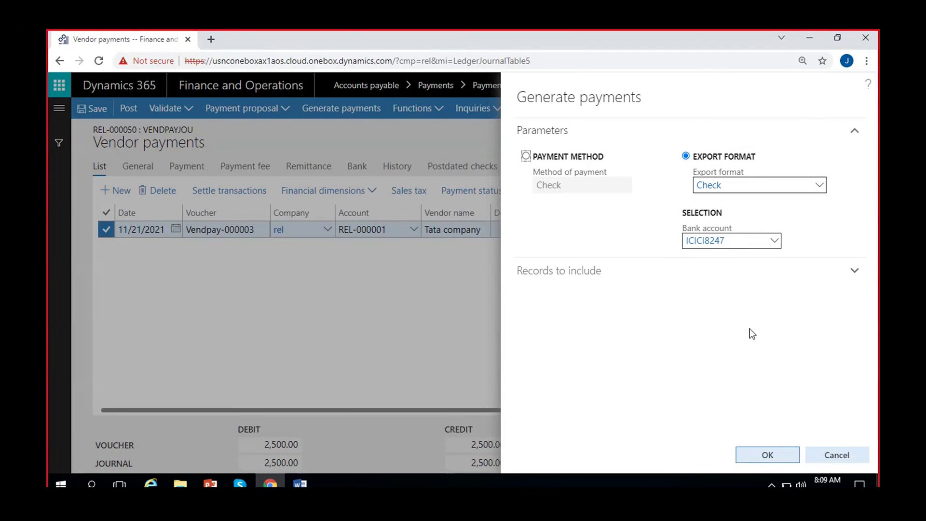
{"action": "left_click", "coordinate": [762, 456]}
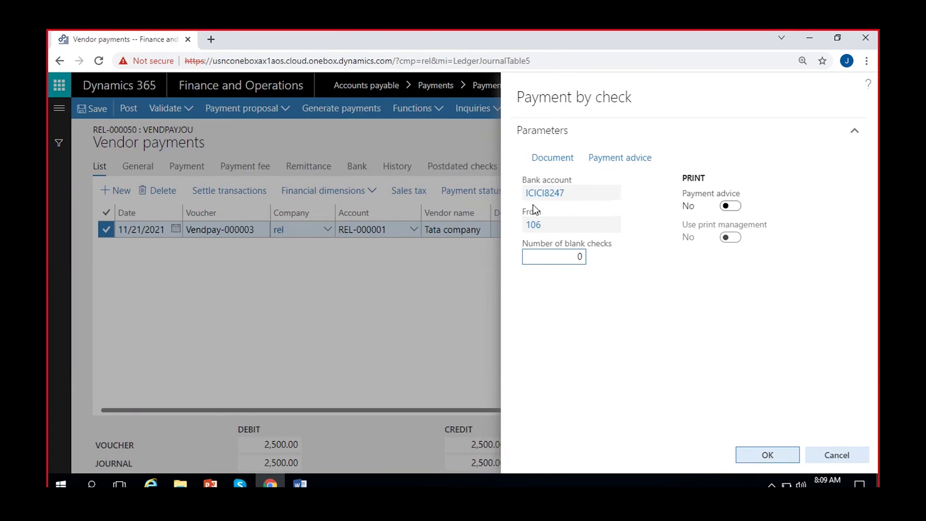
{"action": "left_click", "coordinate": [559, 158]}
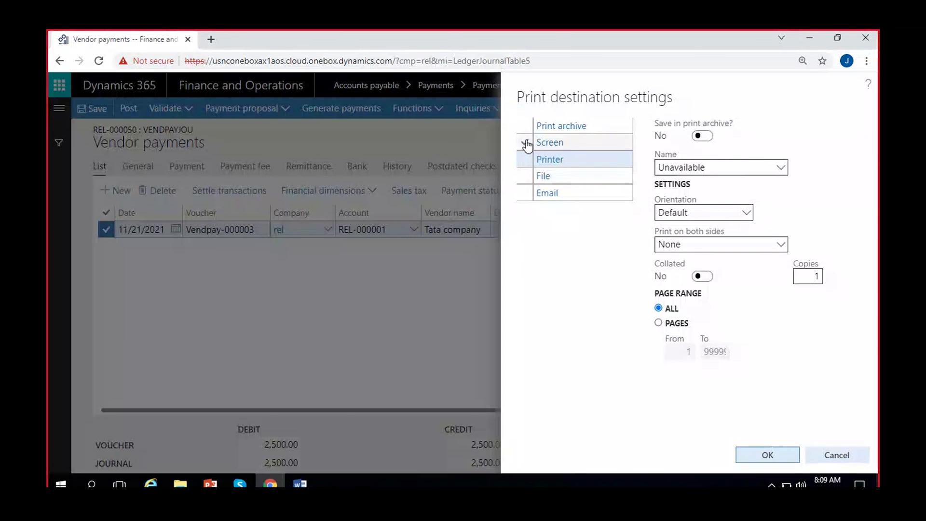
{"action": "left_click", "coordinate": [526, 142]}
{"action": "left_click", "coordinate": [767, 456]}
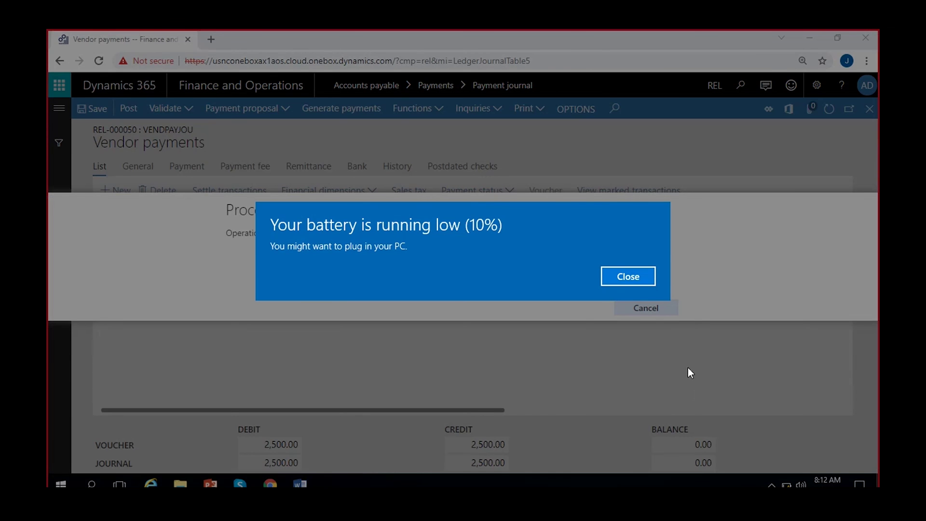
{"action": "left_click", "coordinate": [638, 276]}
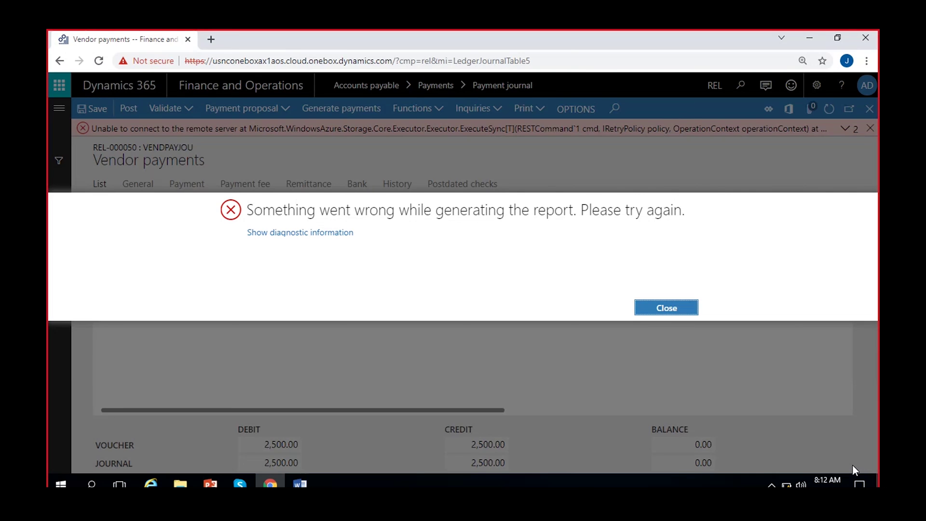
{"action": "left_click", "coordinate": [686, 308]}
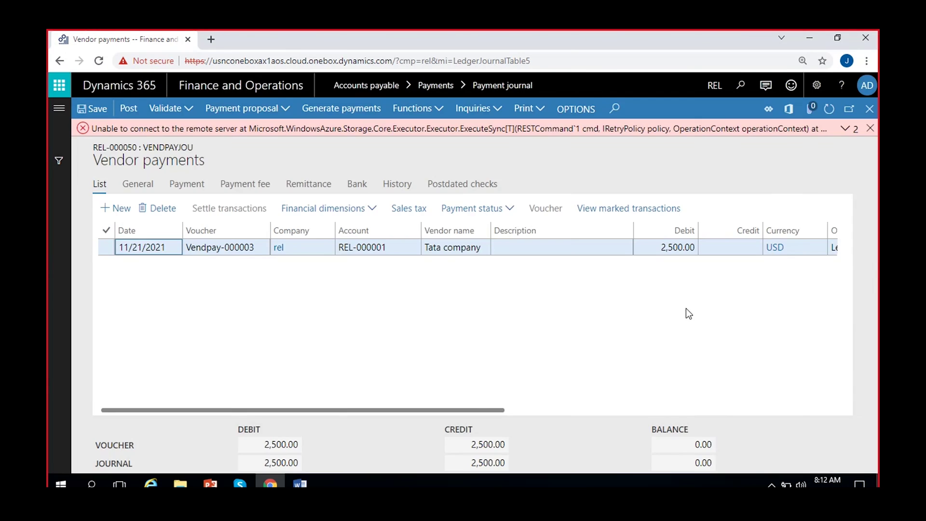
{"action": "left_click", "coordinate": [844, 129]}
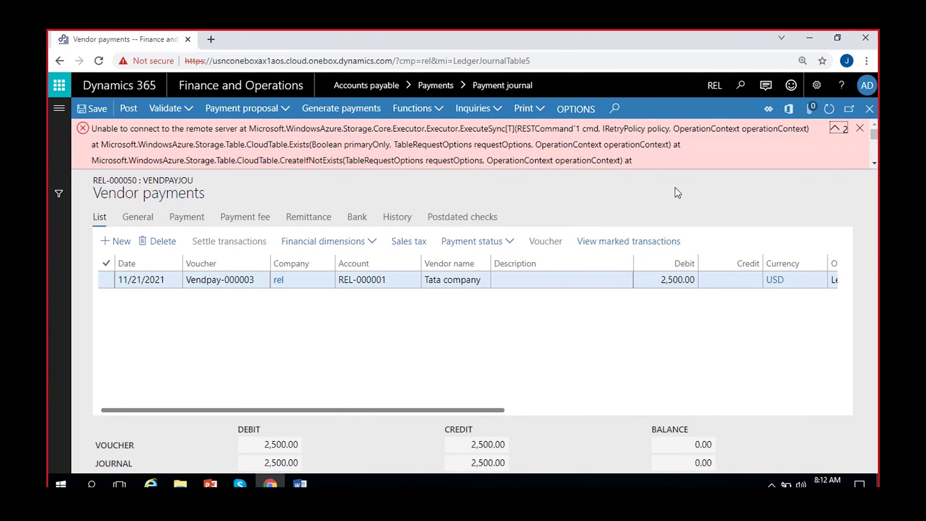
{"action": "left_click", "coordinate": [860, 128]}
Step: Examine the payment status and check number on the generated payment line
{"action": "scroll", "coordinate": [566, 347], "scroll_direction": "right", "scroll_amount": 5}
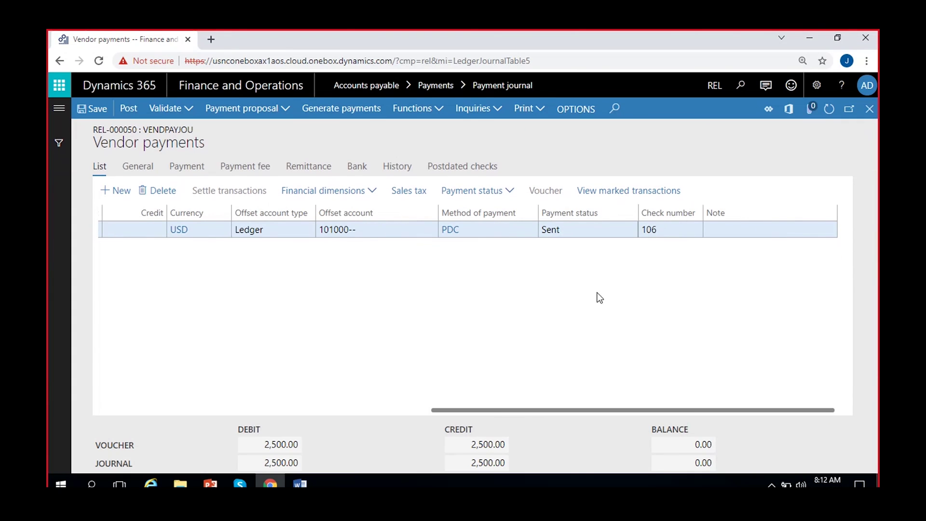
{"action": "left_click", "coordinate": [664, 229]}
{"action": "left_click", "coordinate": [571, 232]}
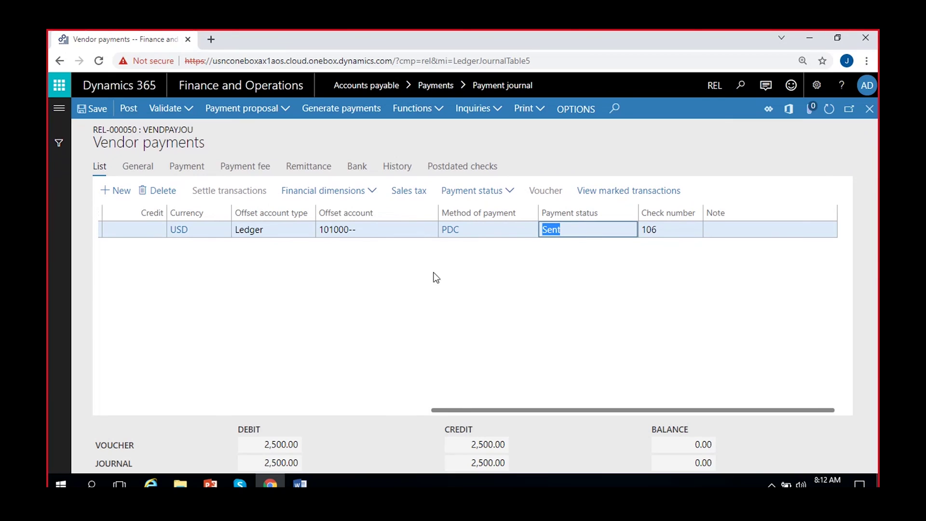
{"action": "left_click", "coordinate": [574, 230]}
{"action": "left_click_drag", "start_coordinate": [589, 233], "coordinate": [537, 240]}
{"action": "left_click", "coordinate": [664, 233]}
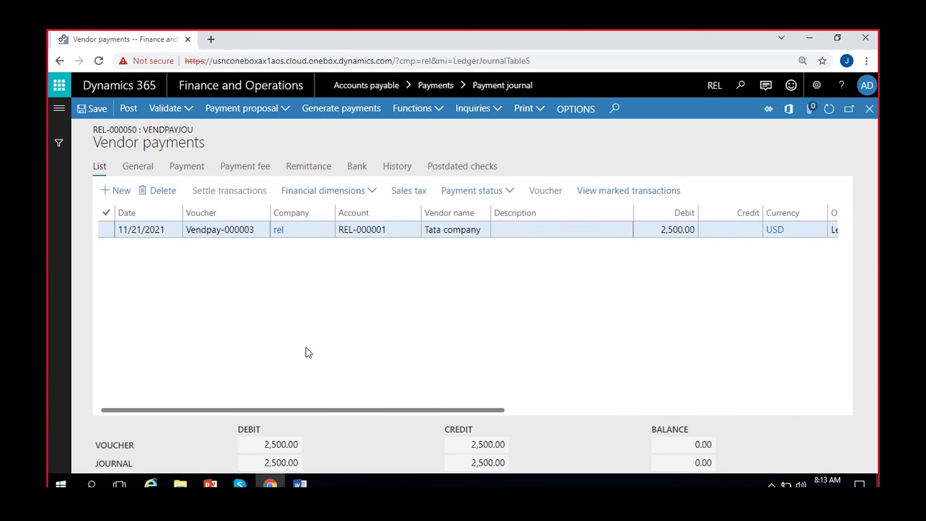
Step: Validate and post the vendor payment journal, and dismiss the completion messages
{"action": "left_click", "coordinate": [162, 112]}
{"action": "left_click", "coordinate": [164, 130]}
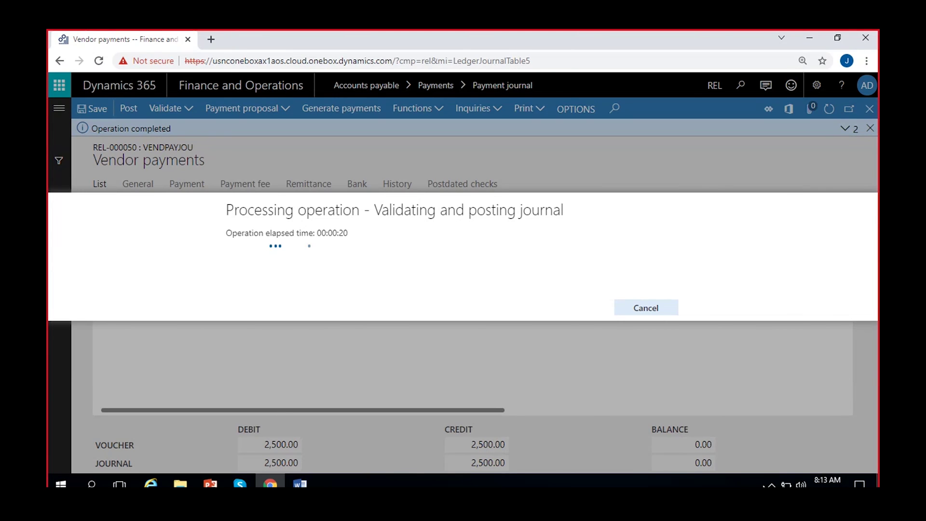
{"action": "left_click", "coordinate": [772, 485]}
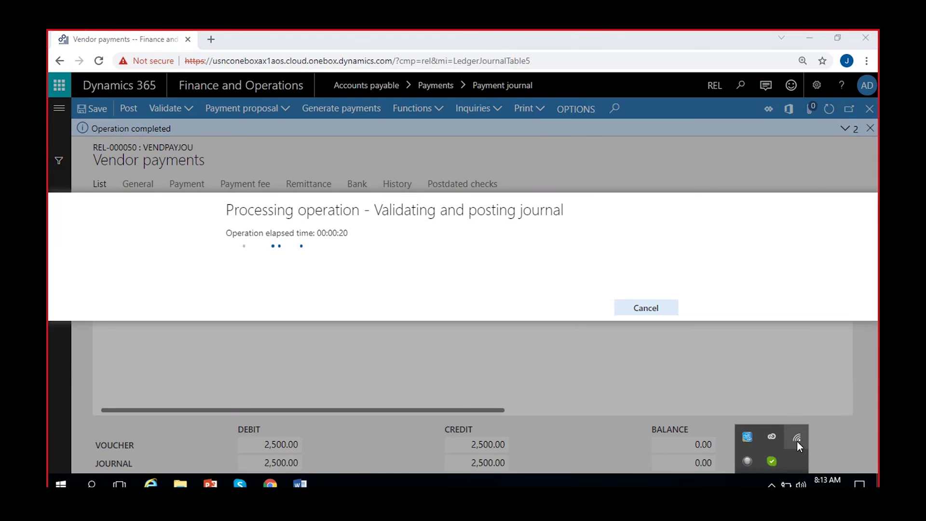
{"action": "left_click", "coordinate": [797, 441]}
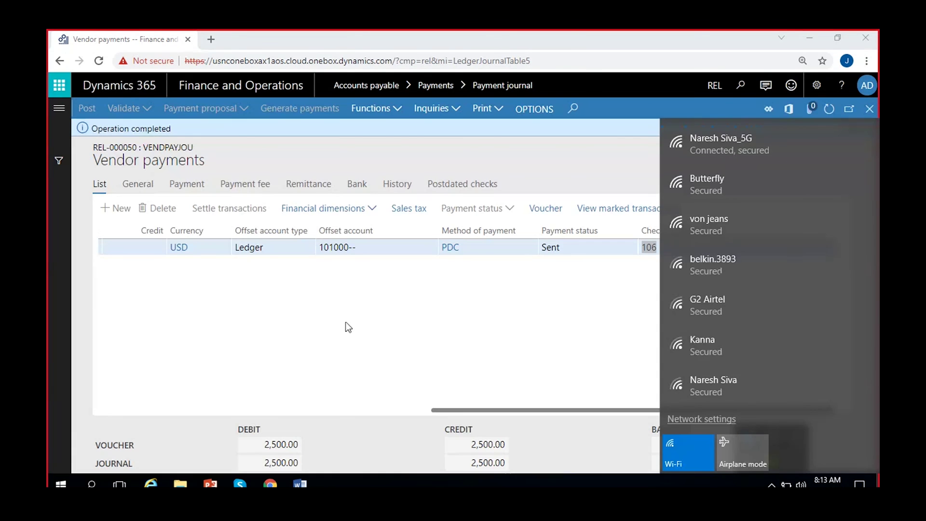
{"action": "left_click", "coordinate": [345, 323]}
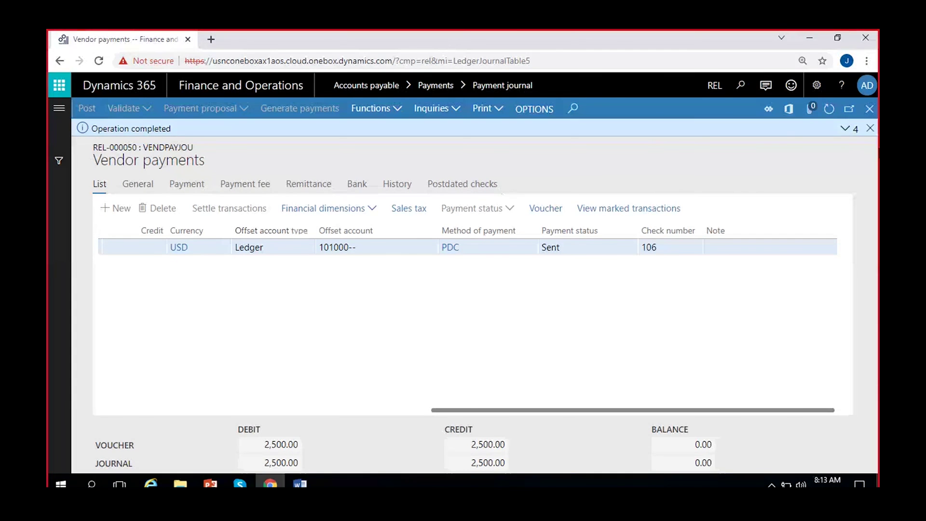
{"action": "left_click", "coordinate": [869, 128]}
Step: Open the posted payment's voucher transactions and examine the ledger accounts and amounts
{"action": "scroll", "coordinate": [207, 325], "scroll_direction": "left", "scroll_amount": 10}
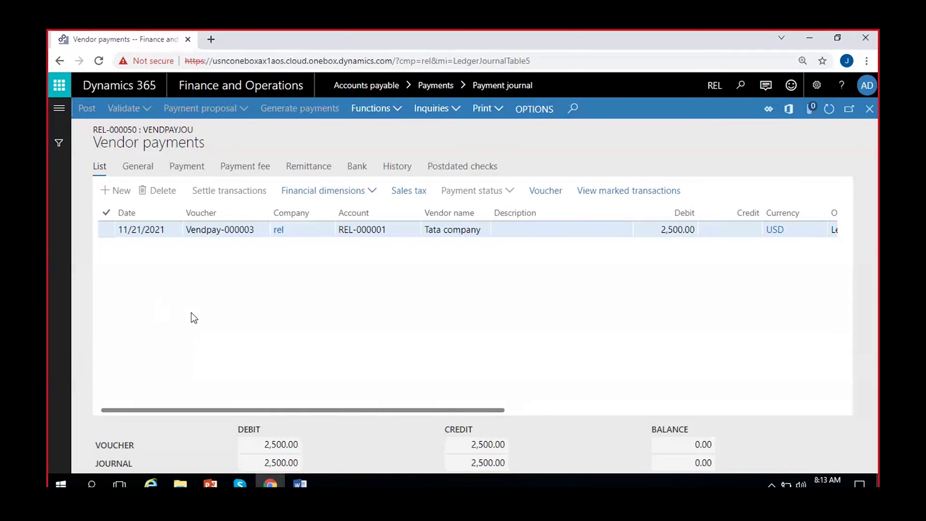
{"action": "scroll", "coordinate": [288, 302], "scroll_direction": "right", "scroll_amount": 10}
{"action": "scroll", "coordinate": [288, 303], "scroll_direction": "left", "scroll_amount": 10}
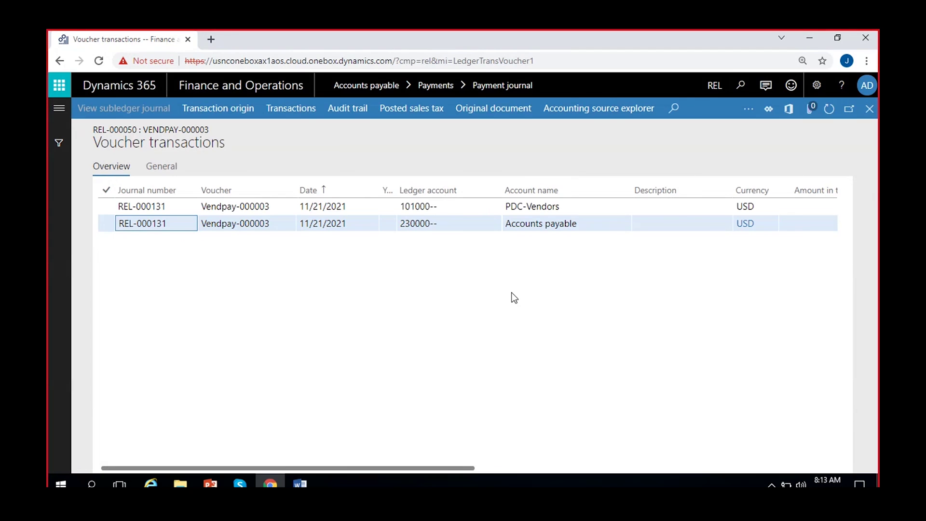
{"action": "scroll", "coordinate": [557, 277], "scroll_direction": "right", "scroll_amount": 3}
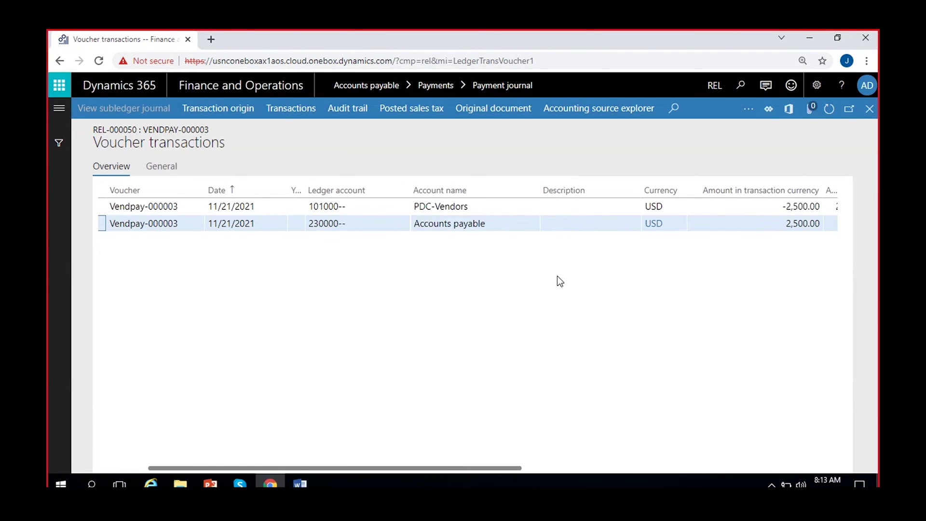
{"action": "left_click", "coordinate": [695, 224]}
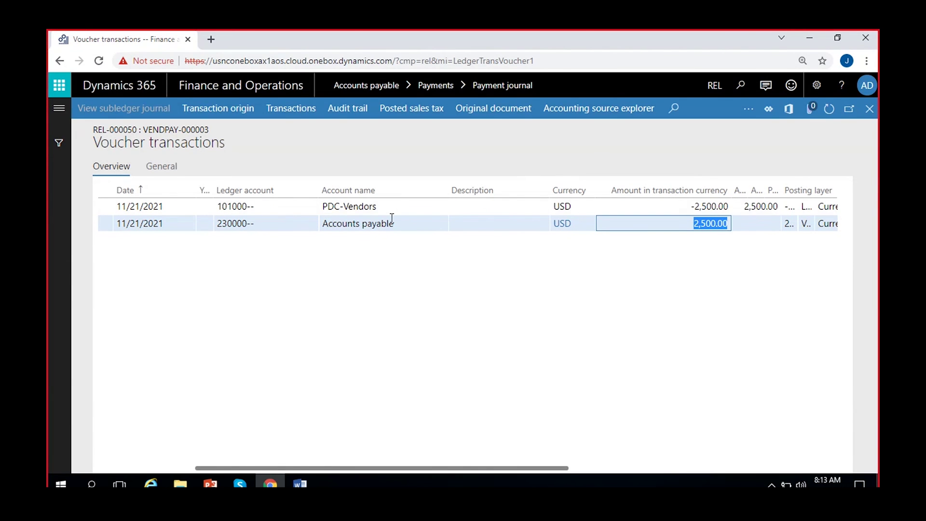
Step: Review the PDC-Vendors voucher entry and its transaction amount, and close the voucher transactions
{"action": "left_click", "coordinate": [391, 206]}
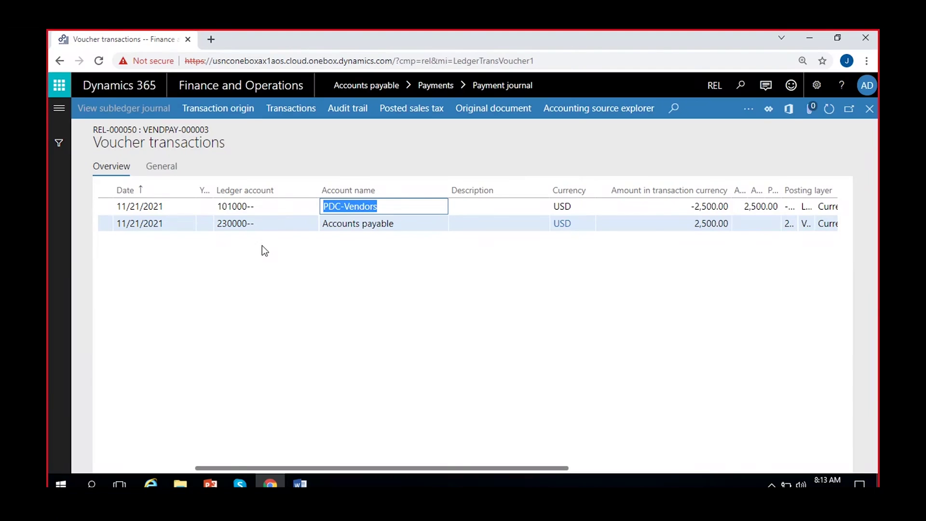
{"action": "left_click", "coordinate": [691, 204]}
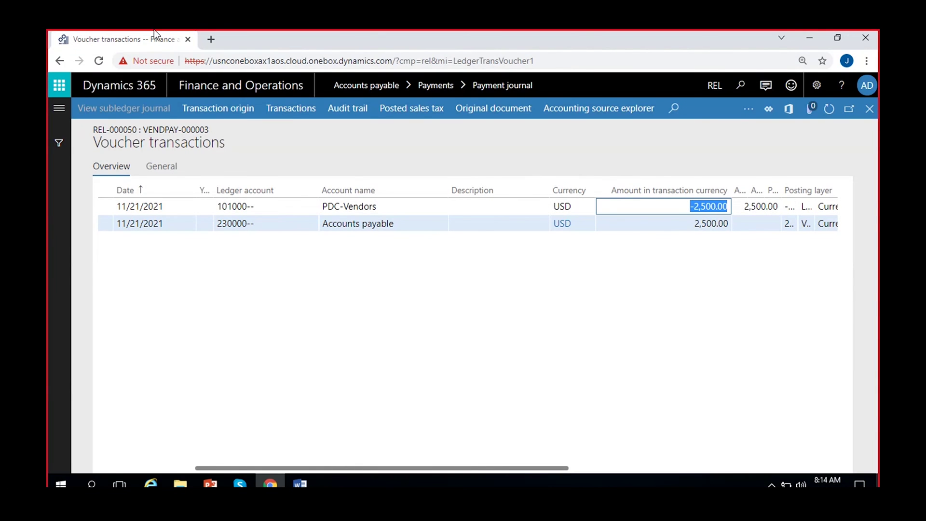
{"action": "right_click", "coordinate": [143, 38]}
{"action": "left_click", "coordinate": [614, 326]}
{"action": "left_click", "coordinate": [874, 111]}
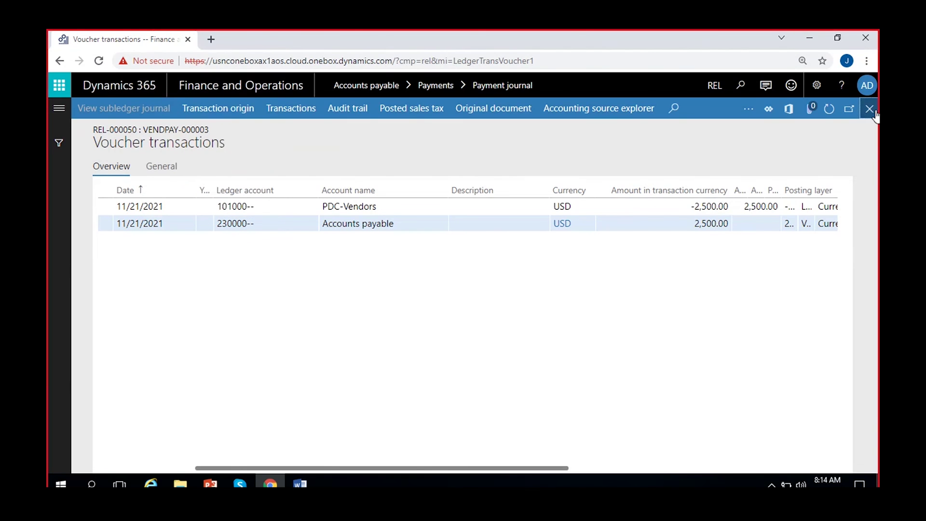
Step: Duplicate the vendor payments page in a second browser tab and open the Cash and bank management Checks list under Payment reversals there
{"action": "right_click", "coordinate": [132, 39]}
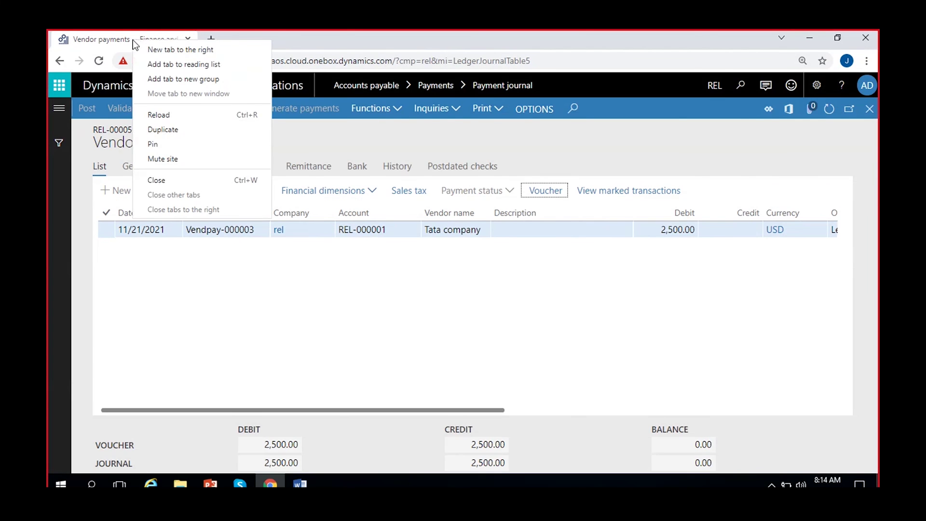
{"action": "left_click", "coordinate": [175, 133]}
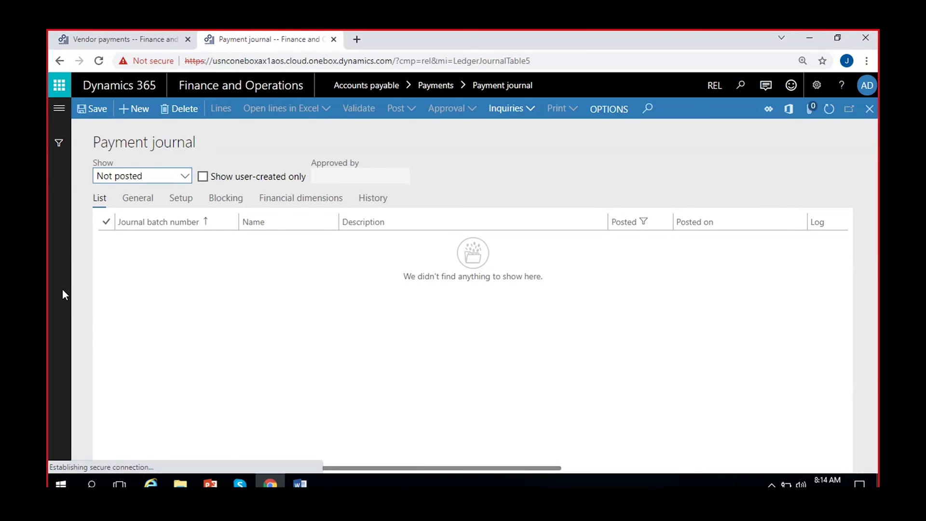
{"action": "left_click", "coordinate": [59, 108]}
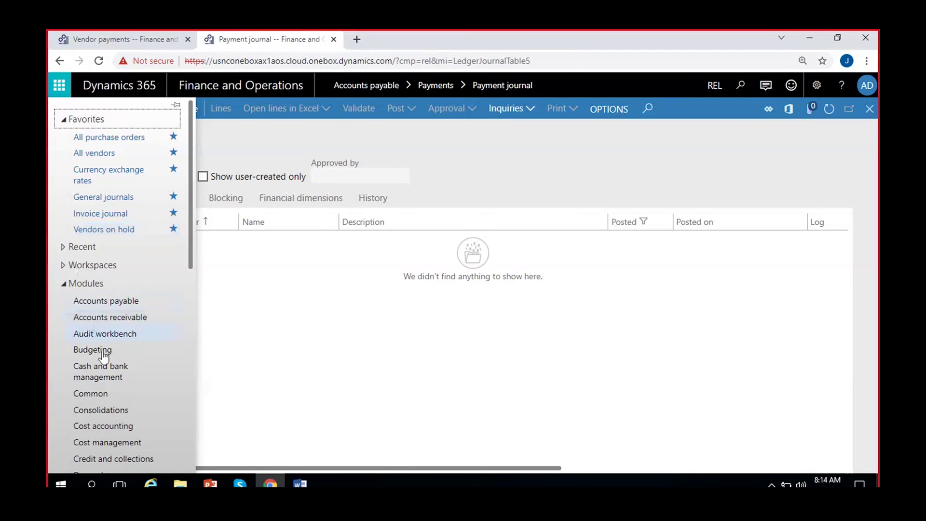
{"action": "scroll", "coordinate": [107, 392], "scroll_direction": "down", "scroll_amount": 3}
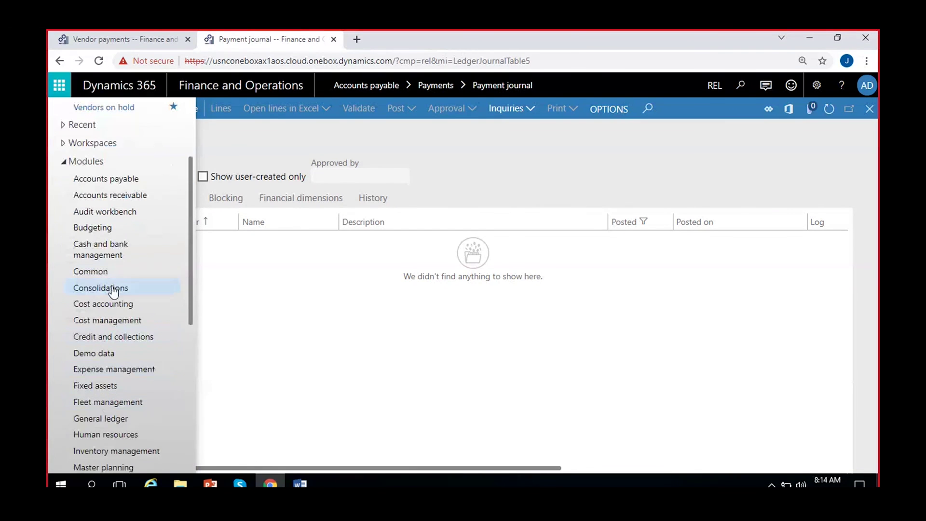
{"action": "left_click", "coordinate": [102, 259]}
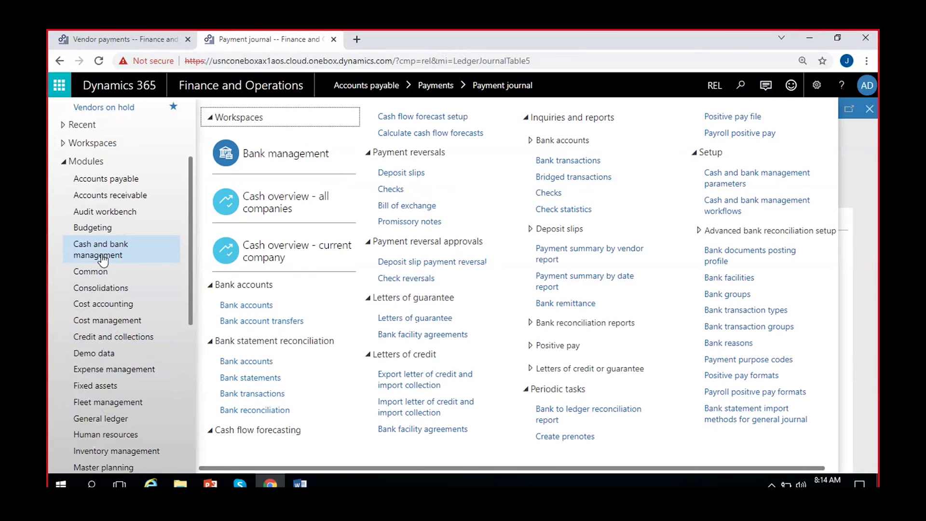
{"action": "left_click", "coordinate": [405, 191]}
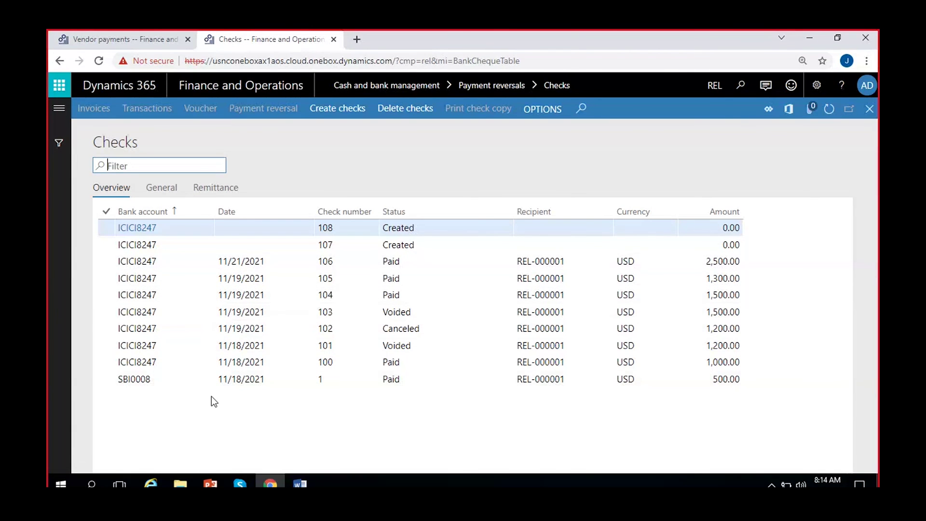
Step: Open the voucher transactions of check 106, examine the ledger accounts and amounts, and return to the Checks list
{"action": "left_click", "coordinate": [350, 263]}
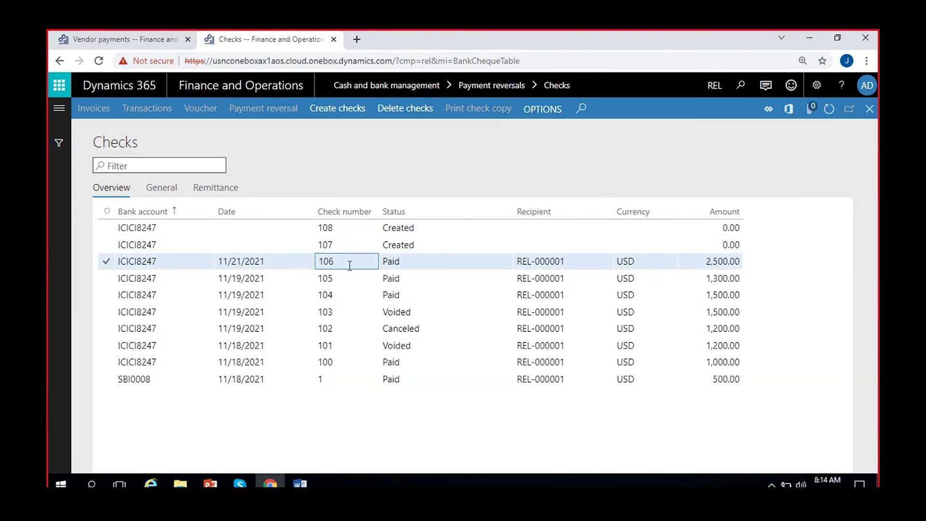
{"action": "left_click", "coordinate": [392, 263]}
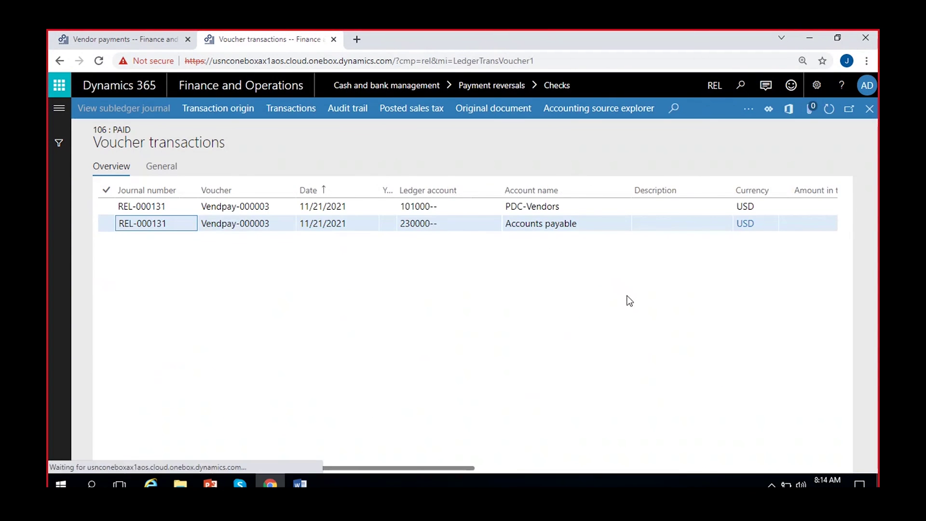
{"action": "scroll", "coordinate": [632, 294], "scroll_direction": "right", "scroll_amount": 5}
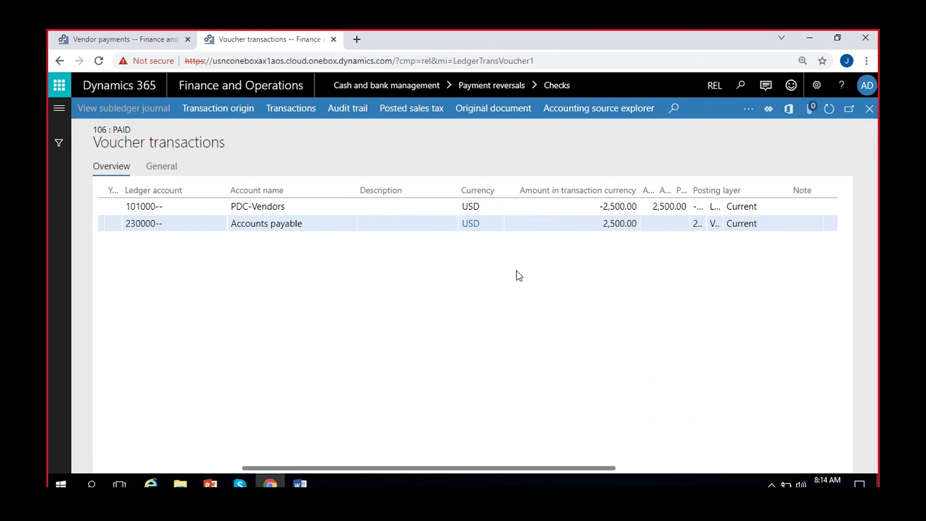
{"action": "left_click", "coordinate": [869, 109]}
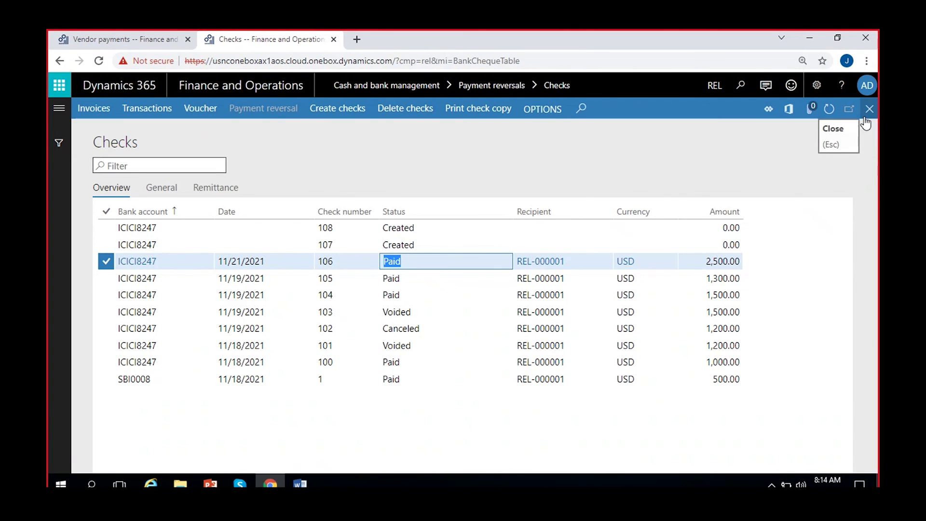
Step: Open the bank transactions of the ICICI current account from the Cash and bank management bank accounts
{"action": "left_click", "coordinate": [51, 110]}
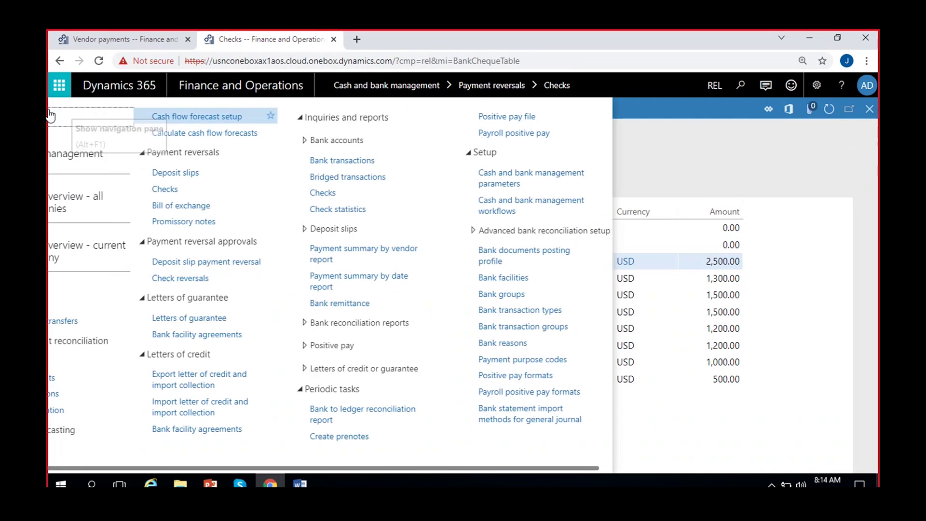
{"action": "left_click", "coordinate": [244, 306]}
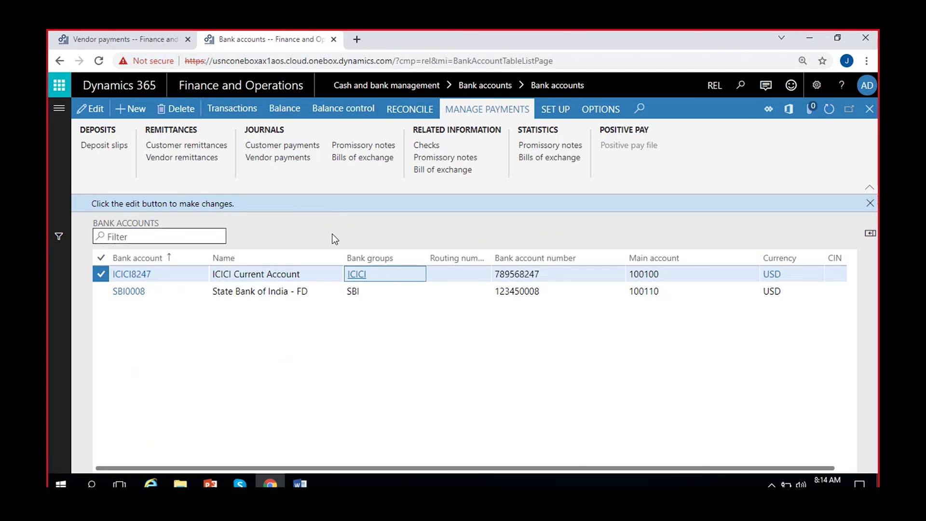
{"action": "left_click", "coordinate": [233, 115]}
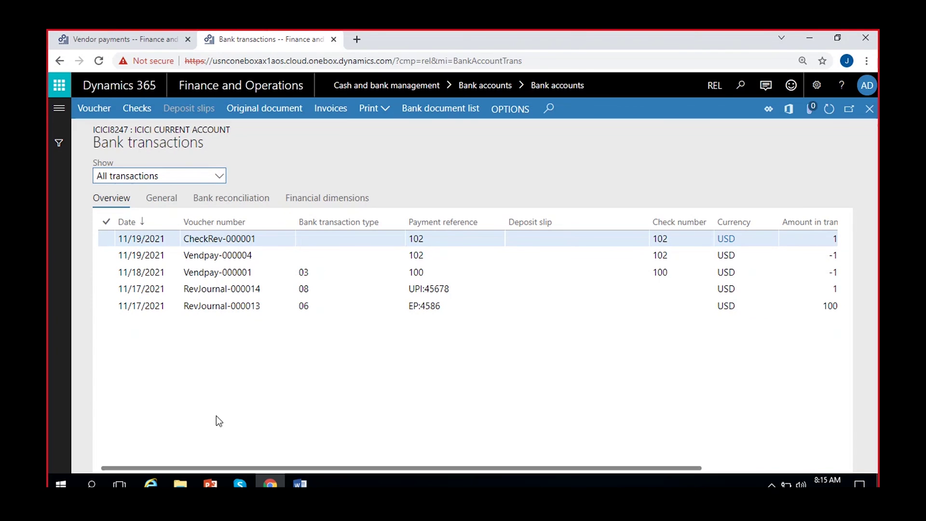
Step: Compare the posted vendor payment's offset account with the transactions recorded on the ICICI bank account
{"action": "left_click", "coordinate": [117, 42]}
{"action": "scroll", "coordinate": [472, 272], "scroll_direction": "right", "scroll_amount": 5}
{"action": "scroll", "coordinate": [472, 272], "scroll_direction": "left", "scroll_amount": 5}
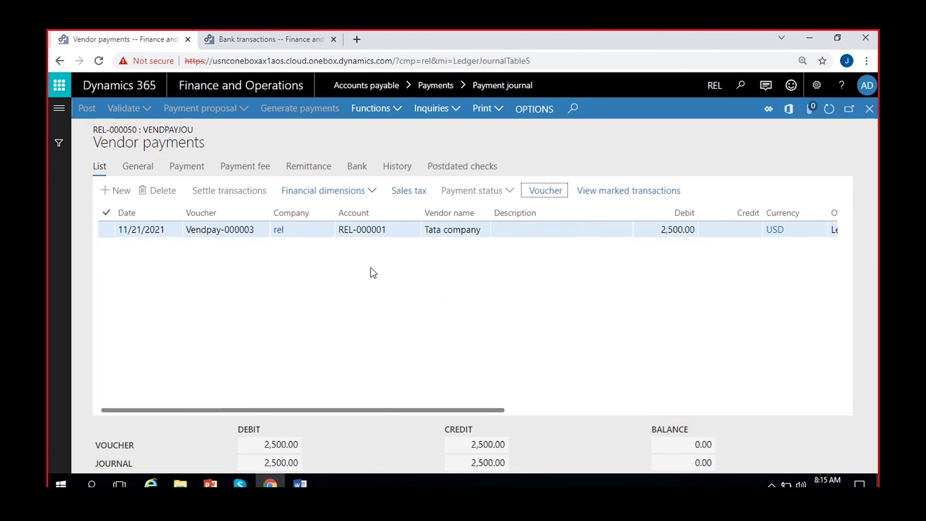
{"action": "scroll", "coordinate": [463, 284], "scroll_direction": "right", "scroll_amount": 5}
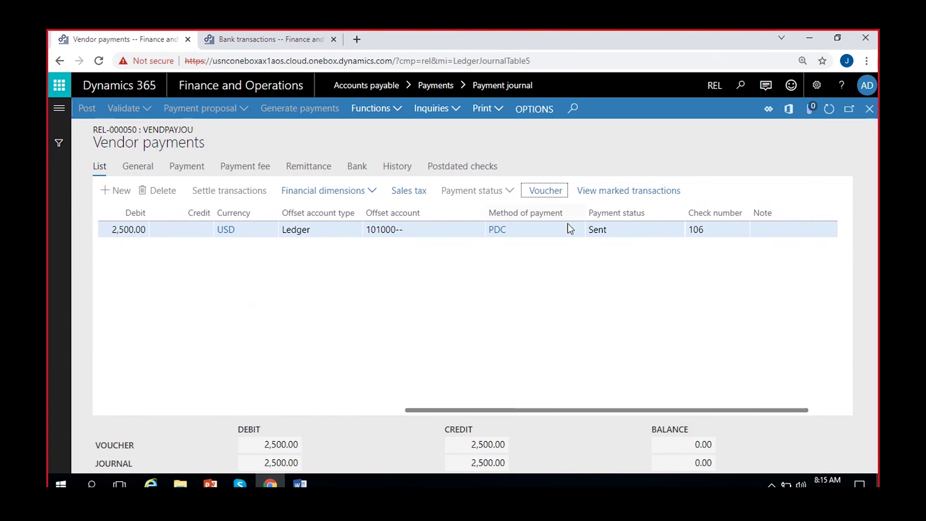
{"action": "left_click", "coordinate": [395, 236]}
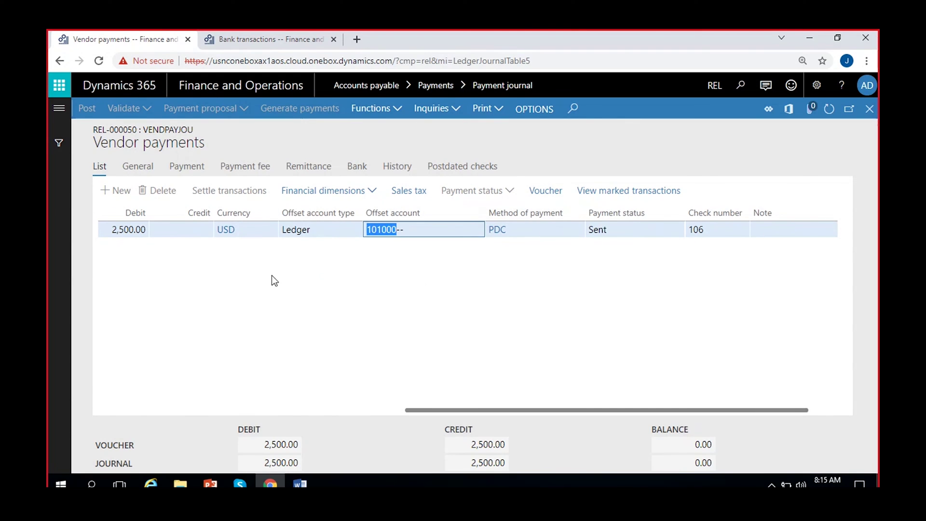
{"action": "left_click", "coordinate": [317, 326]}
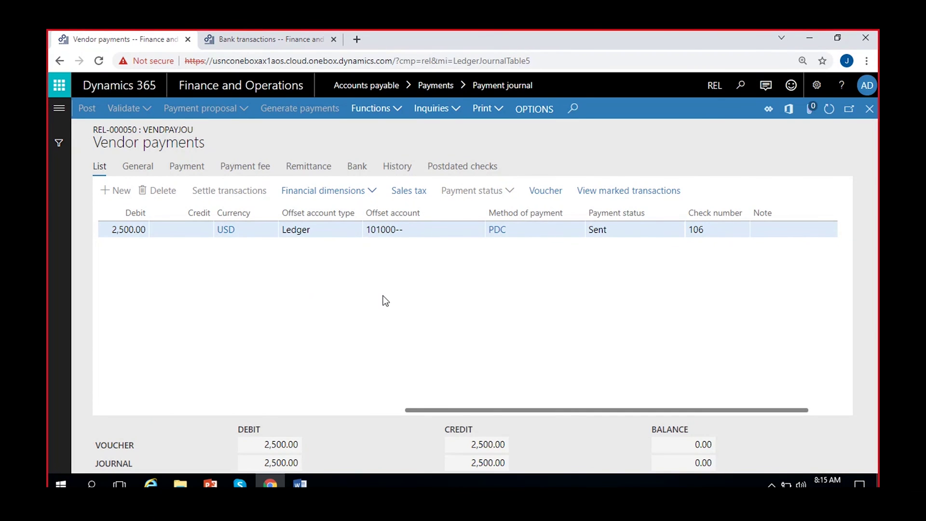
{"action": "left_click", "coordinate": [267, 36]}
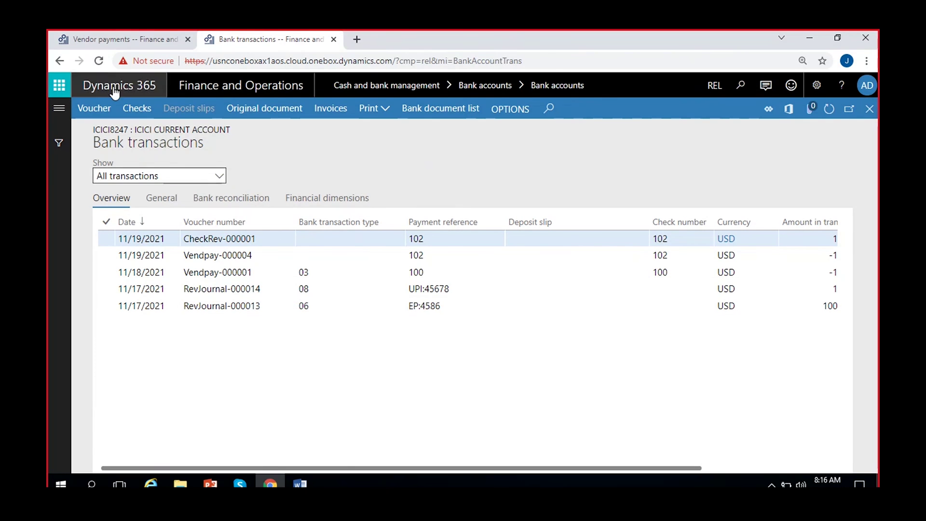
{"action": "left_click", "coordinate": [105, 40]}
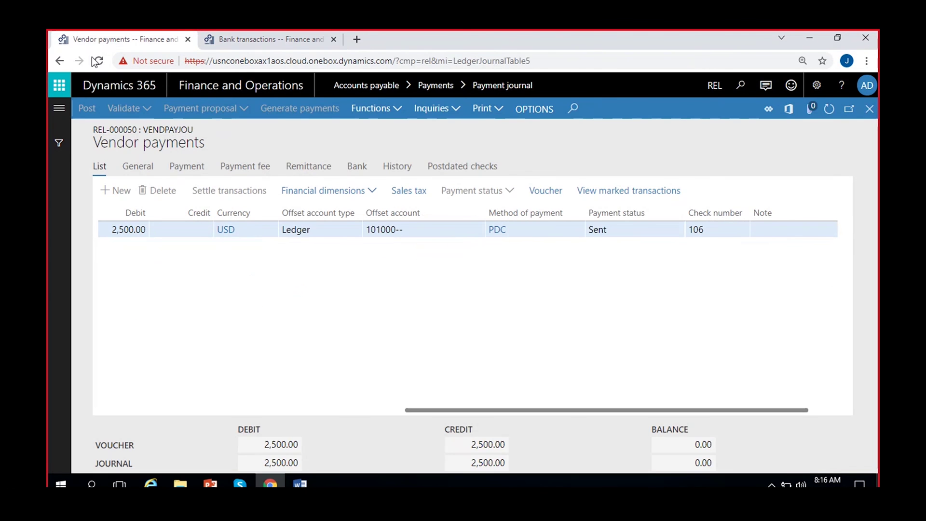
Step: Open Accounts payable's Vendor postdated checks and examine the amount and maturity date of the check from journal REL-000050
{"action": "left_click", "coordinate": [51, 109]}
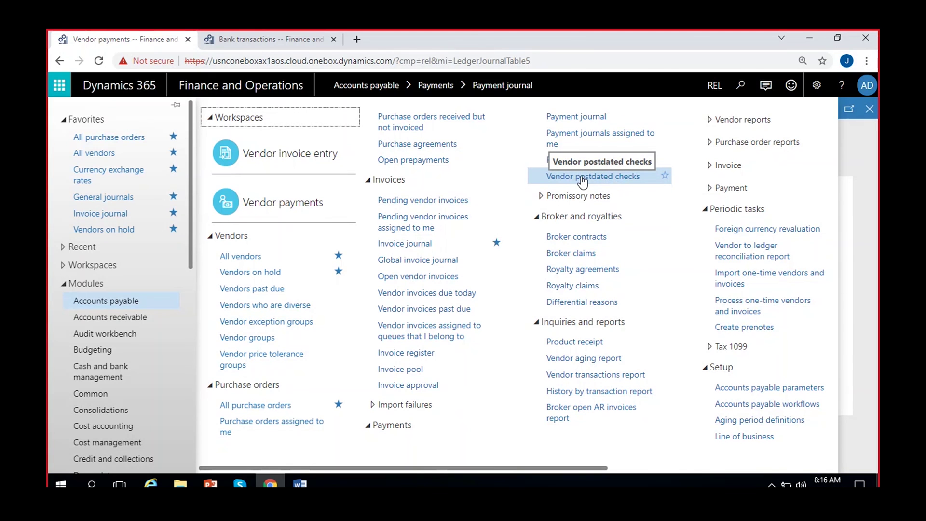
{"action": "left_click", "coordinate": [582, 179]}
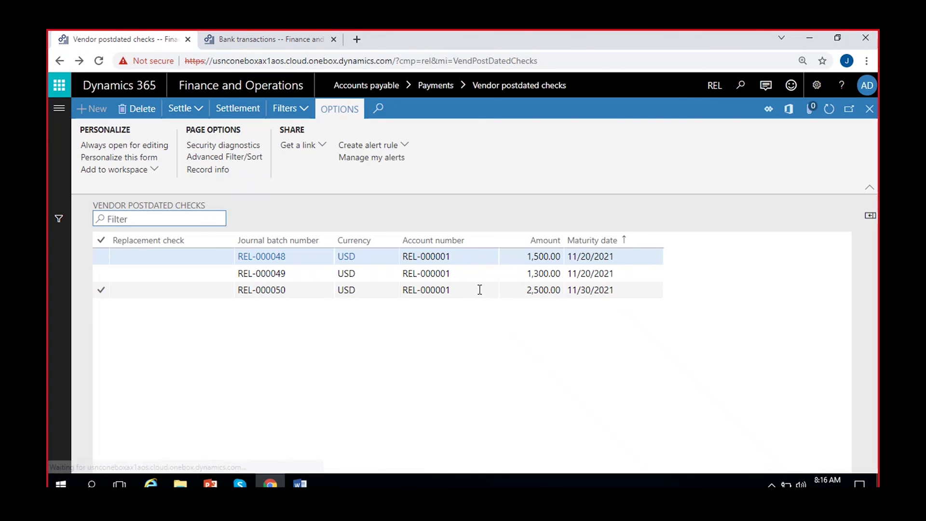
{"action": "left_click", "coordinate": [541, 290]}
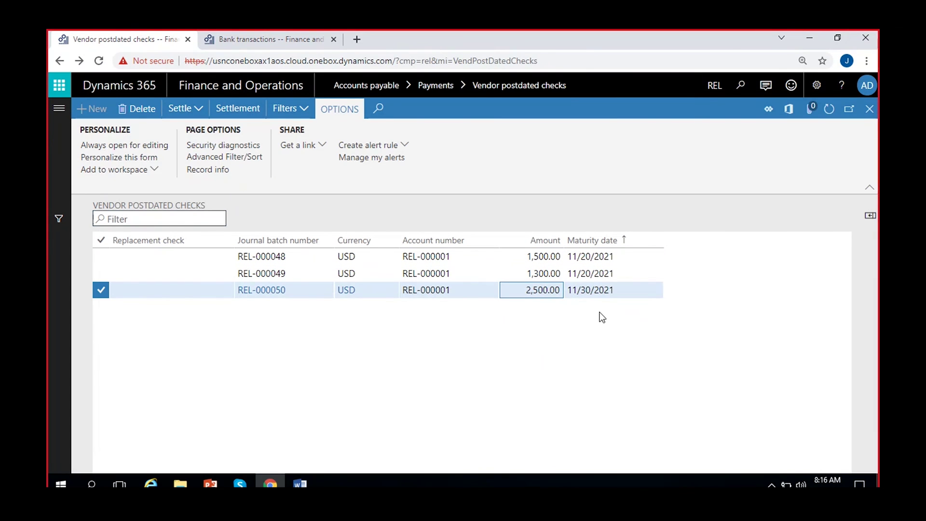
{"action": "left_click_drag", "start_coordinate": [617, 290], "coordinate": [560, 291]}
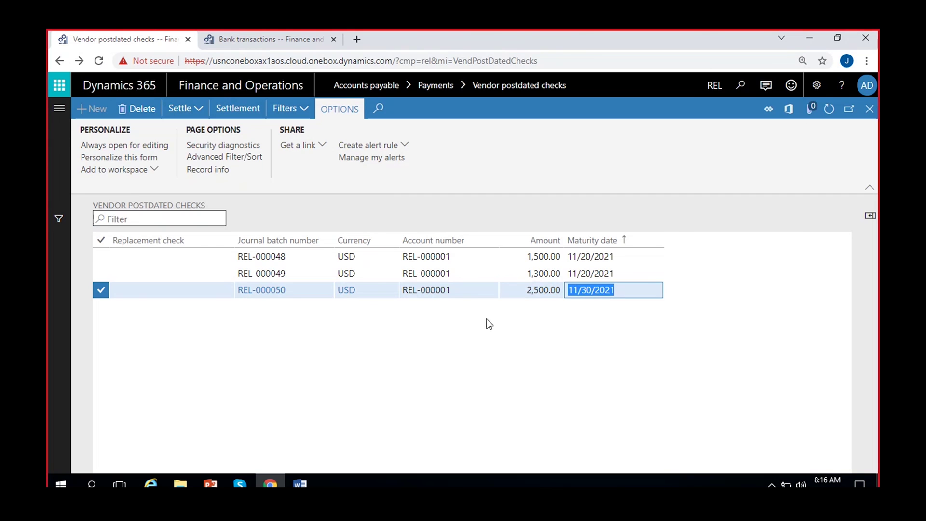
Step: Examine the amounts and maturity dates of the postdated checks from journals REL-000048 and REL-000049
{"action": "left_click", "coordinate": [545, 255]}
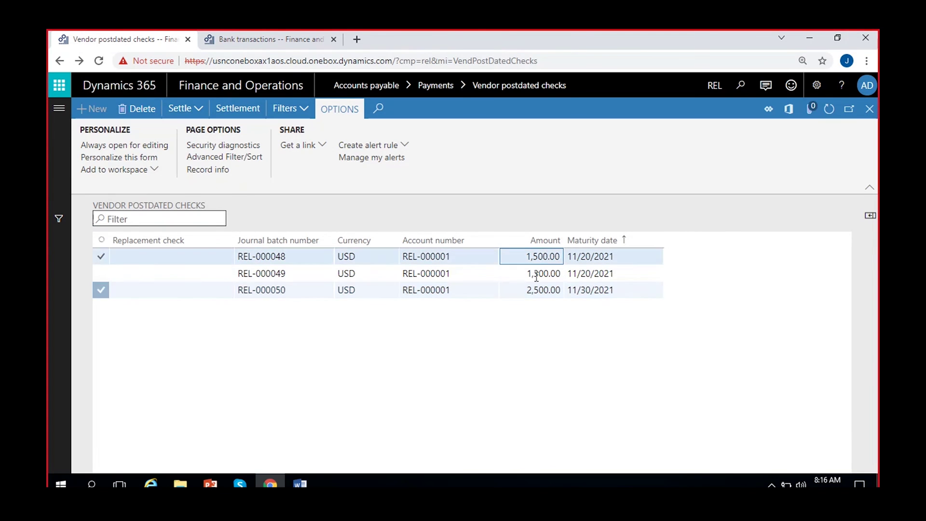
{"action": "left_click", "coordinate": [544, 273]}
{"action": "left_click", "coordinate": [620, 273]}
{"action": "left_click_drag", "start_coordinate": [620, 273], "coordinate": [522, 285]}
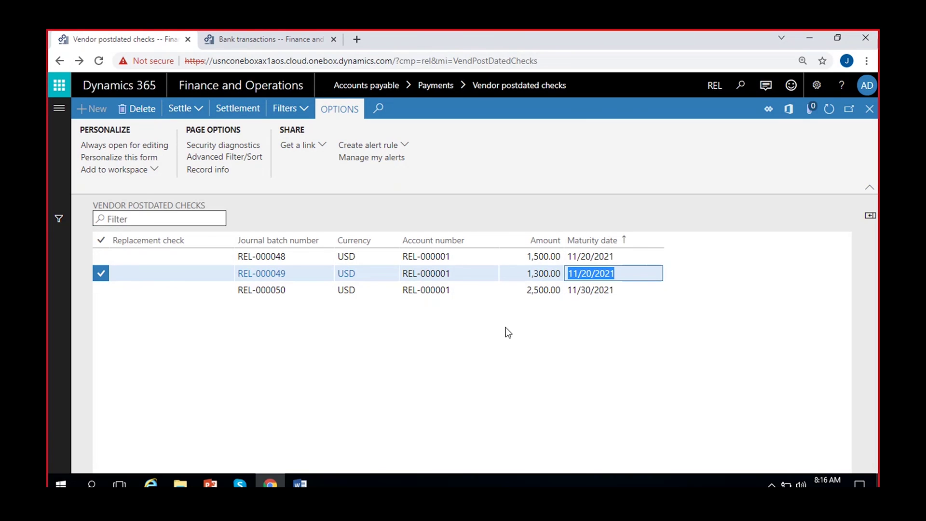
{"action": "left_click", "coordinate": [539, 273]}
Step: Settle the clearing entries for the 1,500.00 postdated check maturing 11/20/2021
{"action": "left_click", "coordinate": [540, 257]}
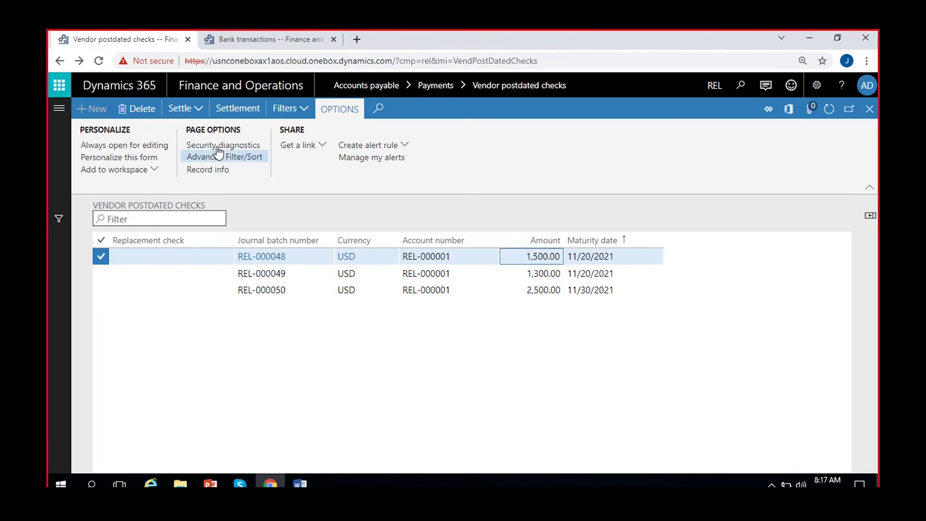
{"action": "left_click", "coordinate": [198, 113]}
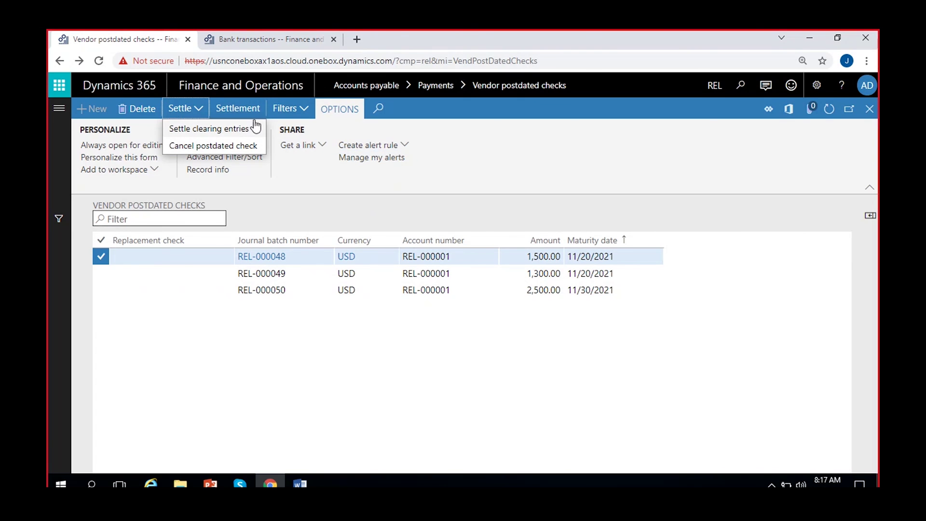
{"action": "left_click", "coordinate": [219, 131]}
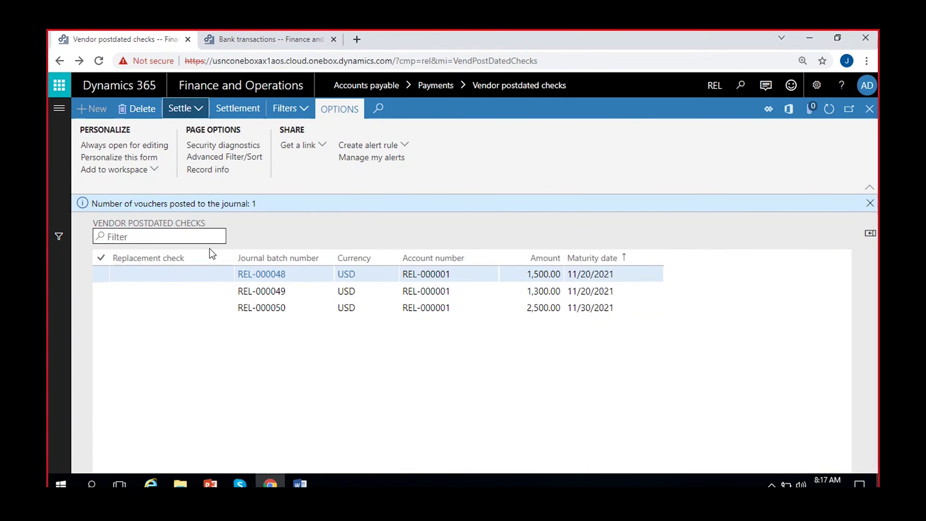
{"action": "left_click_drag", "start_coordinate": [92, 203], "coordinate": [262, 203]}
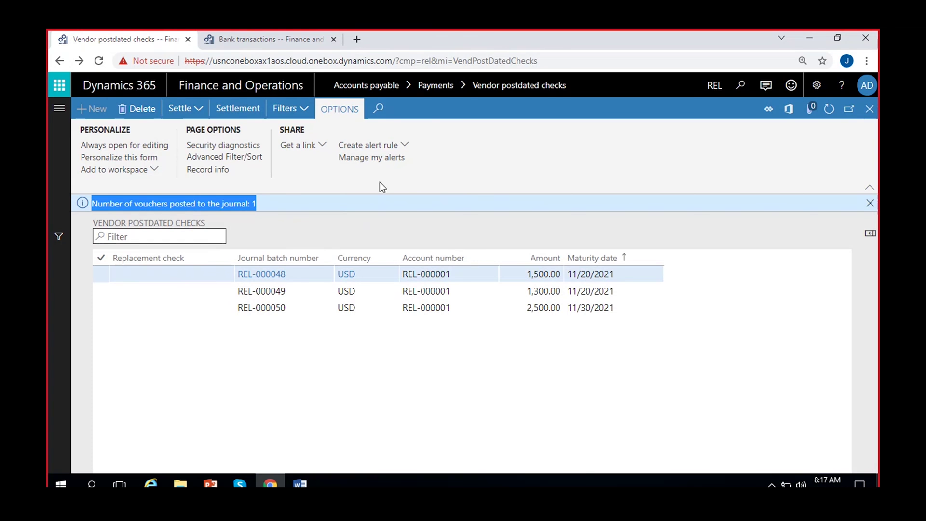
Step: Open the Cash and bank management parameters in the browser tab showing the bank transactions
{"action": "left_click", "coordinate": [278, 45]}
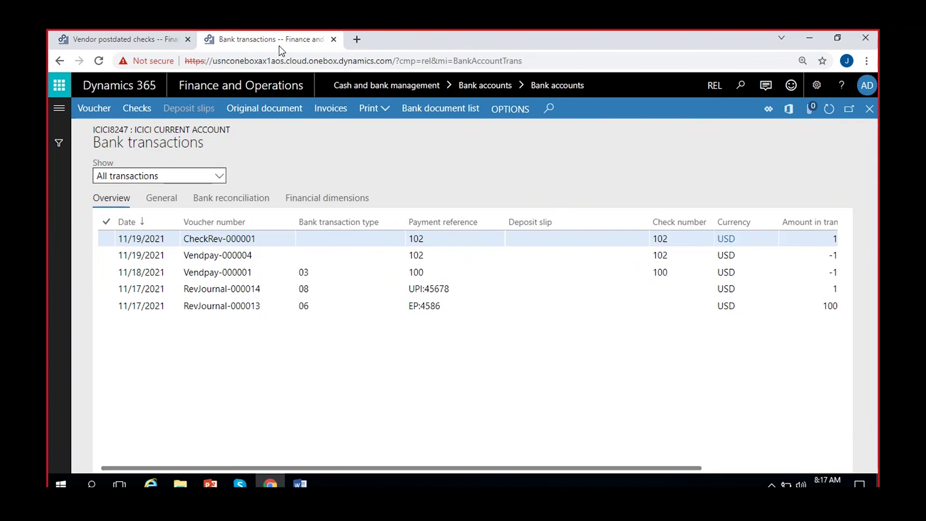
{"action": "left_click", "coordinate": [65, 113]}
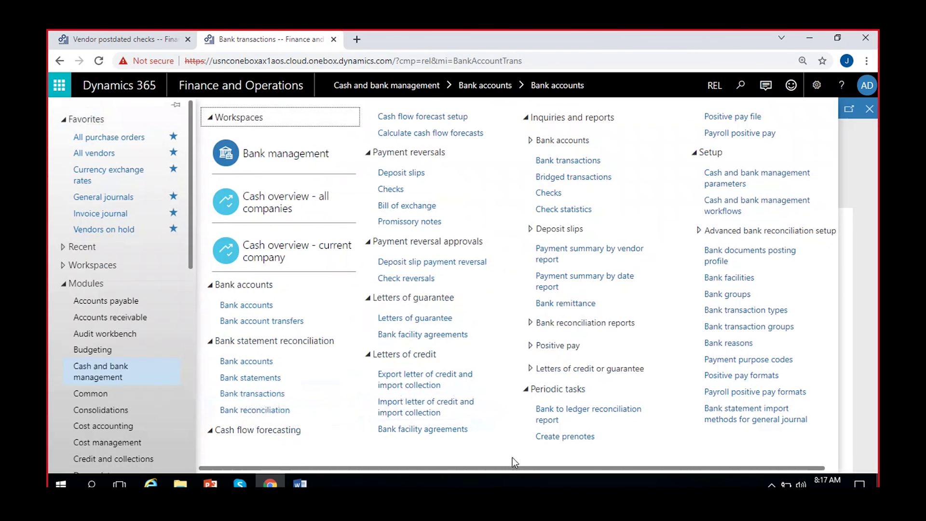
{"action": "left_click_drag", "start_coordinate": [516, 468], "coordinate": [584, 468]}
{"action": "left_click", "coordinate": [733, 185]}
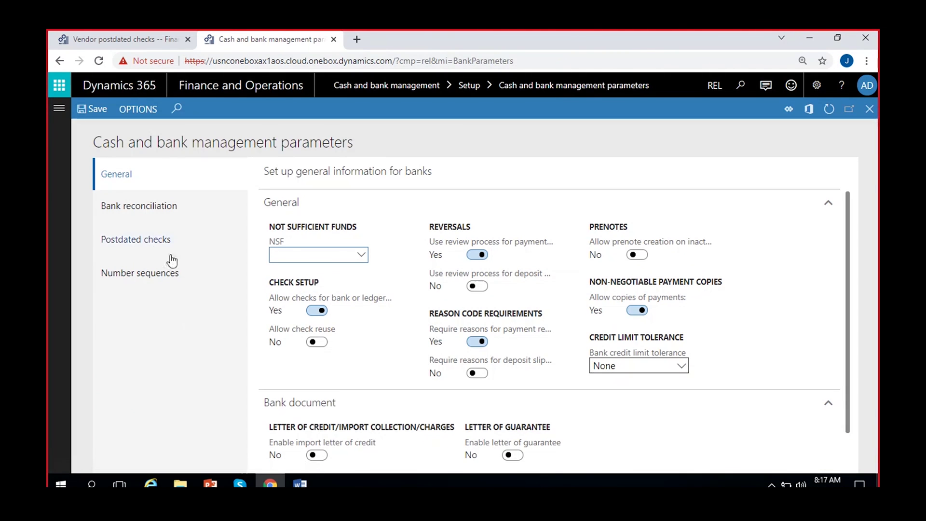
Step: Review the postdated checks parameters, and highlight the 30-Nov PDC and Bank entries in the Word notes
{"action": "left_click", "coordinate": [151, 240]}
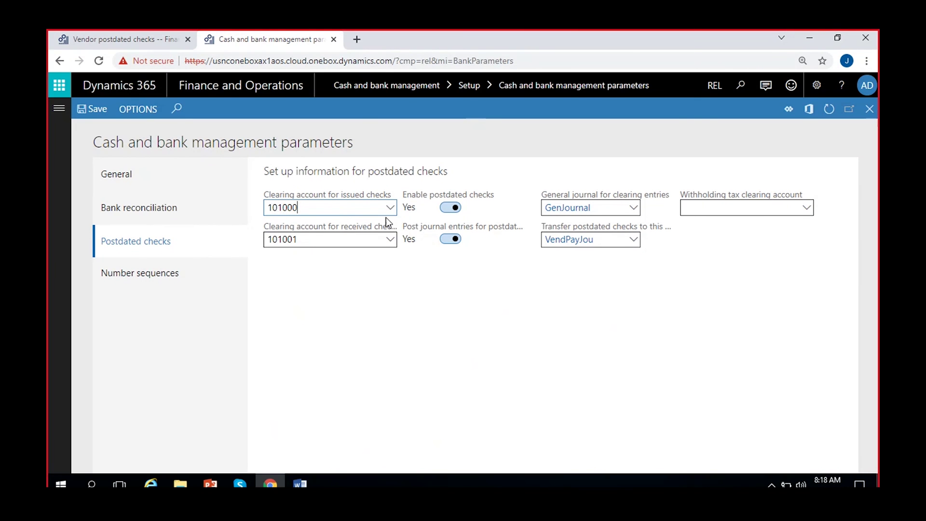
{"action": "left_click", "coordinate": [119, 39]}
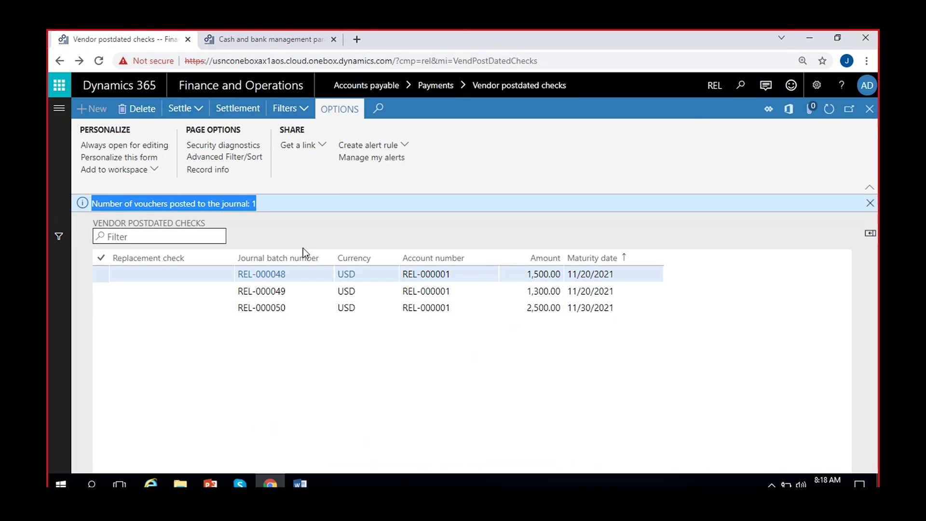
{"action": "left_click", "coordinate": [300, 483]}
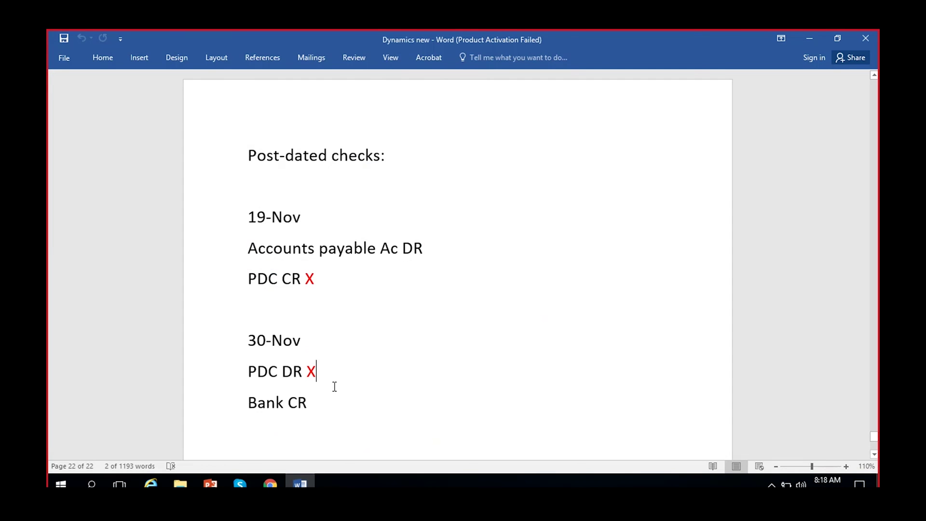
{"action": "scroll", "coordinate": [325, 358], "scroll_direction": "down", "scroll_amount": 1}
{"action": "left_click_drag", "start_coordinate": [256, 312], "coordinate": [239, 302]}
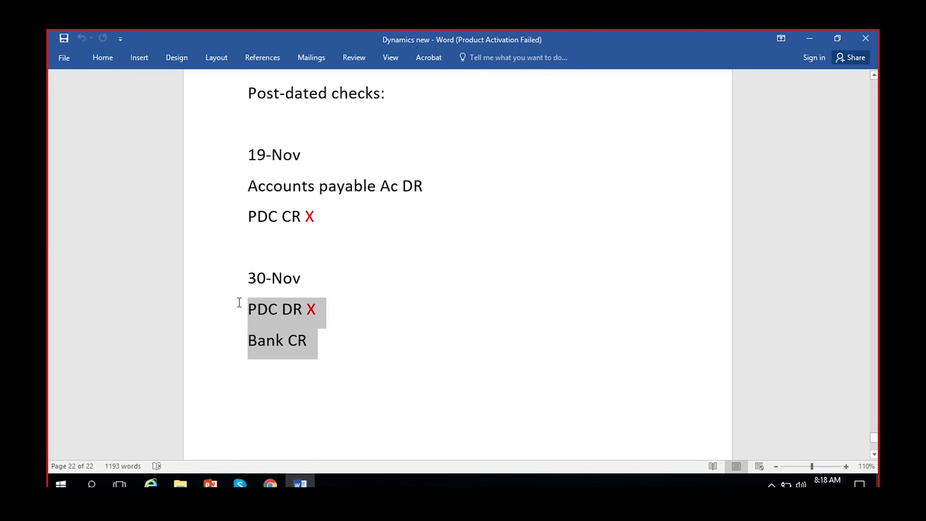
{"action": "left_click", "coordinate": [809, 42]}
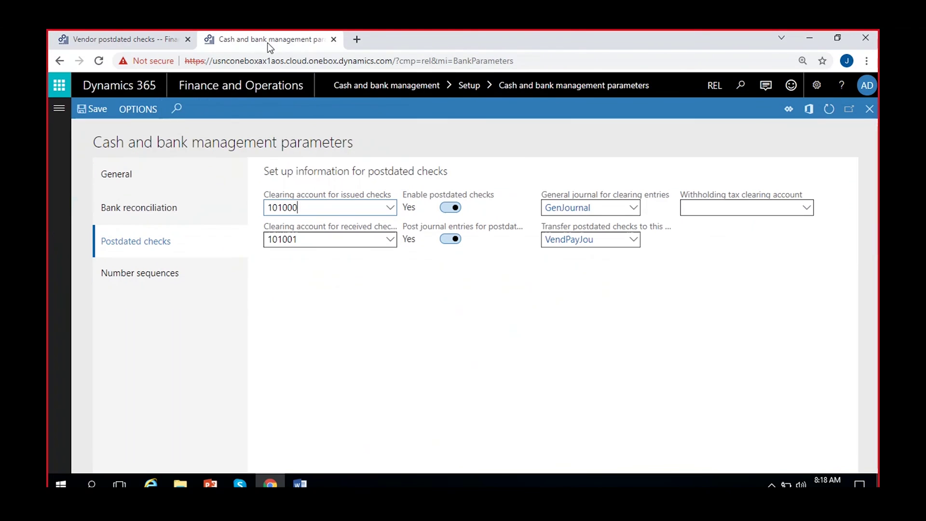
Step: Open the General ledger's General journals in the browser tab showing the bank parameters and show only Posted journals
{"action": "left_click", "coordinate": [269, 40]}
{"action": "left_click", "coordinate": [58, 109]}
{"action": "scroll", "coordinate": [123, 328], "scroll_direction": "down", "scroll_amount": 3}
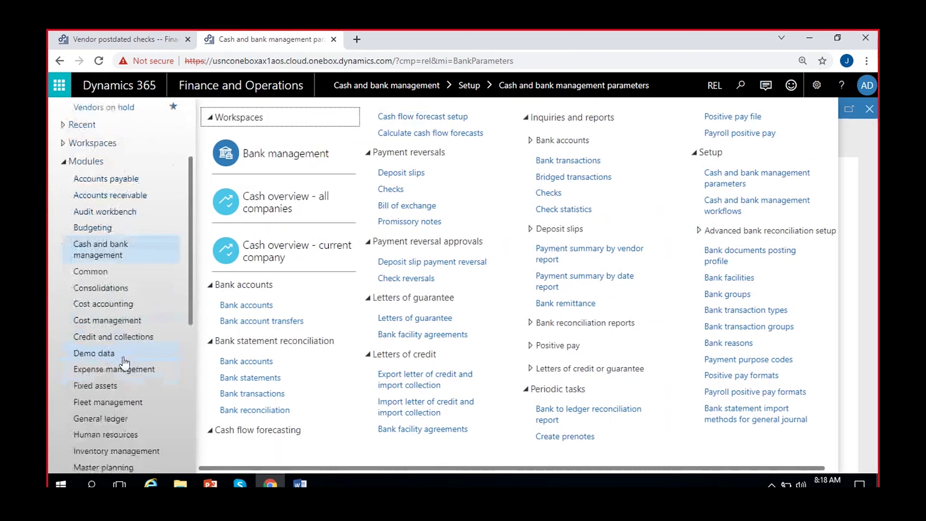
{"action": "left_click", "coordinate": [98, 418]}
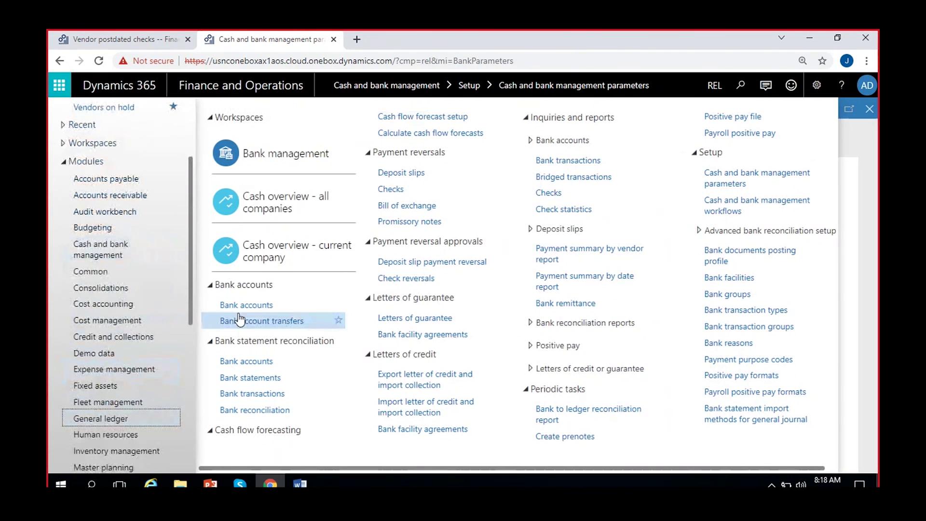
{"action": "left_click", "coordinate": [234, 355]}
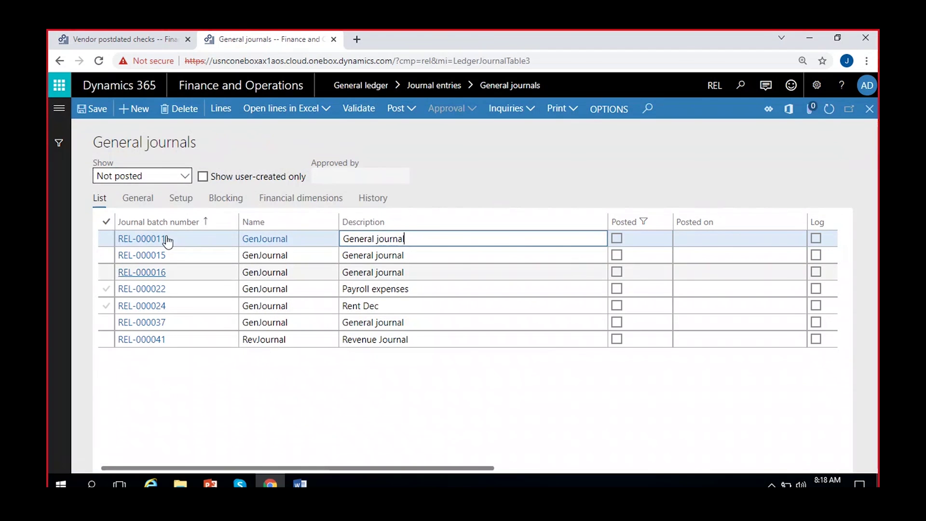
{"action": "left_click", "coordinate": [183, 179]}
{"action": "left_click", "coordinate": [137, 223]}
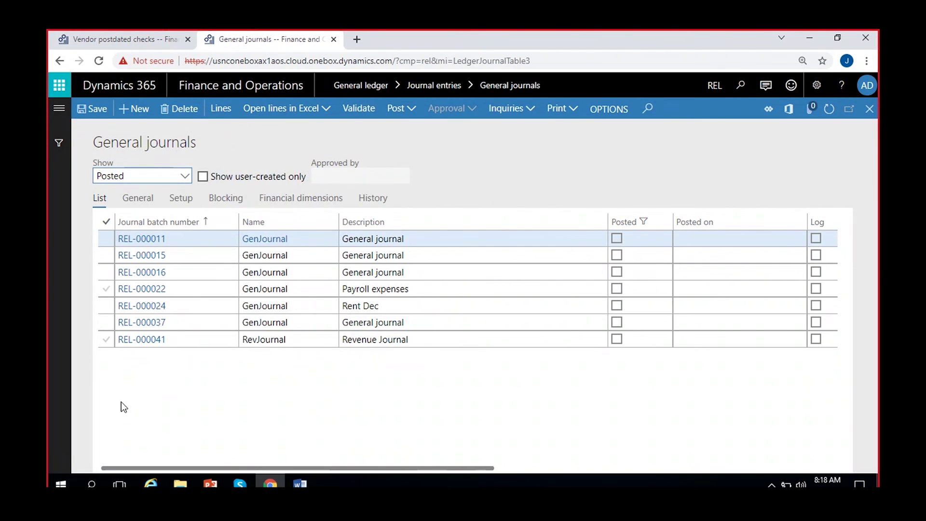
Step: Open the lines of the most recently posted general journal, REL-000051
{"action": "scroll", "coordinate": [235, 356], "scroll_direction": "down", "scroll_amount": 5}
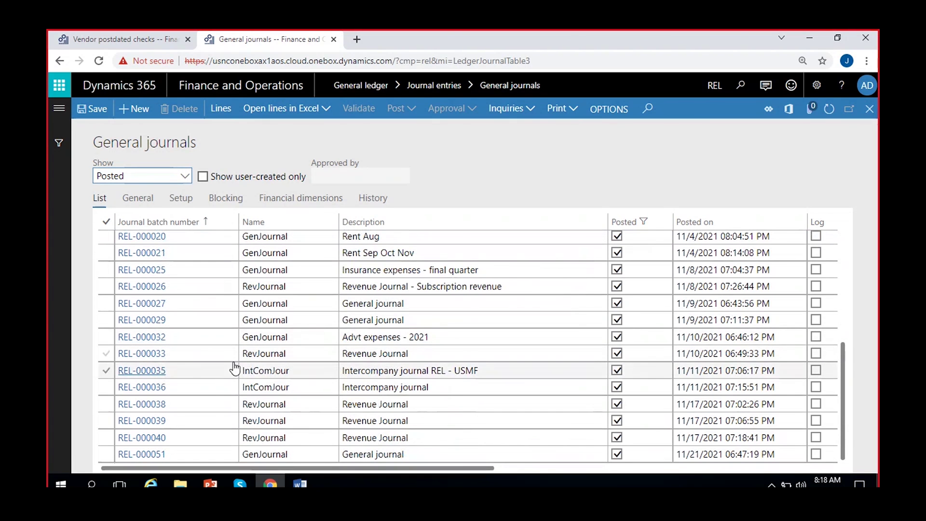
{"action": "left_click", "coordinate": [289, 454]}
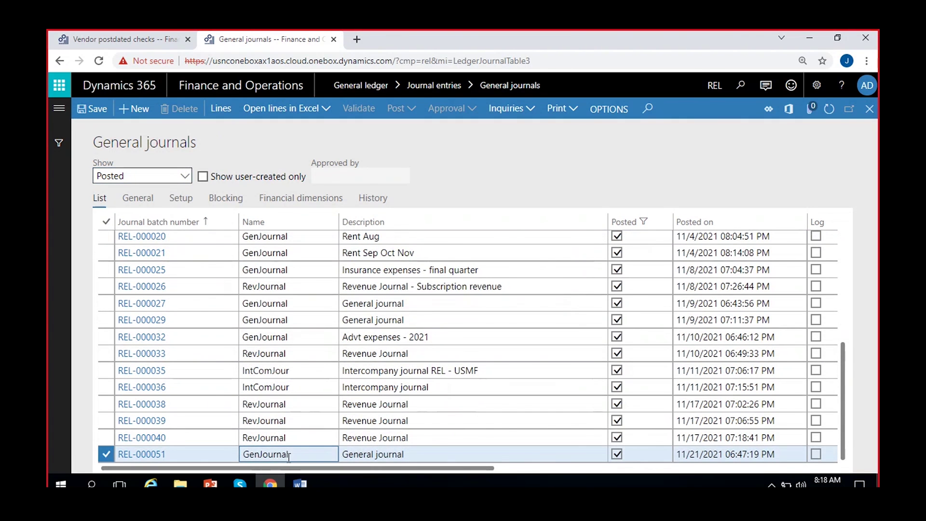
{"action": "left_click", "coordinate": [147, 455]}
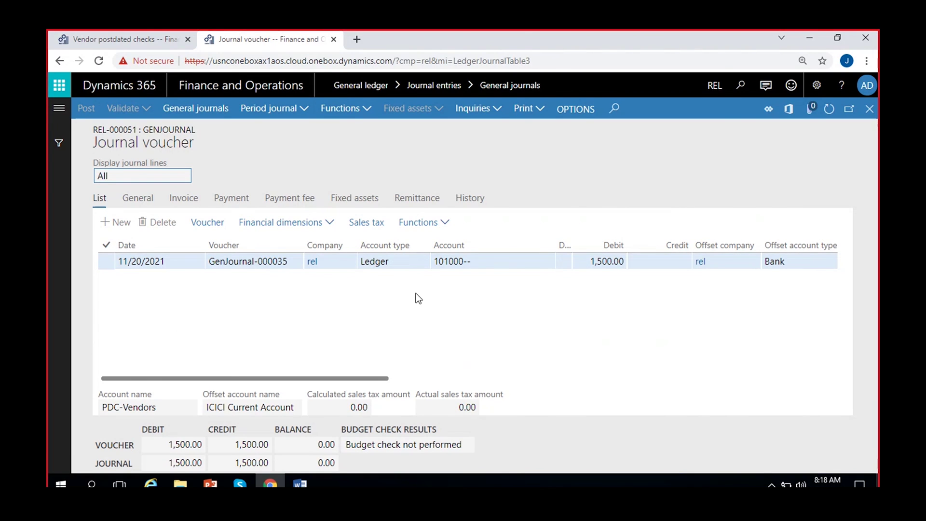
Step: Examine the journal line's ledger account, debit and credit amounts, offset bank account and payment reference
{"action": "left_click", "coordinate": [483, 262]}
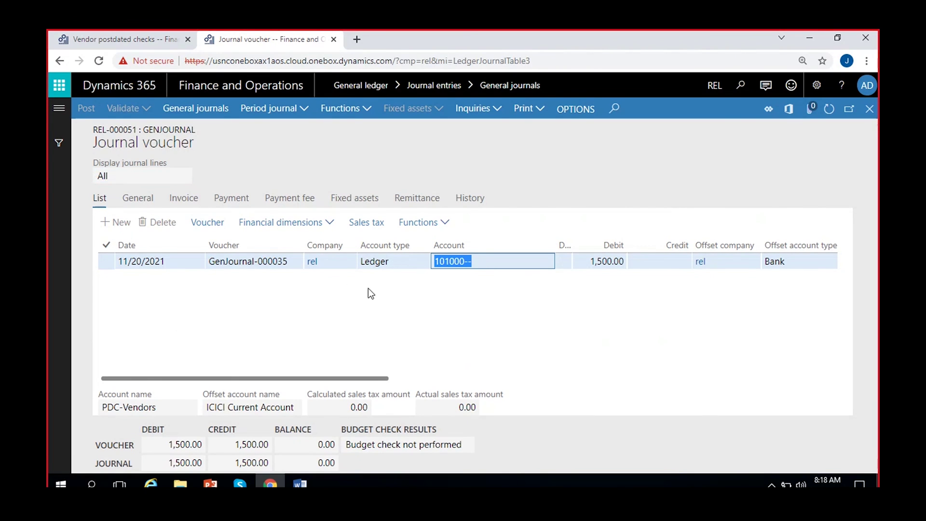
{"action": "scroll", "coordinate": [446, 326], "scroll_direction": "right", "scroll_amount": 5}
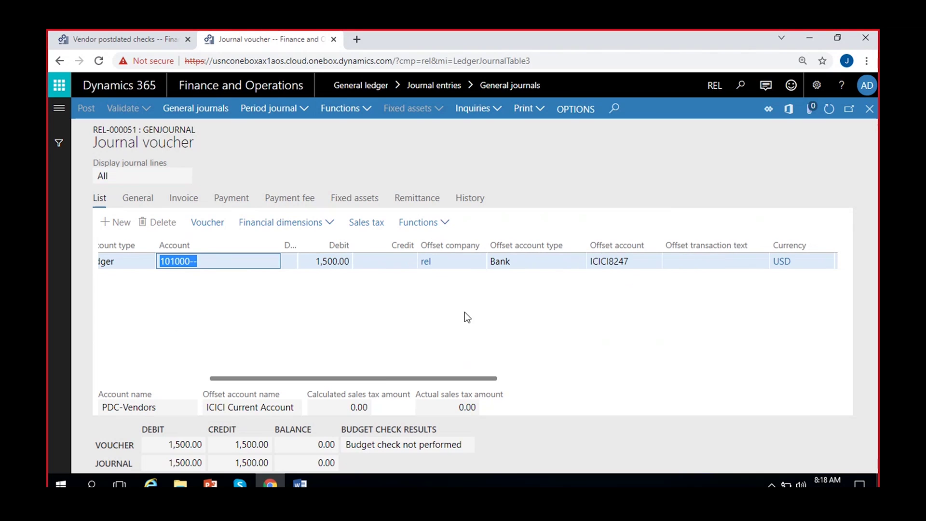
{"action": "left_click", "coordinate": [625, 263]}
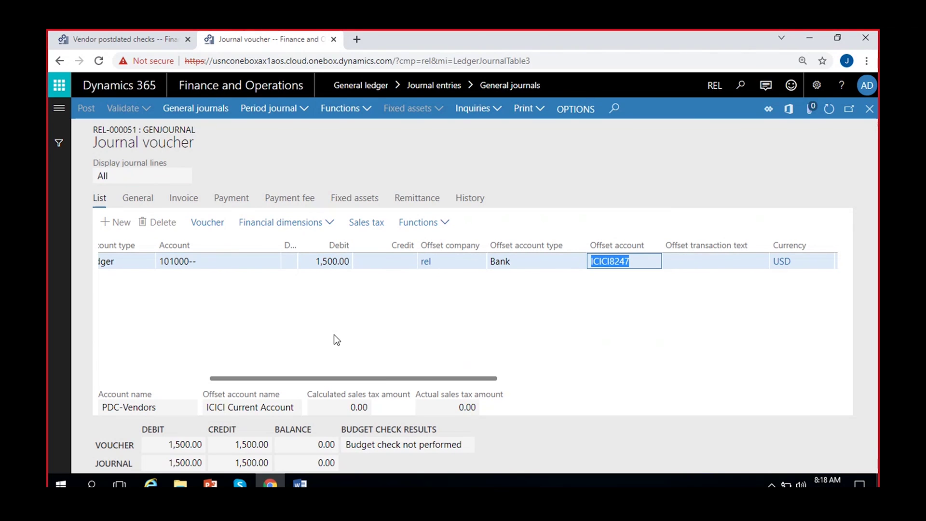
{"action": "scroll", "coordinate": [334, 334], "scroll_direction": "left", "scroll_amount": 3}
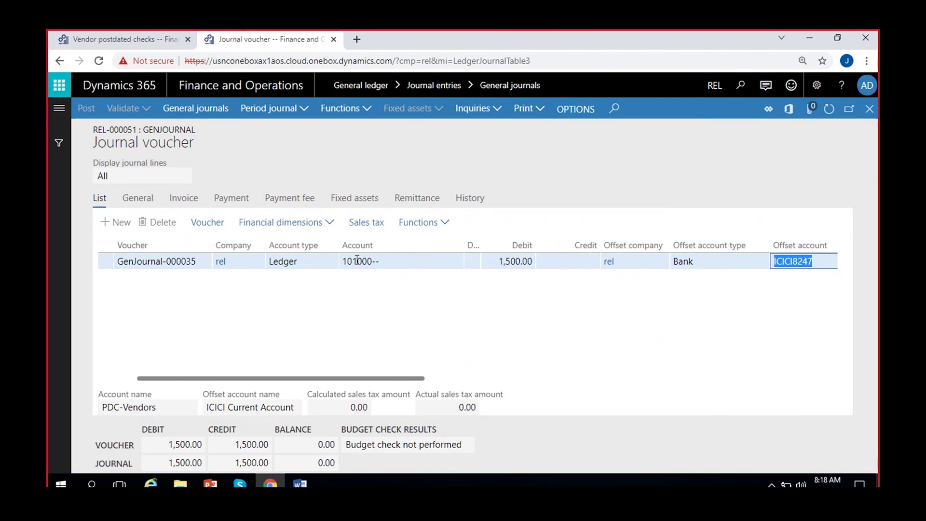
{"action": "mouse_move", "coordinate": [357, 261]}
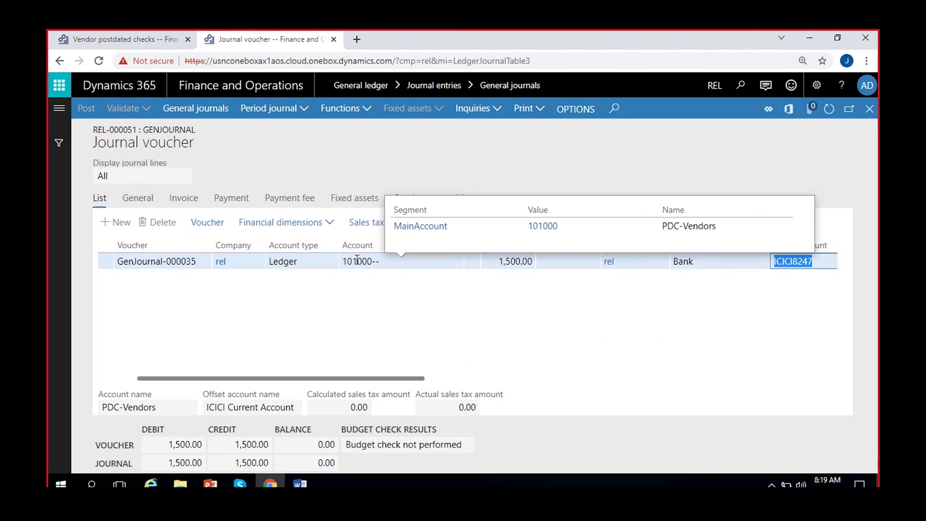
{"action": "left_click", "coordinate": [500, 263]}
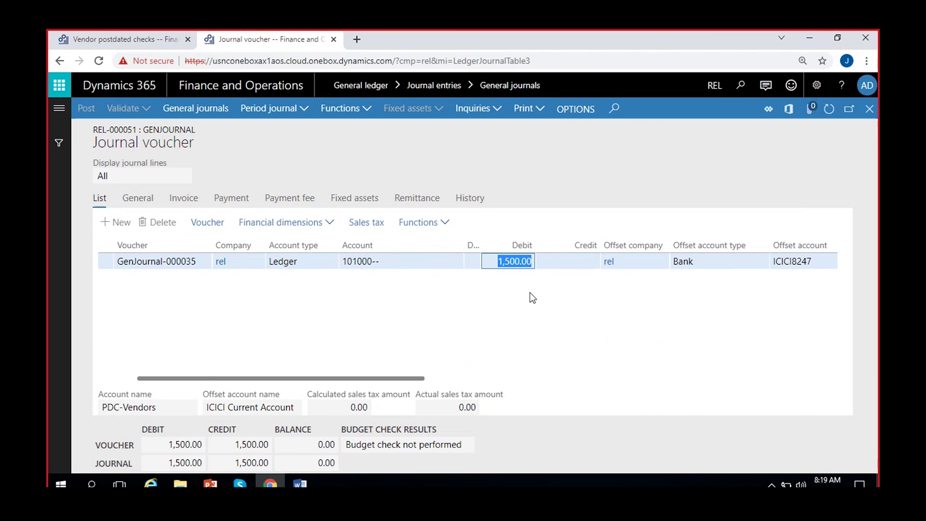
{"action": "scroll", "coordinate": [530, 292], "scroll_direction": "right", "scroll_amount": 3}
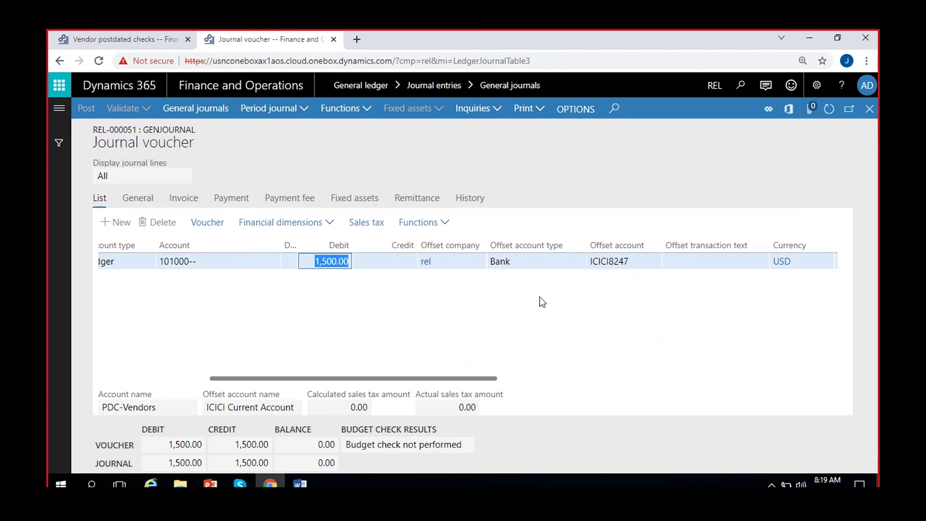
{"action": "left_click", "coordinate": [394, 259]}
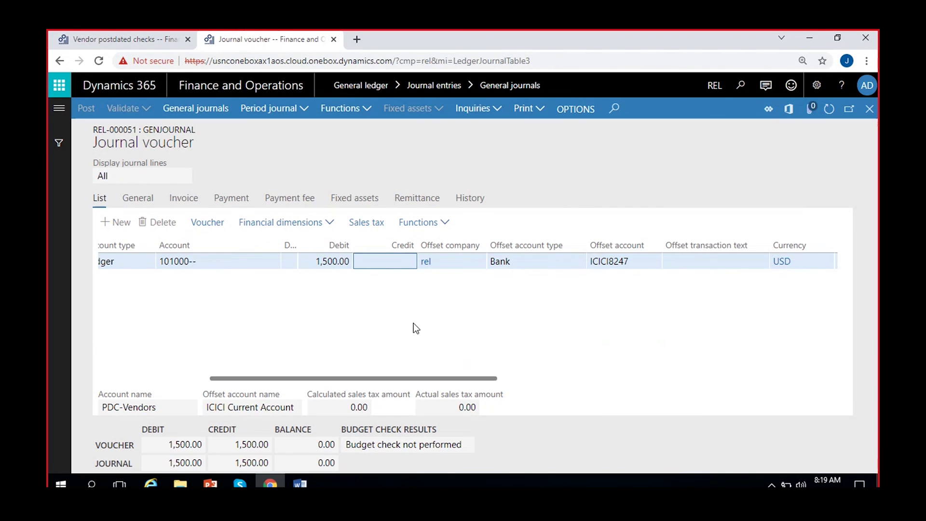
{"action": "scroll", "coordinate": [413, 323], "scroll_direction": "right", "scroll_amount": 5}
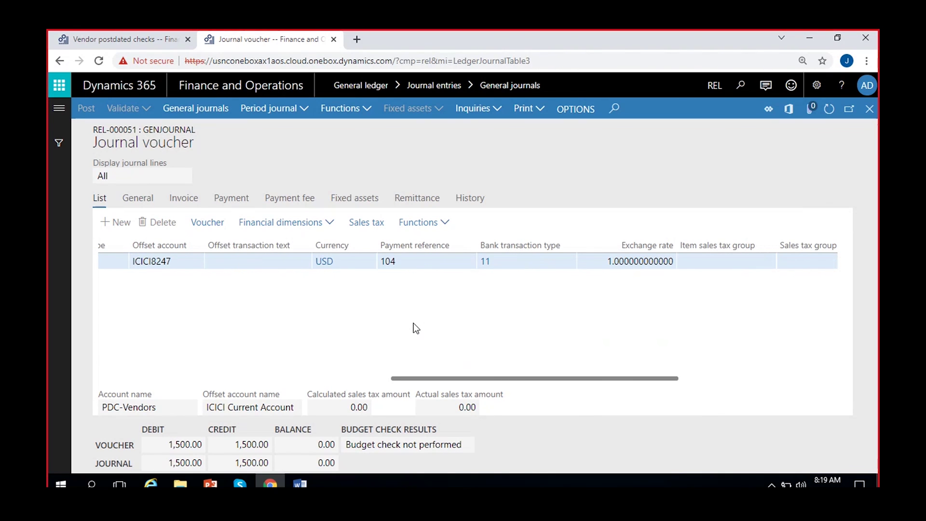
{"action": "left_click", "coordinate": [426, 265]}
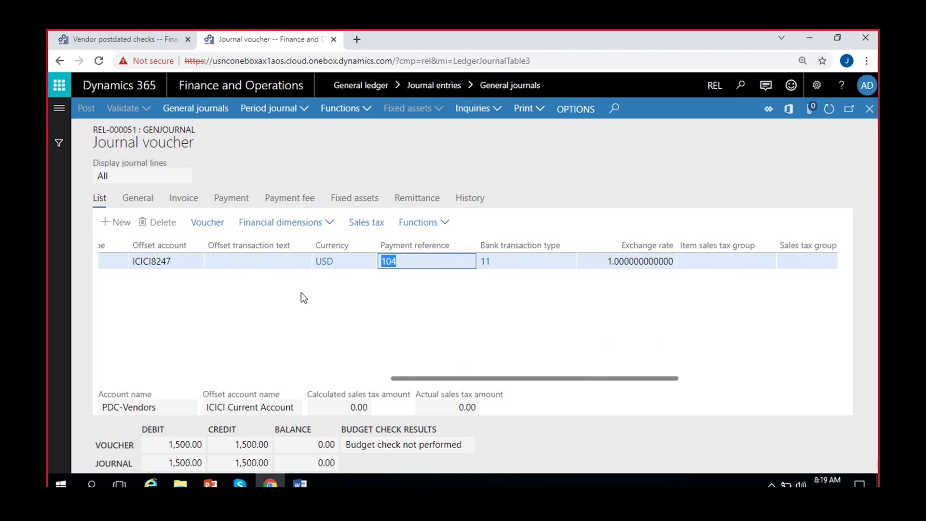
Step: Compare the journal line's payment reference and amount with the REL-000048 check in the Vendor postdated checks list
{"action": "left_click", "coordinate": [141, 44]}
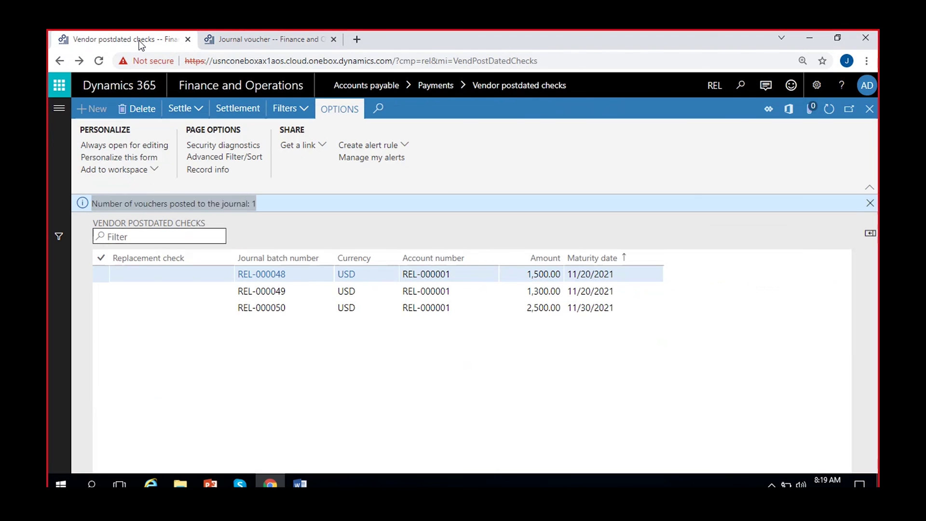
{"action": "left_click", "coordinate": [436, 275]}
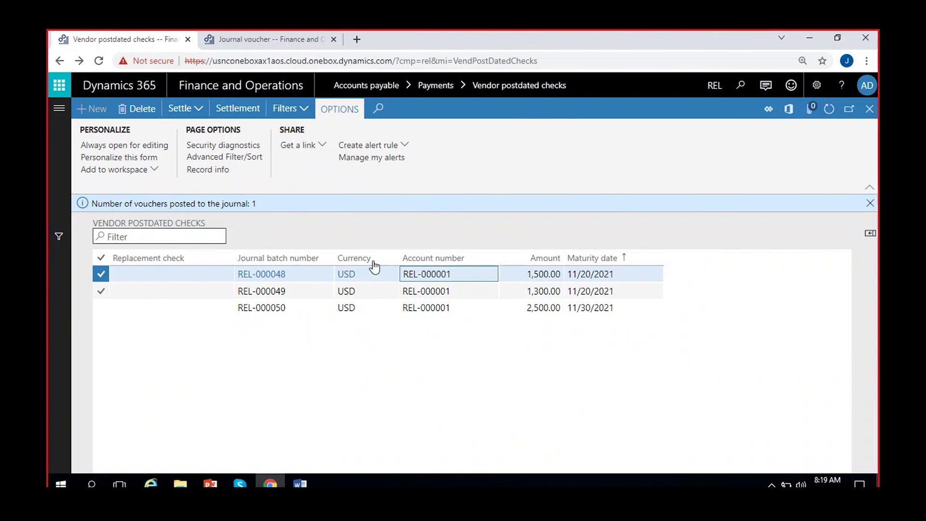
{"action": "left_click", "coordinate": [275, 45]}
{"action": "left_click", "coordinate": [444, 328]}
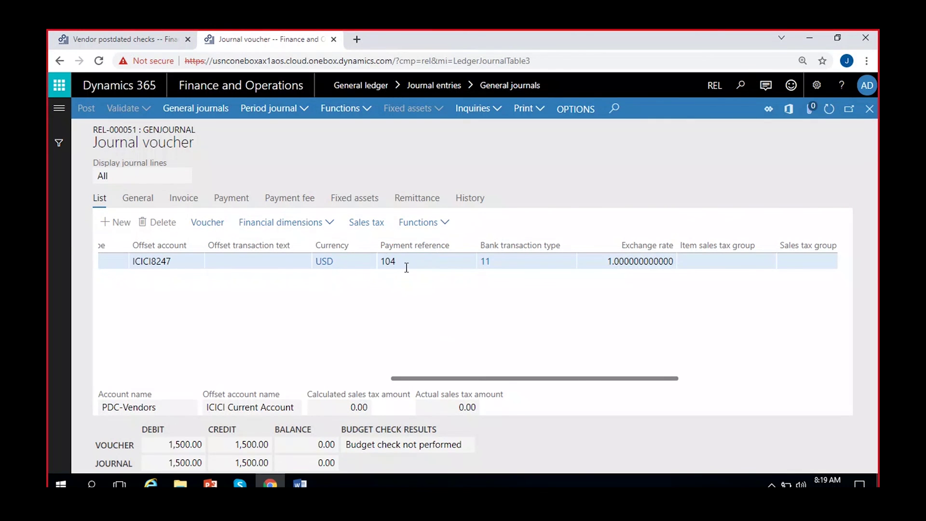
{"action": "scroll", "coordinate": [428, 328], "scroll_direction": "right", "scroll_amount": 5}
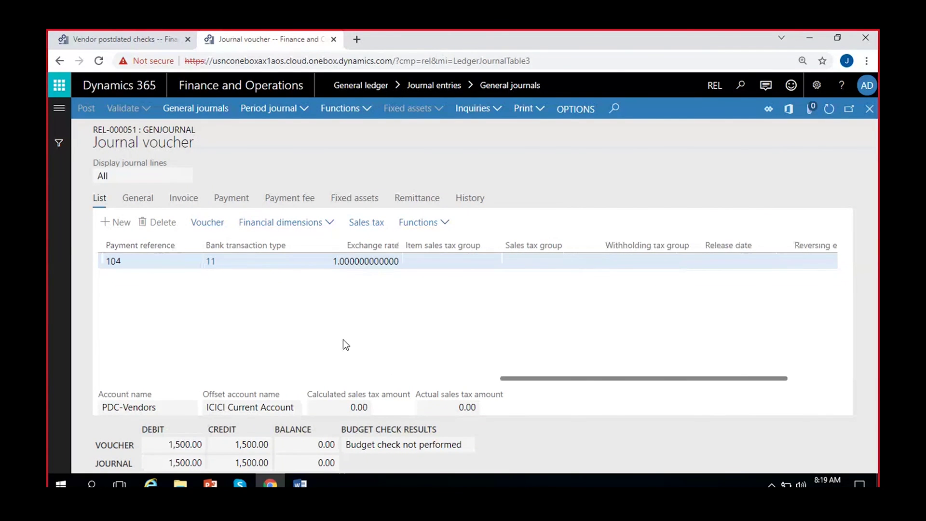
{"action": "scroll", "coordinate": [343, 340], "scroll_direction": "left", "scroll_amount": 6}
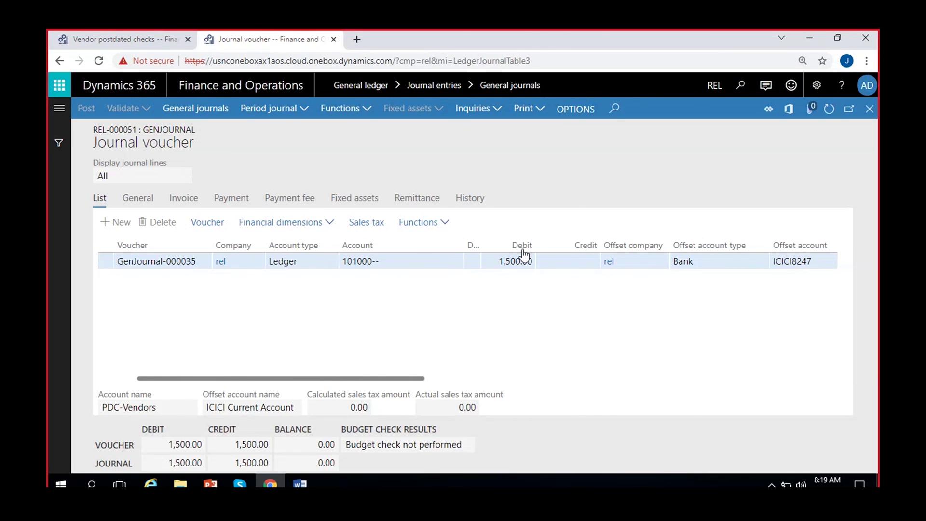
Step: Review the 19-Nov and 30-Nov postdated check entries in the Word notes, highlighting the PDC DR and Bank CR lines
{"action": "left_click", "coordinate": [300, 484]}
{"action": "left_click", "coordinate": [321, 312]}
{"action": "left_click", "coordinate": [328, 218]}
{"action": "left_click", "coordinate": [321, 218]}
{"action": "left_click", "coordinate": [327, 310]}
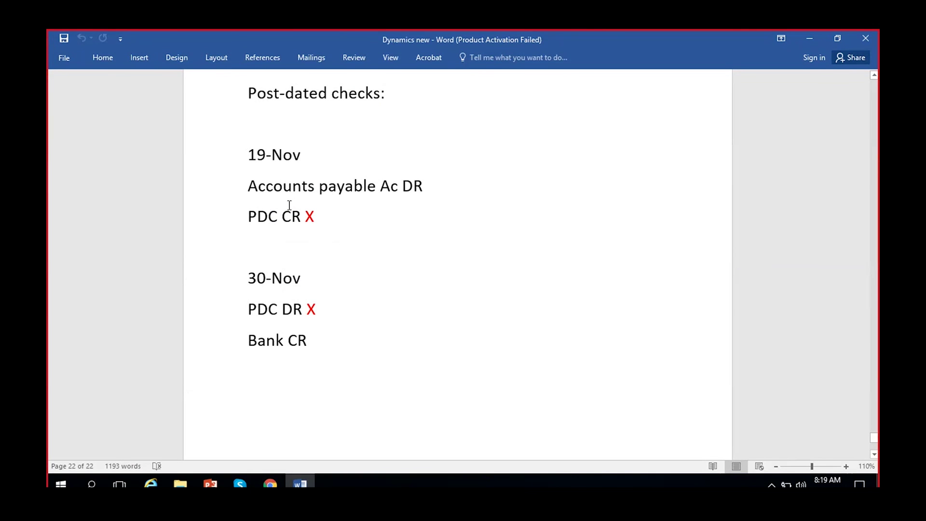
{"action": "left_click", "coordinate": [435, 189]}
{"action": "left_click", "coordinate": [326, 343]}
{"action": "left_click_drag", "start_coordinate": [329, 342], "coordinate": [242, 308]}
{"action": "left_click", "coordinate": [368, 314]}
Step: Return to the browser and examine the bank and PDC-Vendors amounts in the voucher transactions of journal REL-000051
{"action": "left_click", "coordinate": [270, 483]}
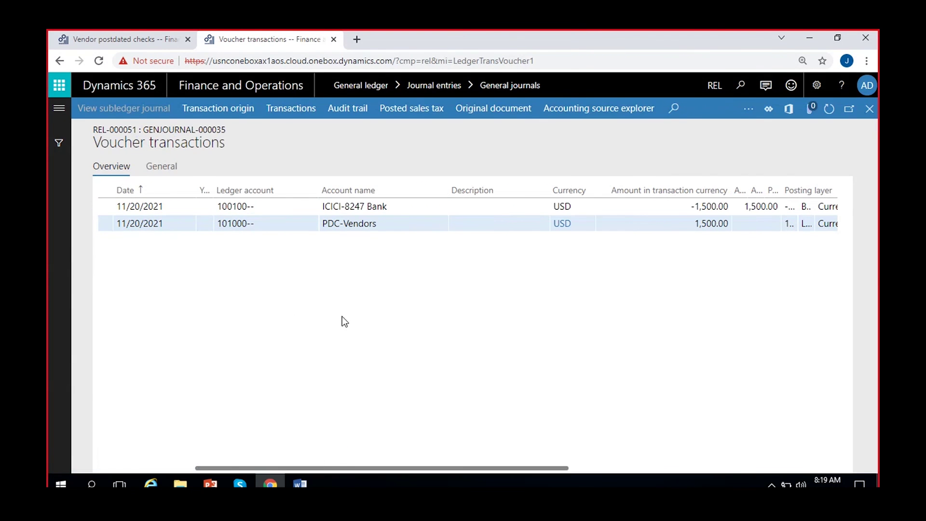
{"action": "left_click", "coordinate": [396, 206]}
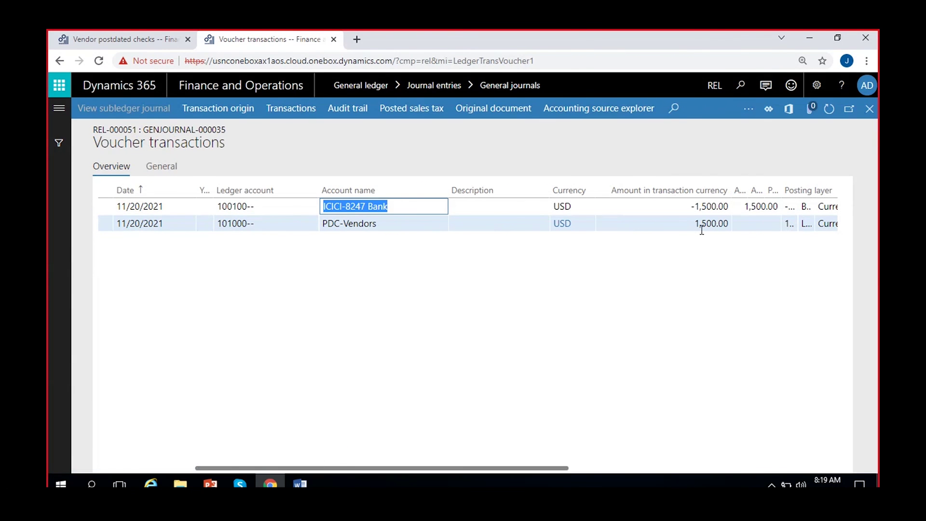
{"action": "left_click", "coordinate": [390, 222]}
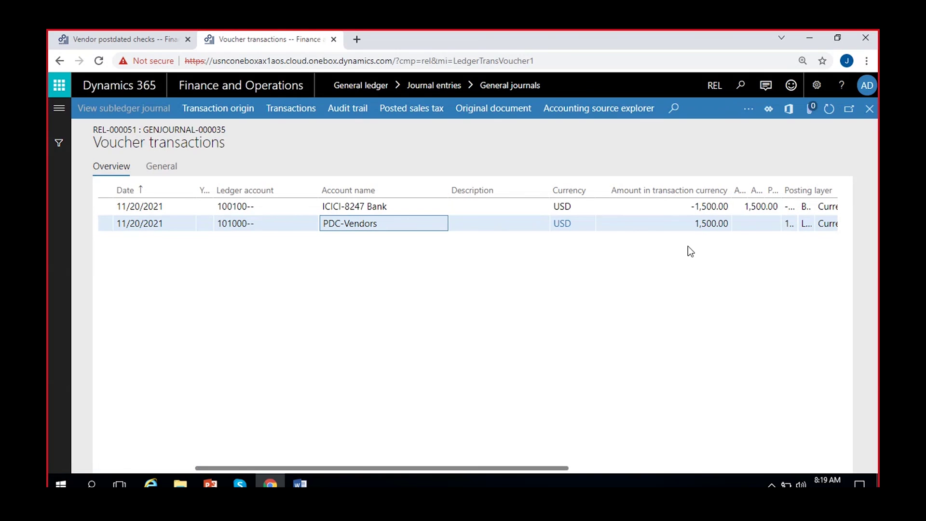
{"action": "left_click", "coordinate": [688, 223]}
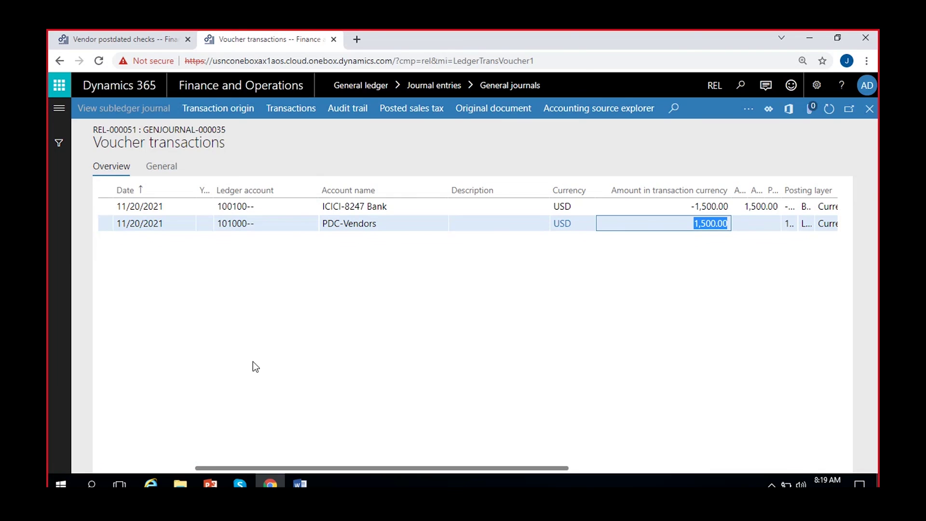
Step: Settle the clearing entries for the 1,300.00 postdated check of journal batch REL-000049 in the Vendor postdated checks list
{"action": "left_click", "coordinate": [162, 37]}
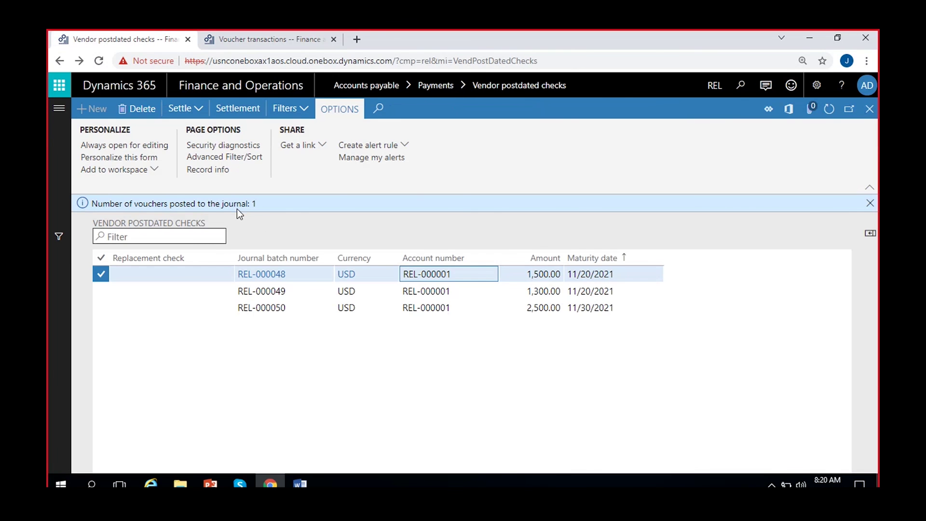
{"action": "left_click", "coordinate": [870, 203]}
{"action": "left_click", "coordinate": [468, 274]}
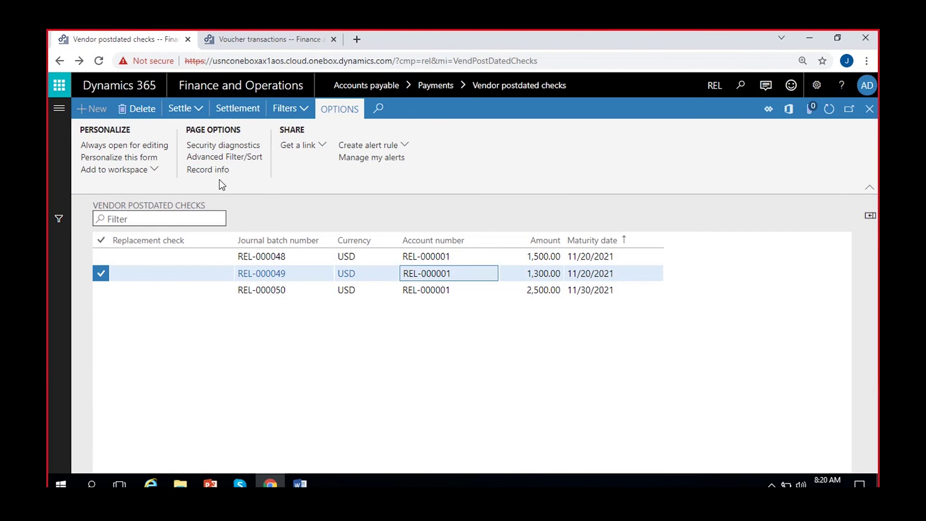
{"action": "left_click", "coordinate": [198, 108]}
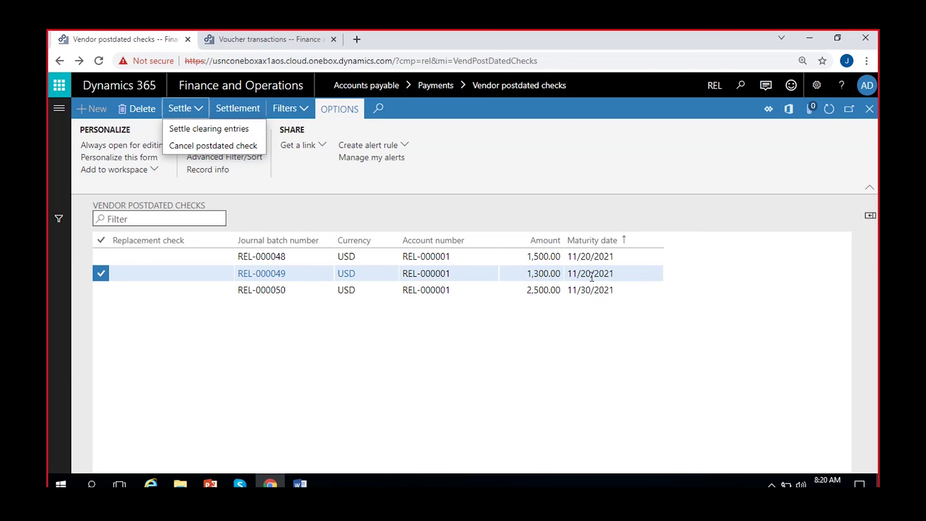
{"action": "left_click", "coordinate": [211, 129]}
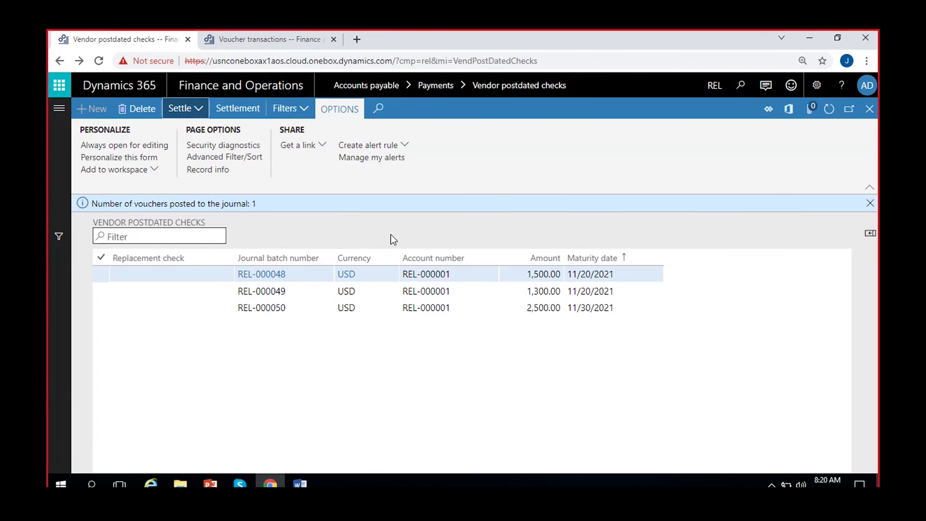
{"action": "left_click_drag", "start_coordinate": [92, 205], "coordinate": [271, 205]}
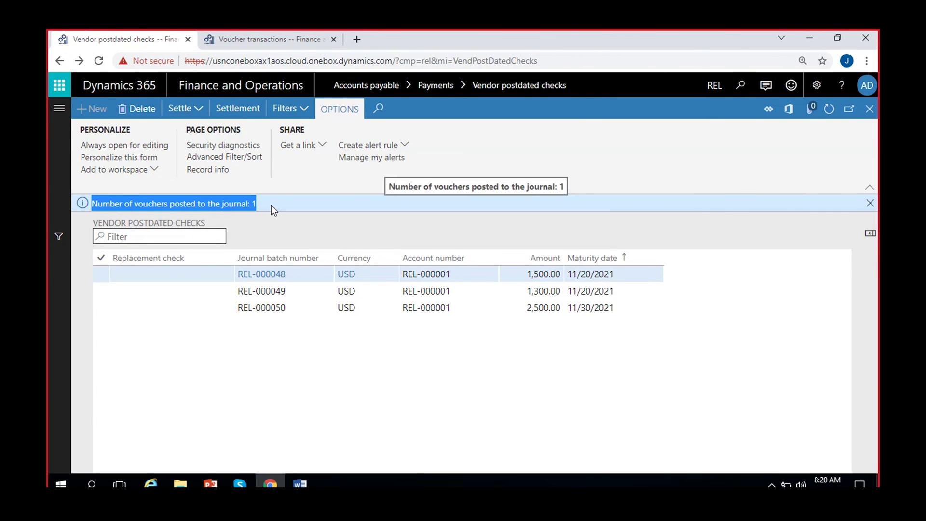
Step: Return to the posted general journals, refresh the list and open the lines of journal REL-000052
{"action": "left_click", "coordinate": [231, 41]}
{"action": "left_click", "coordinate": [870, 109]}
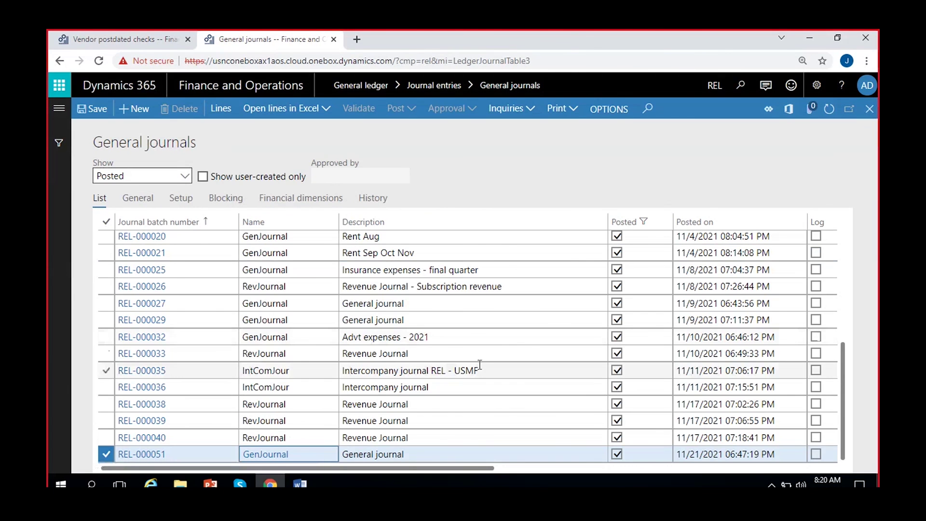
{"action": "left_click", "coordinate": [831, 109]}
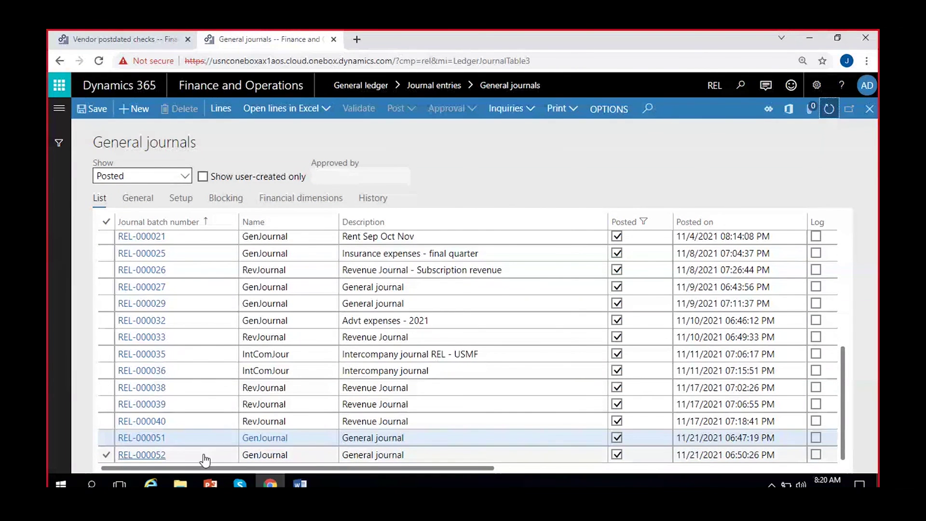
{"action": "left_click", "coordinate": [295, 455]}
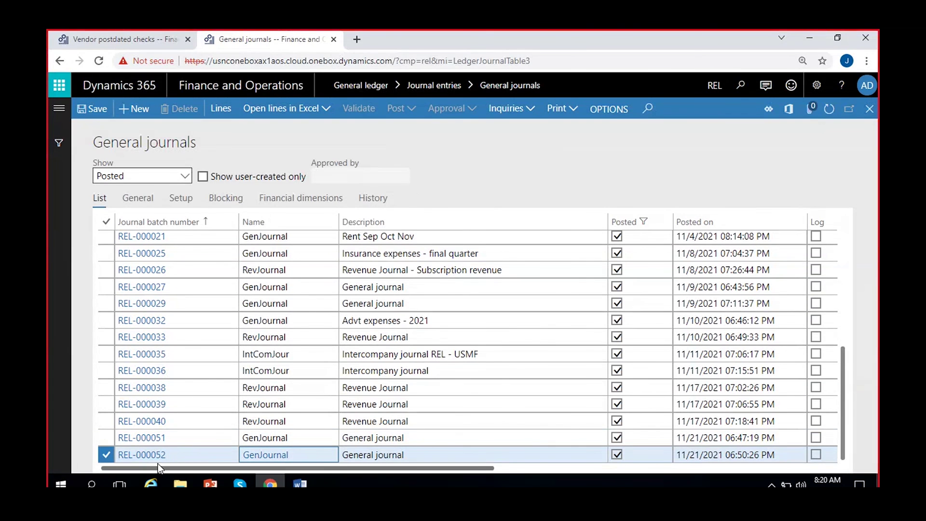
{"action": "left_click", "coordinate": [147, 456]}
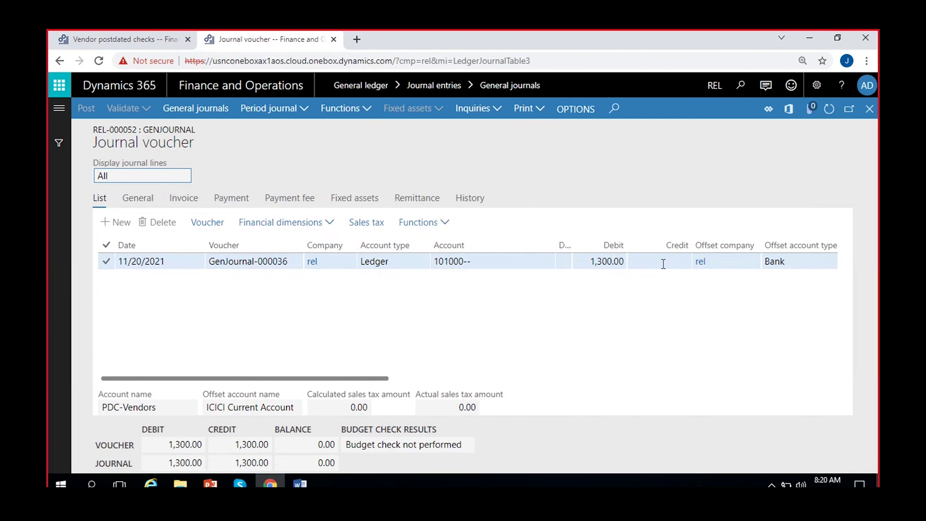
Step: Compare the debit amount on the REL-000052 journal line with the REL-000049 check in the Vendor postdated checks list
{"action": "scroll", "coordinate": [588, 316], "scroll_direction": "right", "scroll_amount": 2}
{"action": "scroll", "coordinate": [588, 316], "scroll_direction": "right", "scroll_amount": 2}
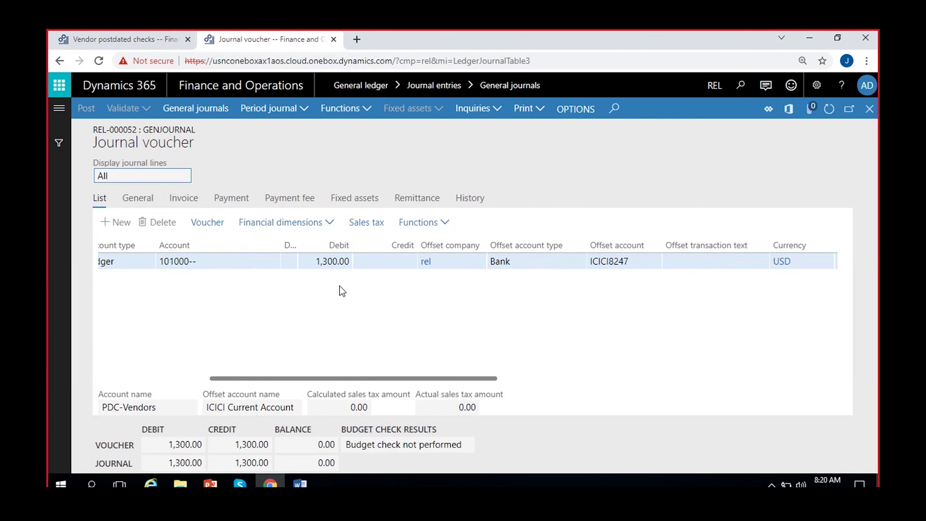
{"action": "left_click", "coordinate": [123, 31]}
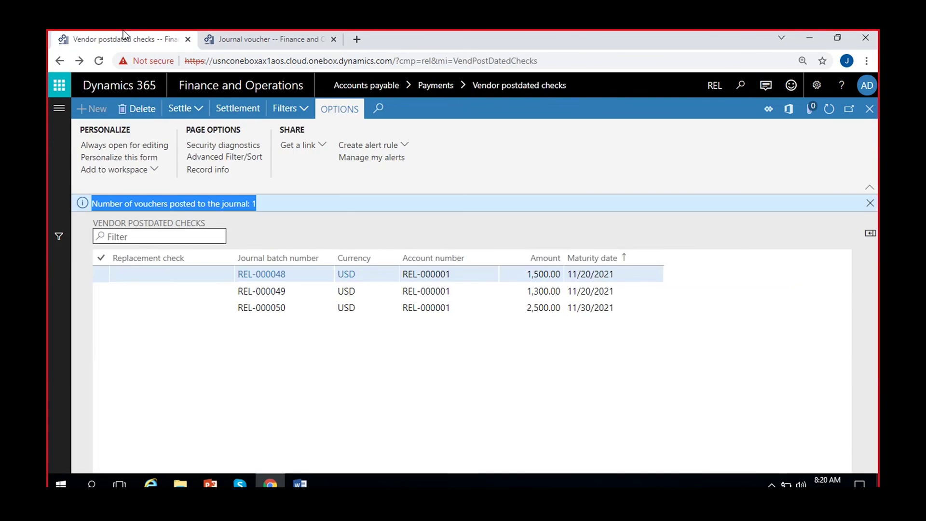
{"action": "left_click", "coordinate": [541, 293]}
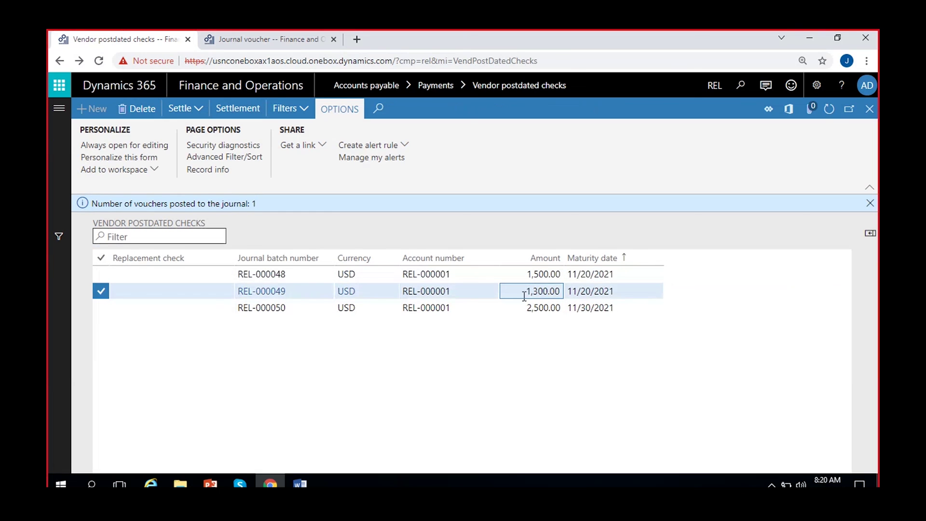
{"action": "left_click", "coordinate": [240, 32]}
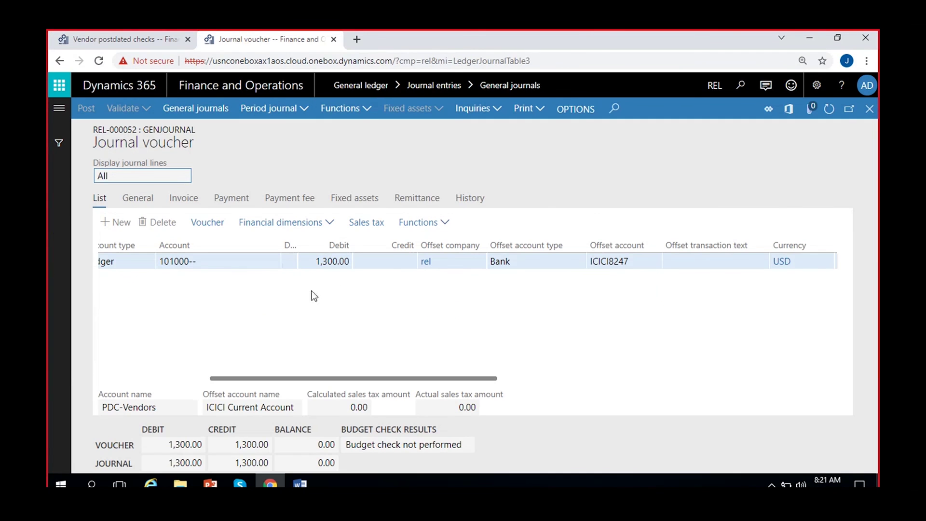
Step: Review the 30-Nov entry in the Word notes, then examine the REL-000052 line's payment reference and offset bank account in the browser
{"action": "left_click", "coordinate": [304, 481]}
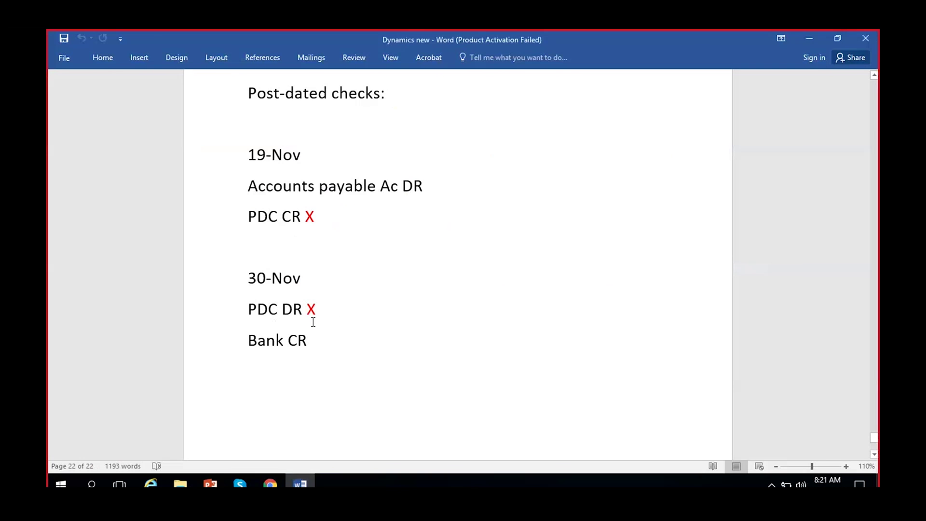
{"action": "left_click", "coordinate": [327, 342]}
{"action": "left_click", "coordinate": [270, 484]}
{"action": "scroll", "coordinate": [534, 337], "scroll_direction": "right", "scroll_amount": 5}
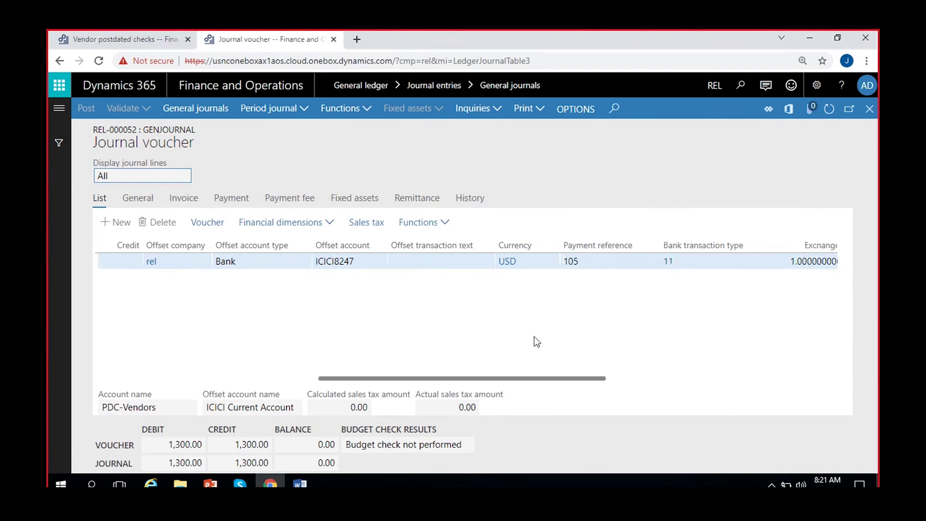
{"action": "left_click", "coordinate": [597, 266]}
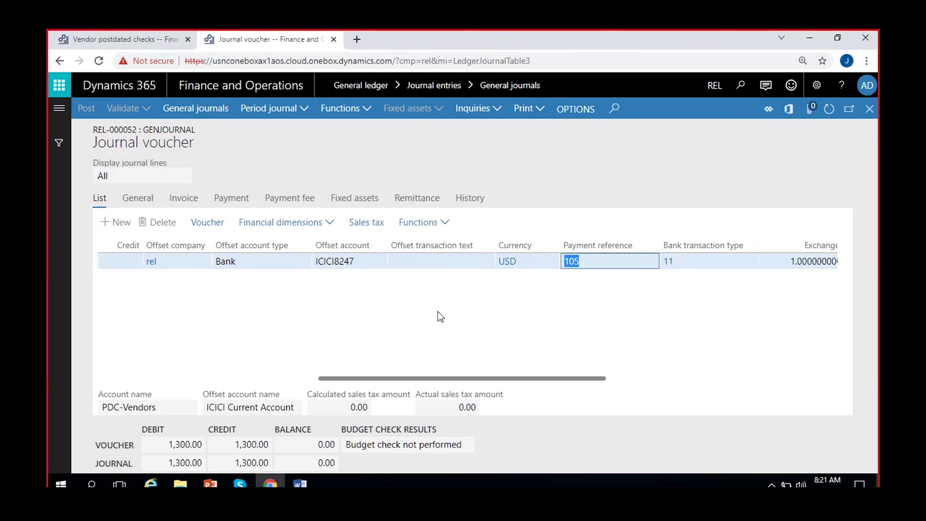
{"action": "scroll", "coordinate": [439, 312], "scroll_direction": "right", "scroll_amount": 3}
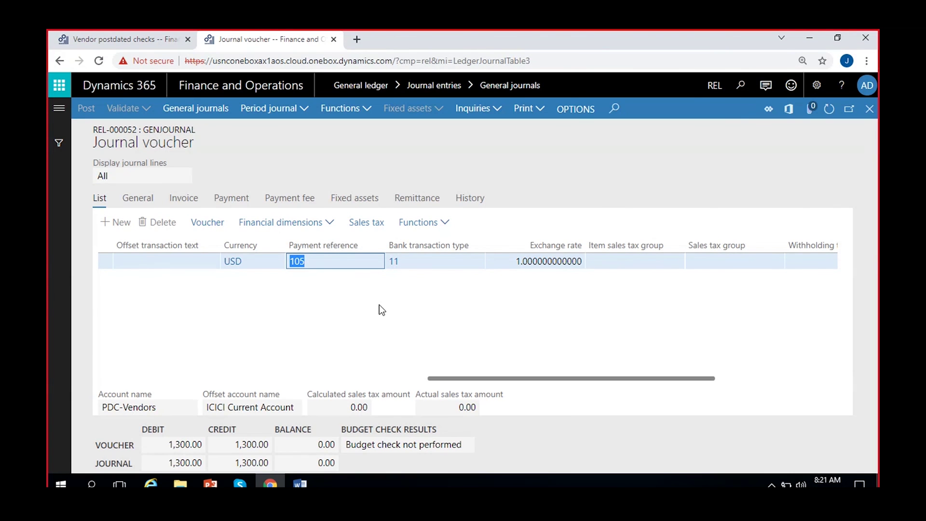
{"action": "scroll", "coordinate": [380, 305], "scroll_direction": "left", "scroll_amount": 2}
{"action": "scroll", "coordinate": [379, 304], "scroll_direction": "left", "scroll_amount": 3}
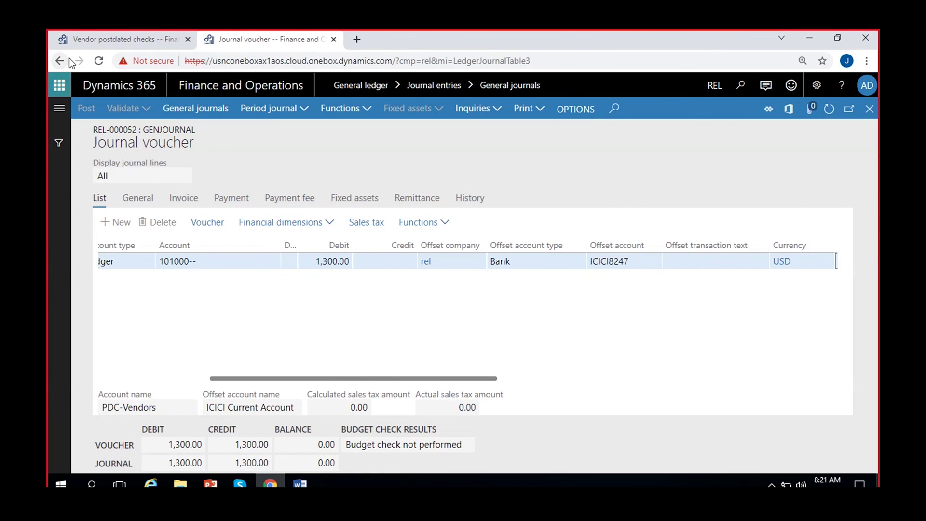
Step: Dismiss the posting message on the Vendor postdated checks page and view the available functions for the REL-000052 journal voucher
{"action": "left_click", "coordinate": [95, 36]}
{"action": "left_click", "coordinate": [870, 203]}
{"action": "left_click", "coordinate": [268, 37]}
{"action": "scroll", "coordinate": [379, 346], "scroll_direction": "left", "scroll_amount": 3}
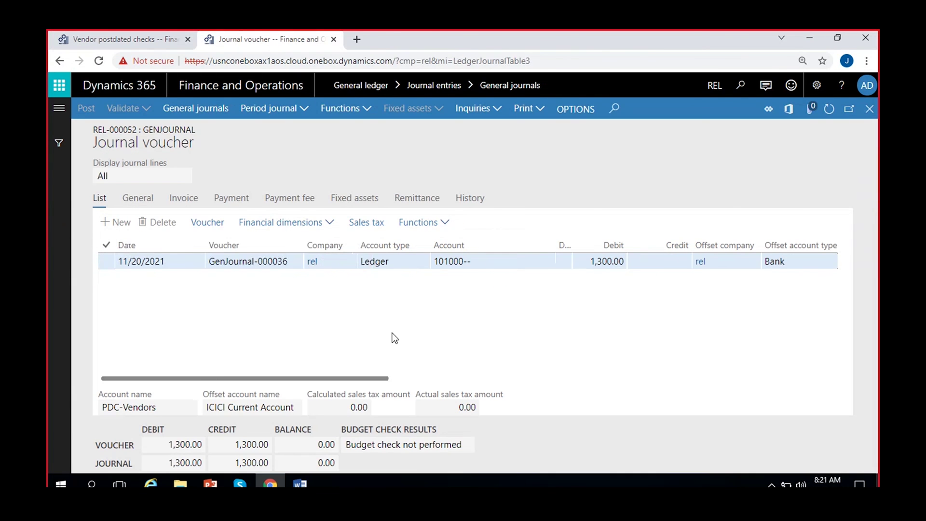
{"action": "left_click", "coordinate": [369, 110]}
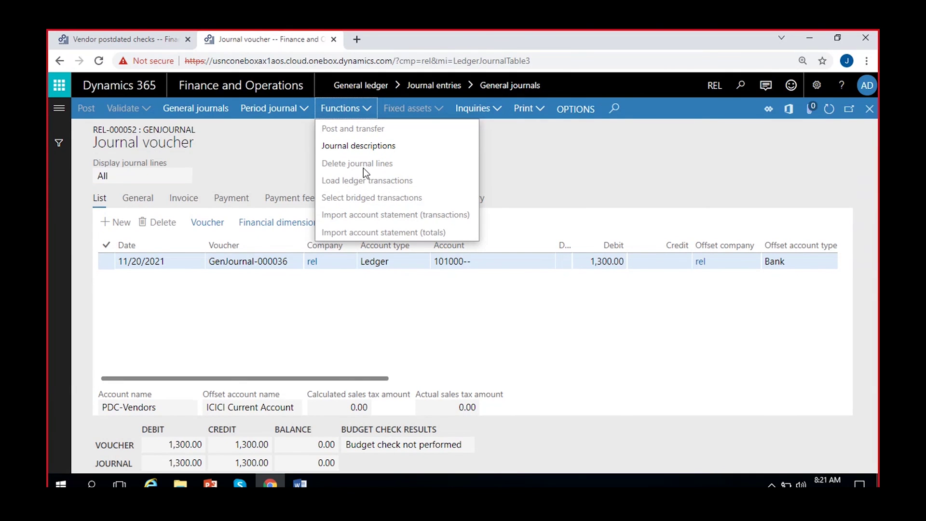
{"action": "left_click", "coordinate": [341, 304]}
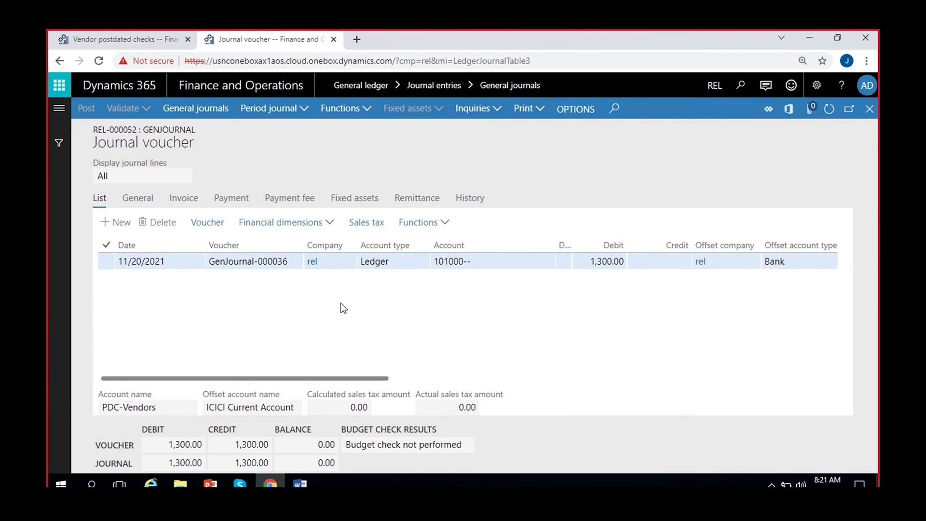
Step: Check which settle options are available for the REL-000048 check in the Vendor postdated checks list
{"action": "left_click", "coordinate": [129, 35]}
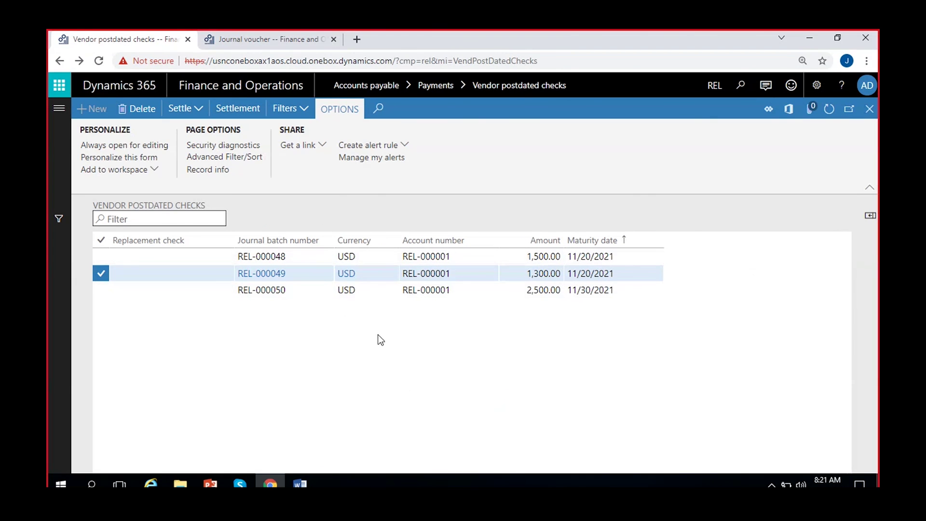
{"action": "left_click", "coordinate": [449, 257]}
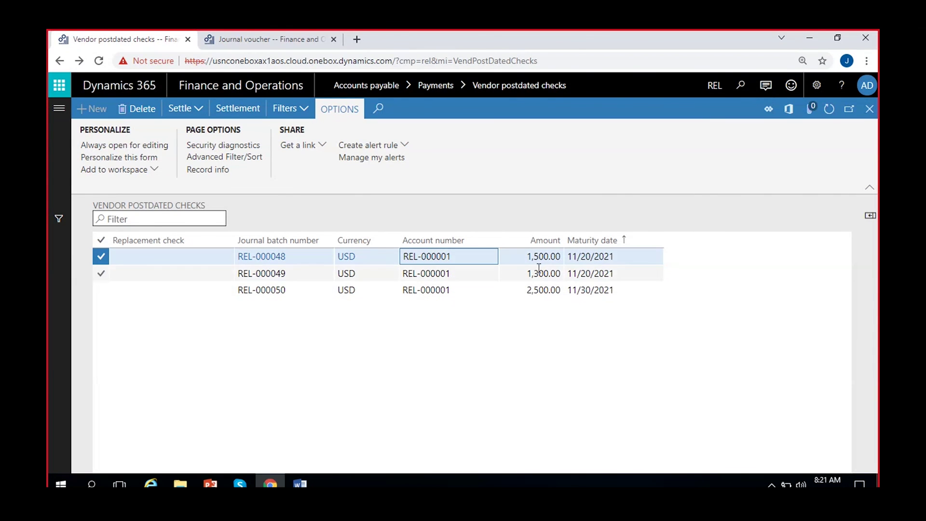
{"action": "left_click", "coordinate": [198, 109]}
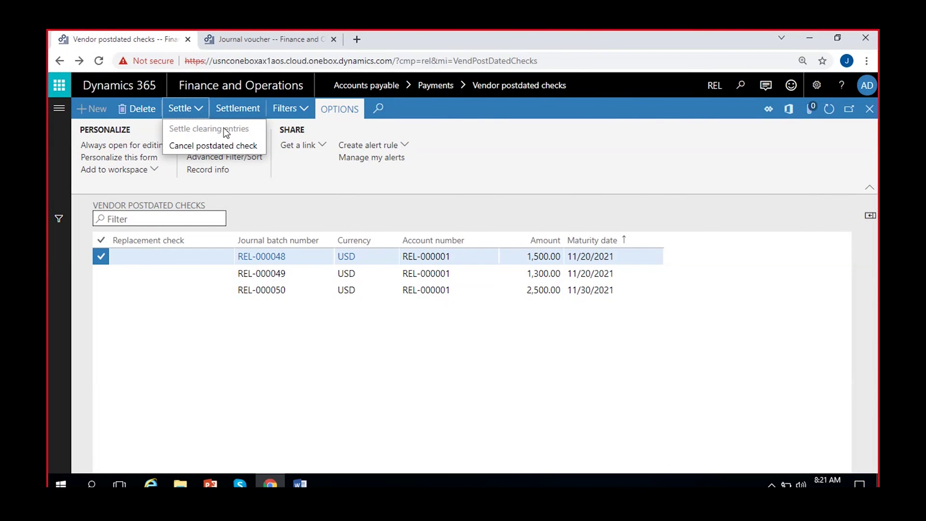
{"action": "left_click", "coordinate": [581, 160]}
{"action": "left_click", "coordinate": [450, 256]}
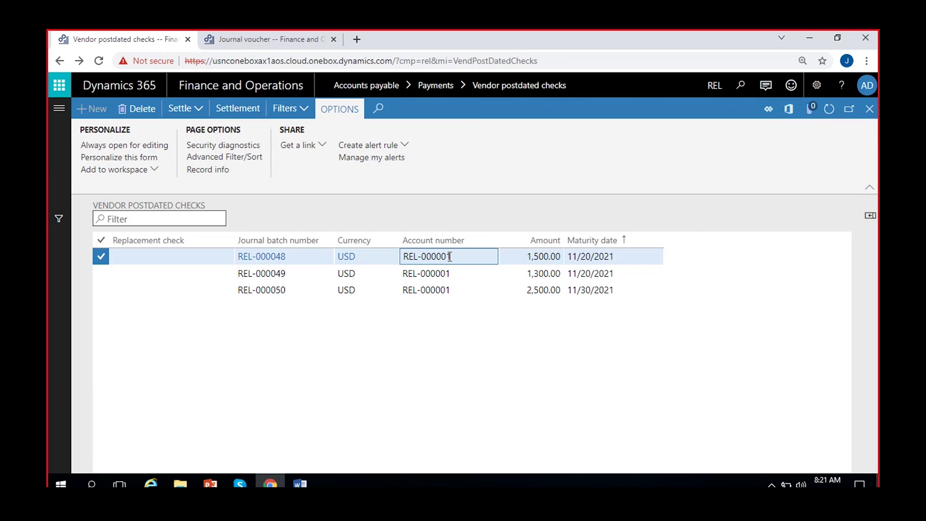
Step: View the settlement records for the REL-000048 and REL-000050 postdated checks, ending with the REL-000048 check selected
{"action": "left_click", "coordinate": [235, 105]}
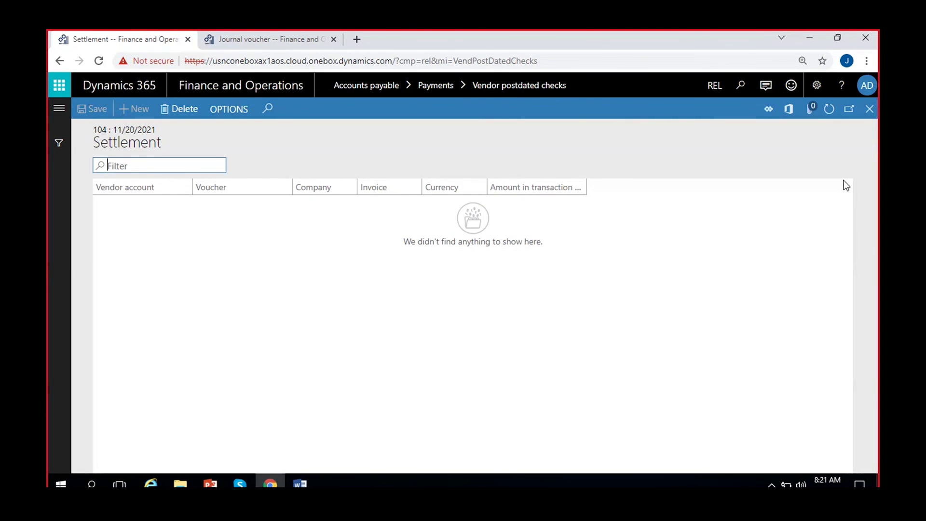
{"action": "left_click", "coordinate": [870, 119]}
{"action": "left_click", "coordinate": [499, 289]}
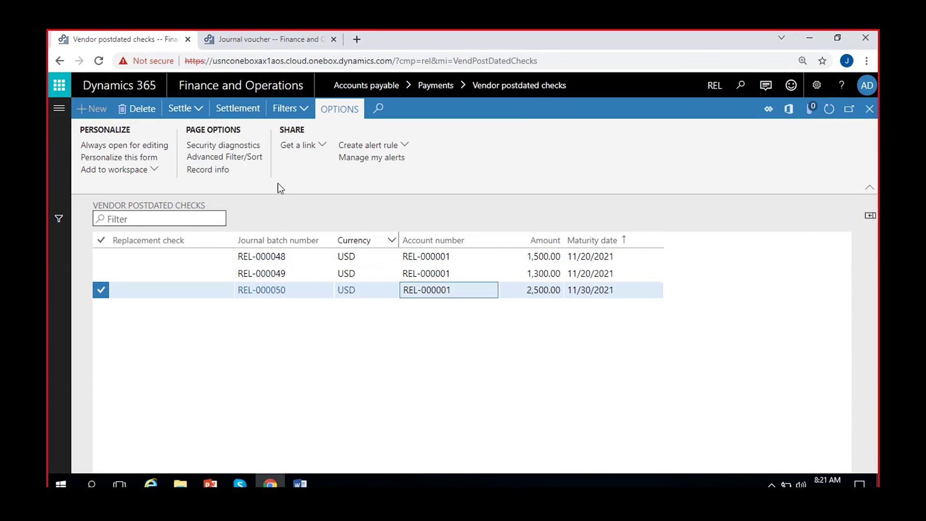
{"action": "left_click", "coordinate": [243, 110]}
{"action": "left_click", "coordinate": [871, 110]}
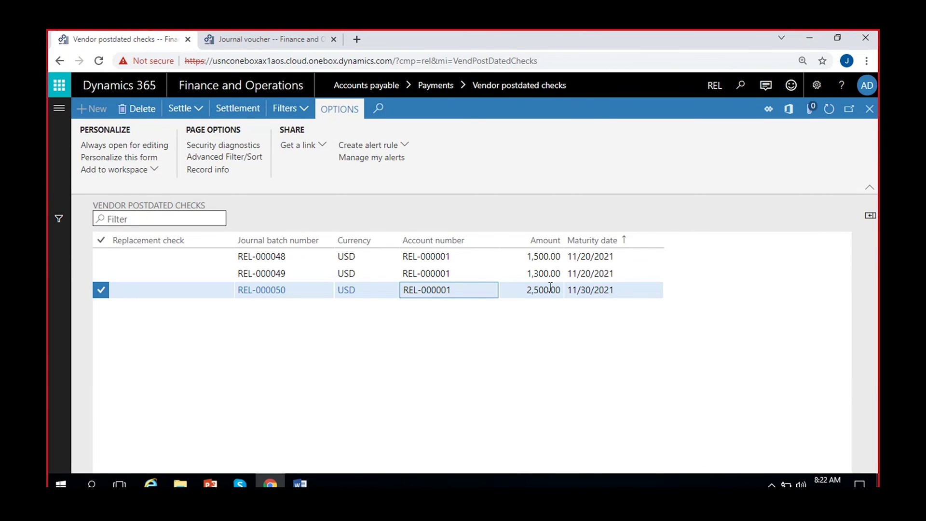
{"action": "left_click", "coordinate": [533, 256]}
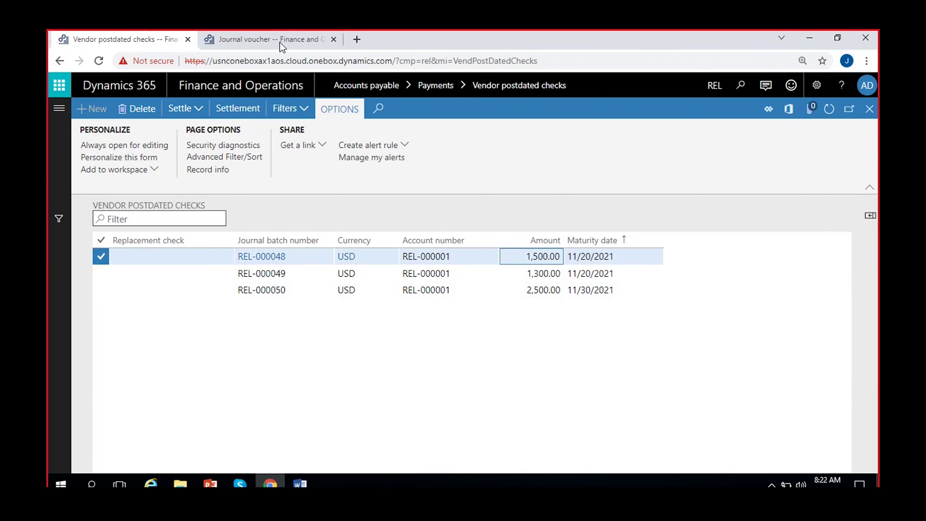
Step: Open the bank transactions of the ICICI Current Account and examine the payment references of the two 11/20/2021 entries
{"action": "left_click", "coordinate": [280, 42]}
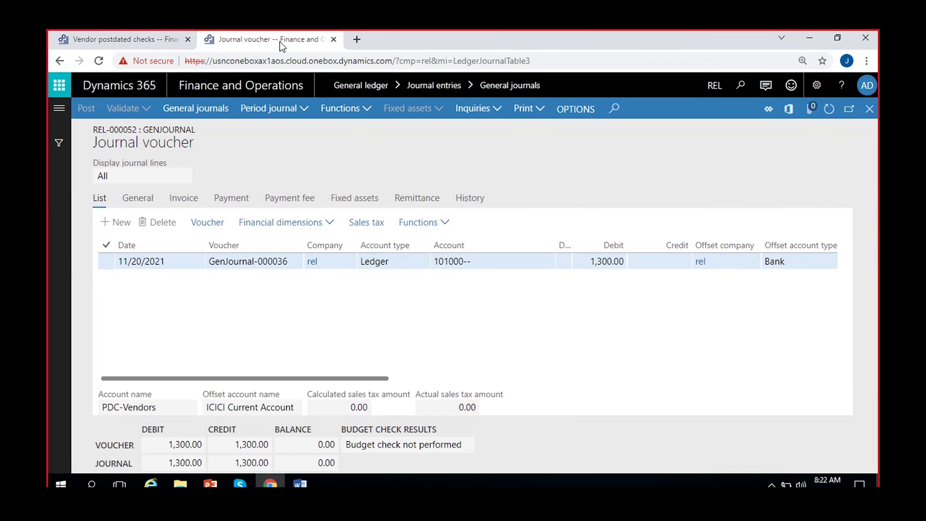
{"action": "left_click", "coordinate": [59, 108]}
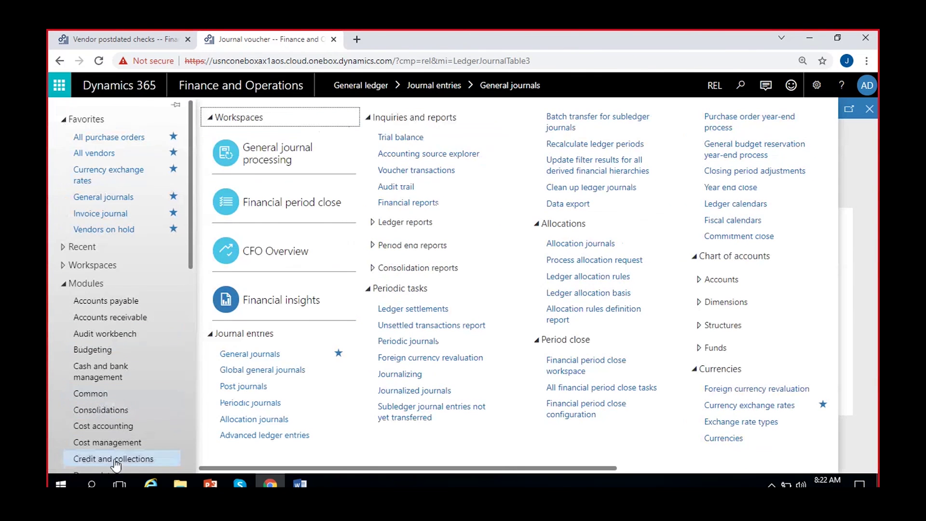
{"action": "left_click", "coordinate": [114, 375]}
{"action": "left_click", "coordinate": [272, 305]}
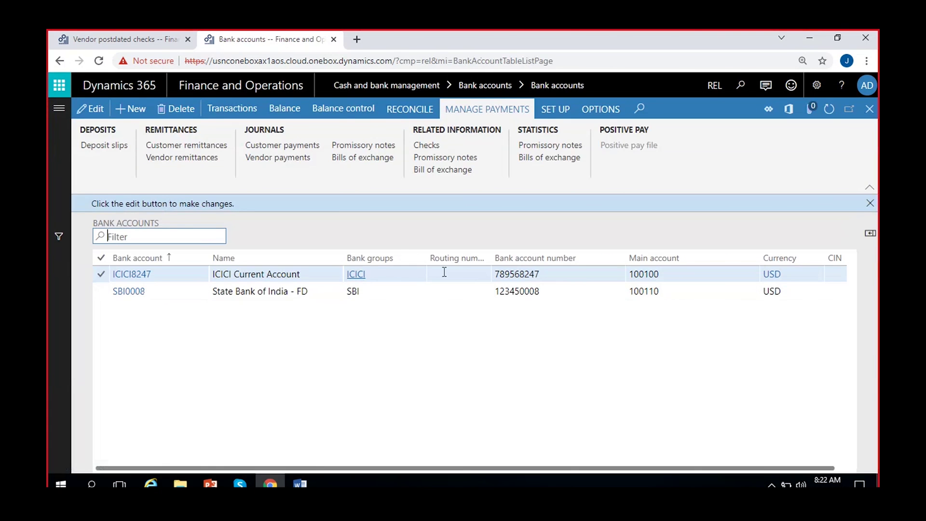
{"action": "left_click", "coordinate": [445, 272]}
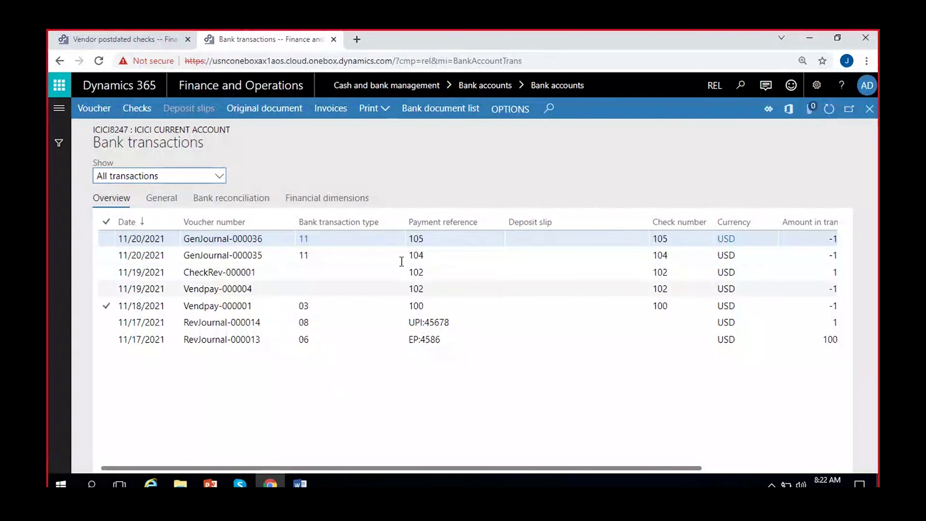
{"action": "left_click", "coordinate": [440, 253]}
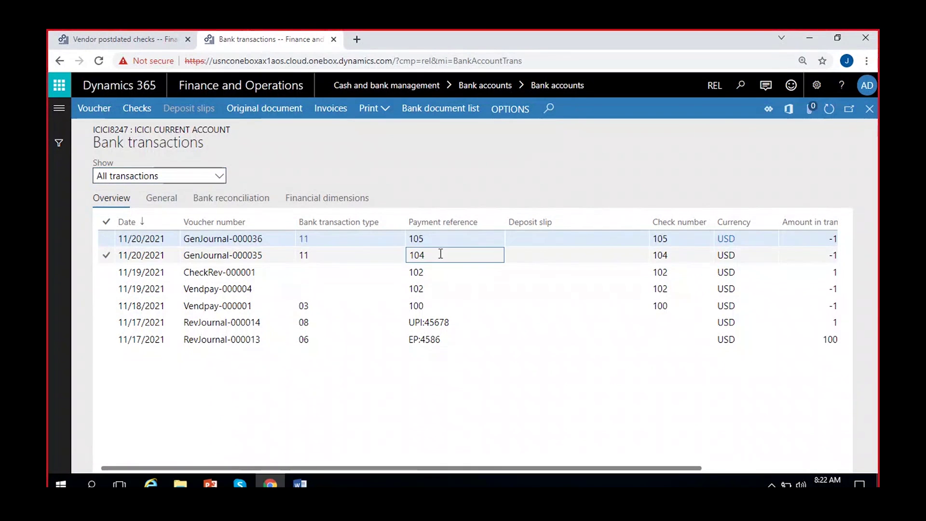
{"action": "left_click", "coordinate": [439, 238]}
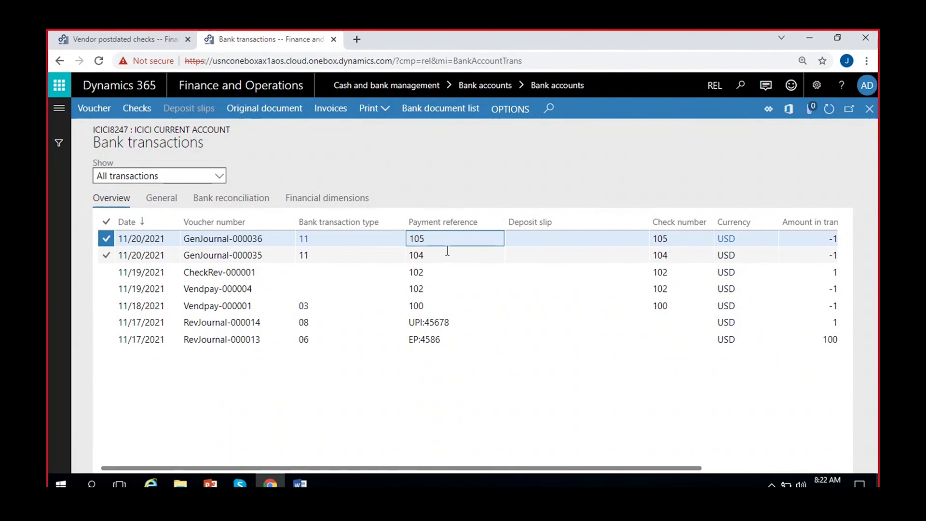
Step: View the voucher transactions of GenJournal-000035, examining its ledger accounts, amounts and posting layer, and return to the bank transactions
{"action": "left_click", "coordinate": [440, 253]}
{"action": "left_click", "coordinate": [439, 237]}
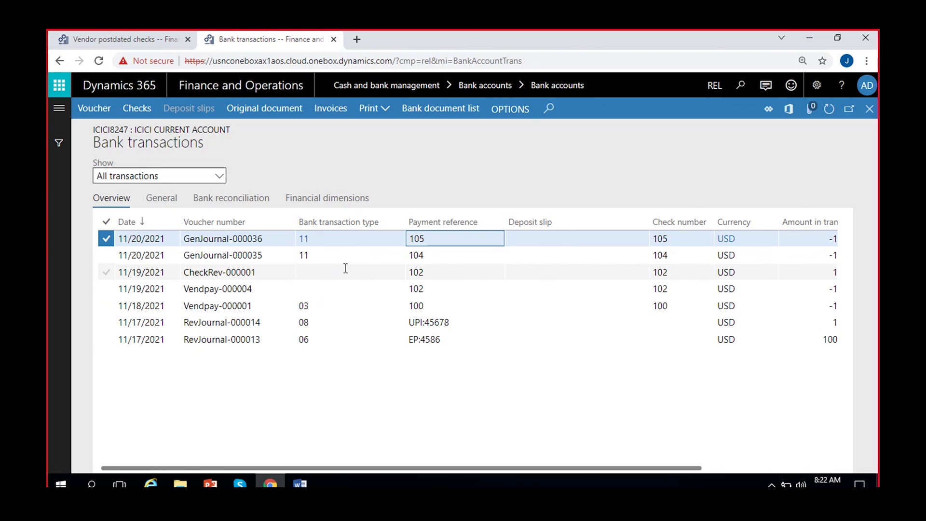
{"action": "left_click", "coordinate": [420, 256]}
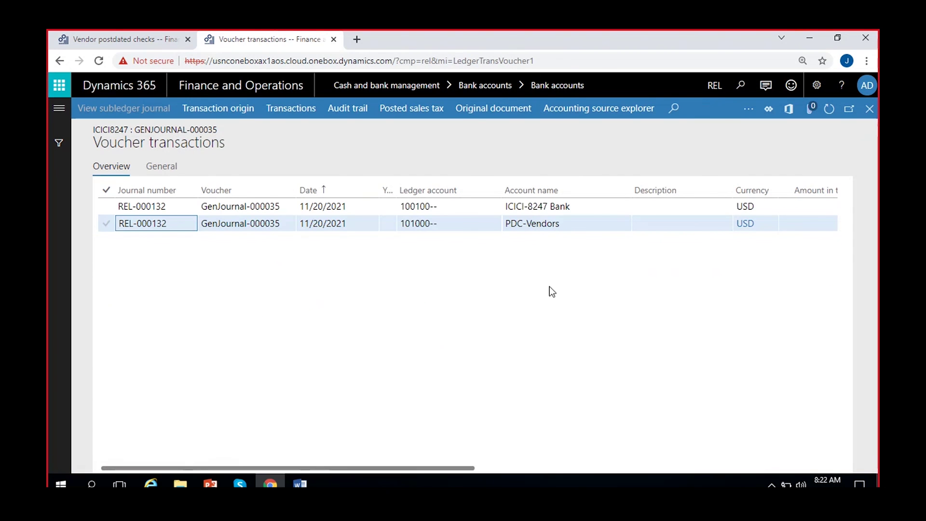
{"action": "scroll", "coordinate": [542, 301], "scroll_direction": "right", "scroll_amount": 5}
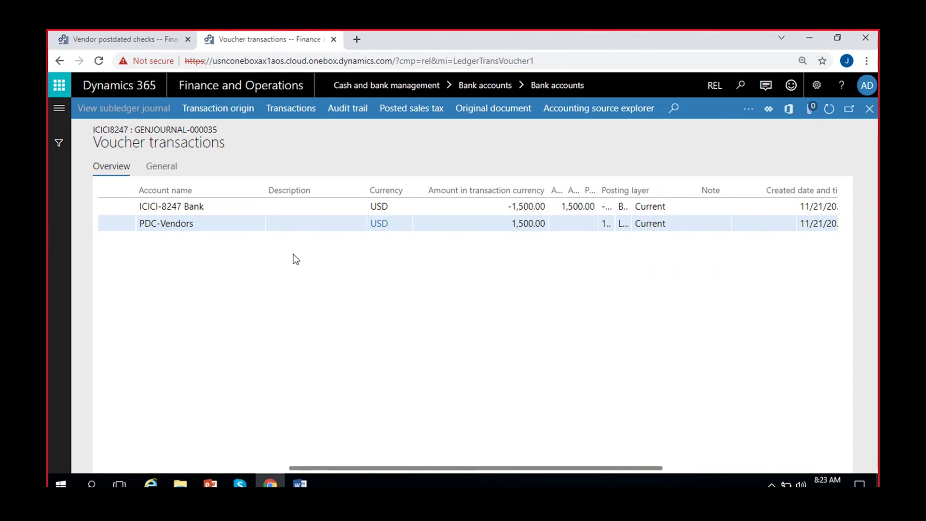
{"action": "scroll", "coordinate": [291, 259], "scroll_direction": "left", "scroll_amount": 3}
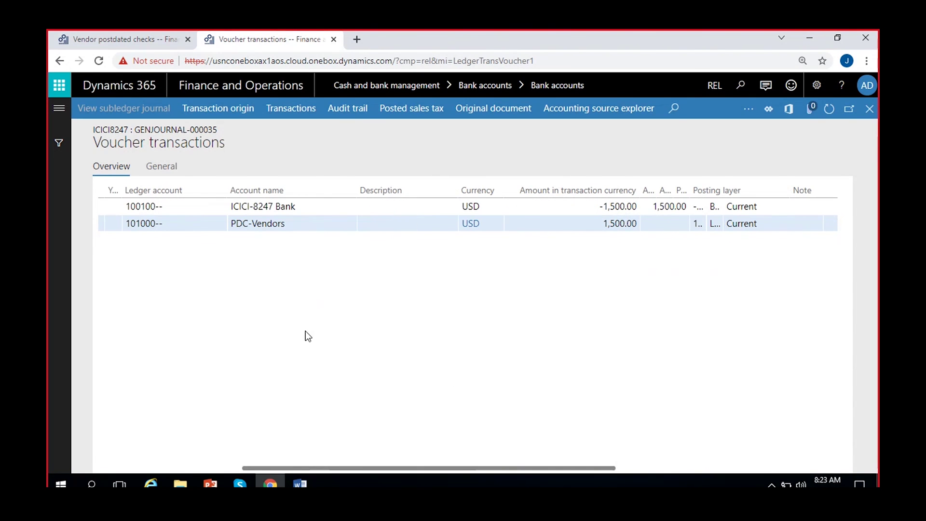
{"action": "left_click", "coordinate": [870, 109]}
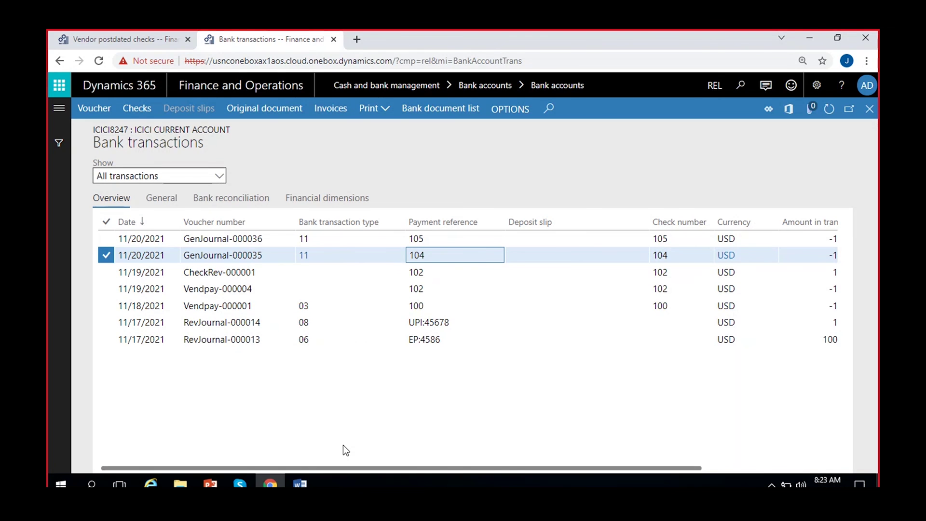
Step: Examine the amounts and reconciled status of the bank transactions, with the CheckRev-000001 entry selected, and switch to Word
{"action": "scroll", "coordinate": [361, 442], "scroll_direction": "right", "scroll_amount": 3}
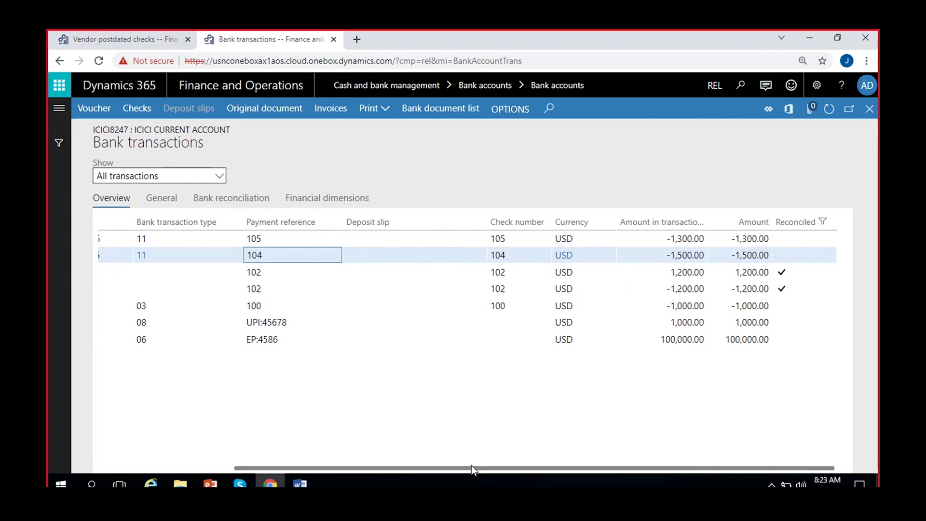
{"action": "left_click_drag", "start_coordinate": [471, 465], "coordinate": [366, 441]}
{"action": "scroll", "coordinate": [513, 453], "scroll_direction": "right", "scroll_amount": 3}
{"action": "left_click", "coordinate": [524, 272]}
{"action": "scroll", "coordinate": [284, 407], "scroll_direction": "left", "scroll_amount": 3}
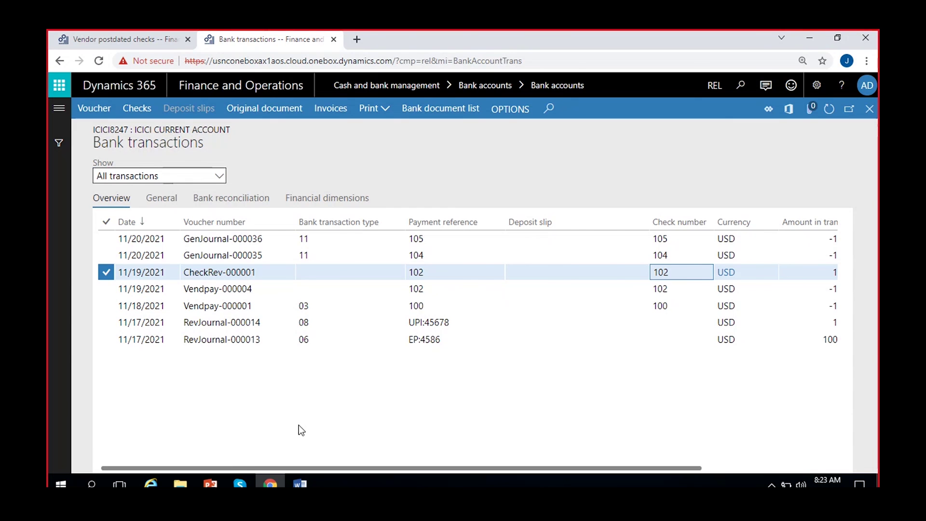
{"action": "scroll", "coordinate": [299, 424], "scroll_direction": "right", "scroll_amount": 5}
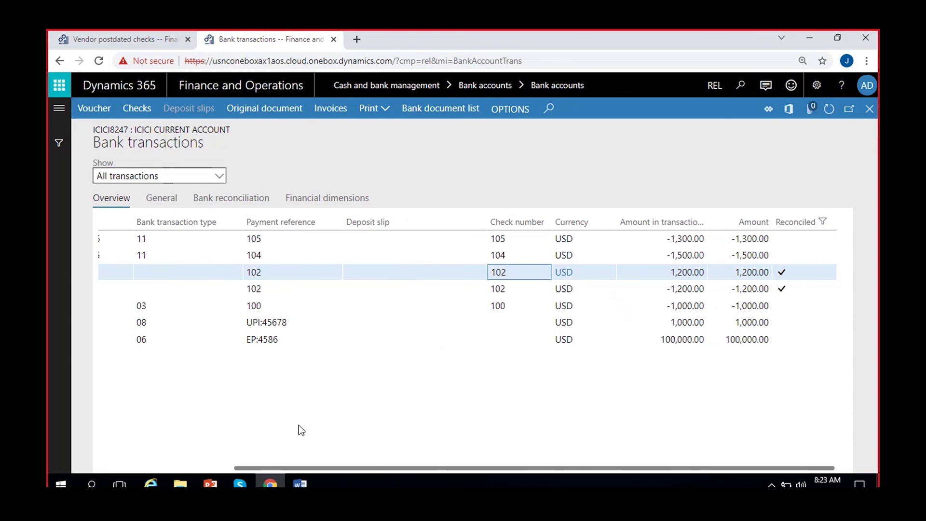
{"action": "scroll", "coordinate": [299, 425], "scroll_direction": "left", "scroll_amount": 5}
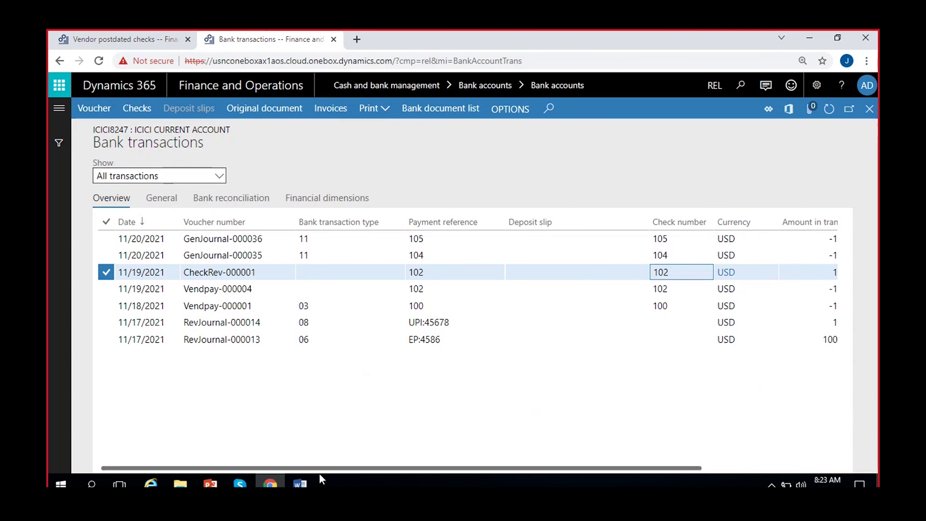
{"action": "left_click", "coordinate": [300, 484]}
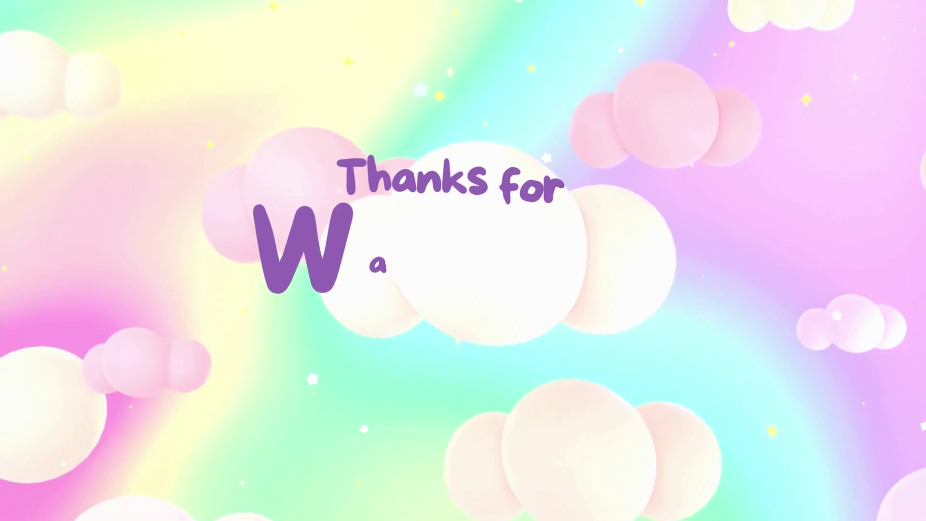